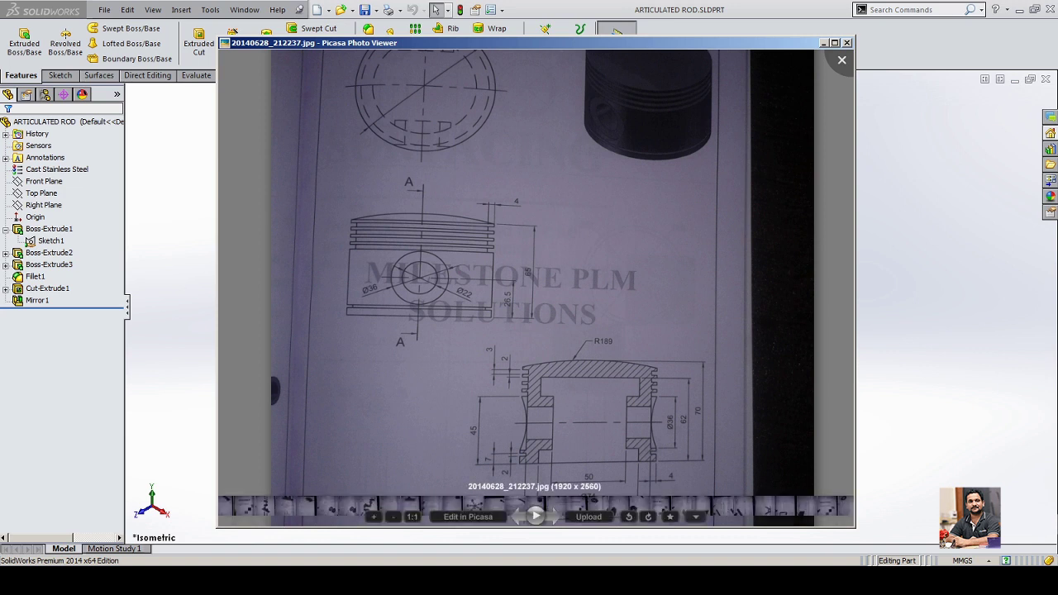
Examine the piston drawing's front view and Section A-A for the crown radius, ring groove, bore, wall and overall height dimensions.
scroll(529, 285, "up", 4)
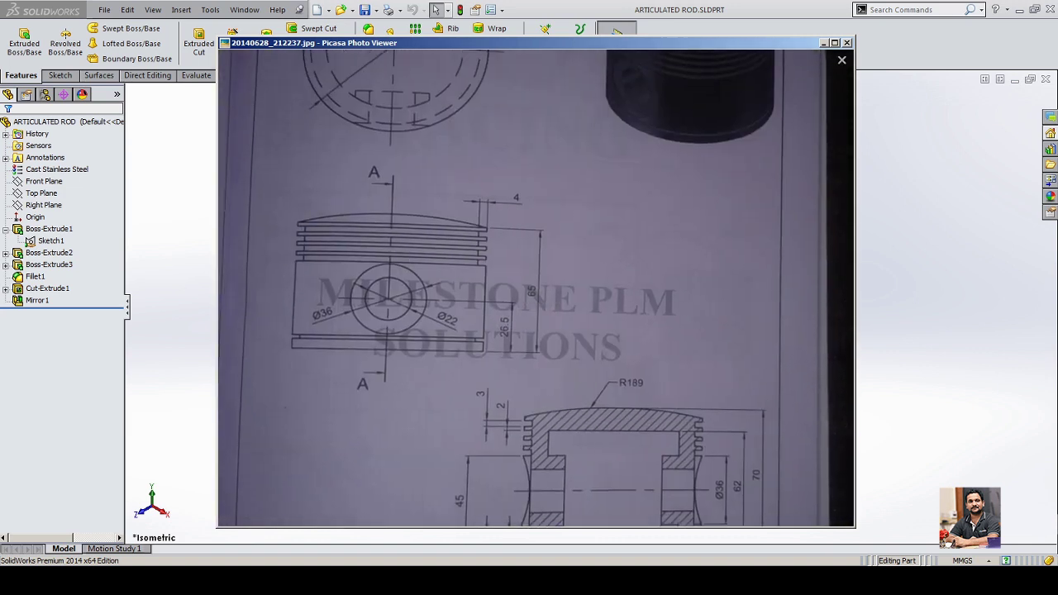
mouse_move(529, 285)
left_mouse_down()
mouse_move(535, 407)
mouse_move(538, 162)
mouse_move(492, 169)
left_mouse_up()
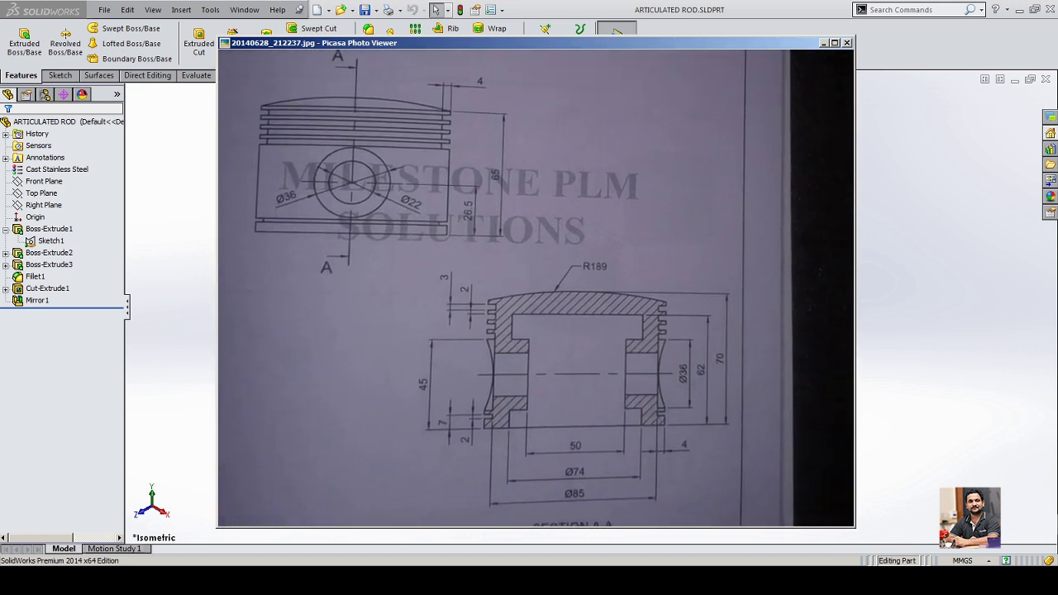
scroll(536, 288, "down", 3)
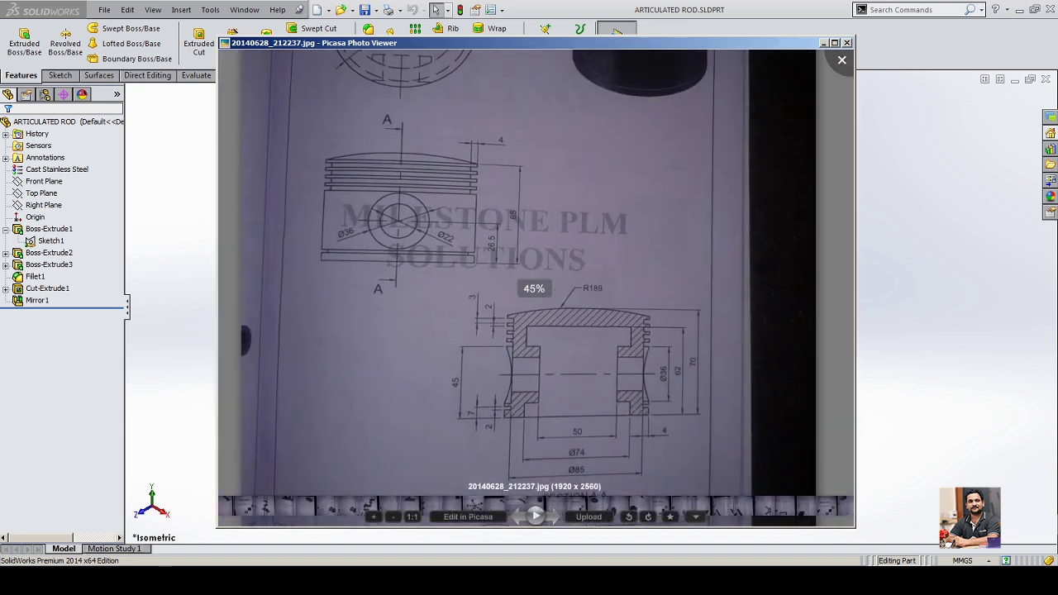
mouse_move(535, 288)
left_mouse_down()
mouse_move(507, 255)
mouse_move(505, 276)
left_mouse_up()
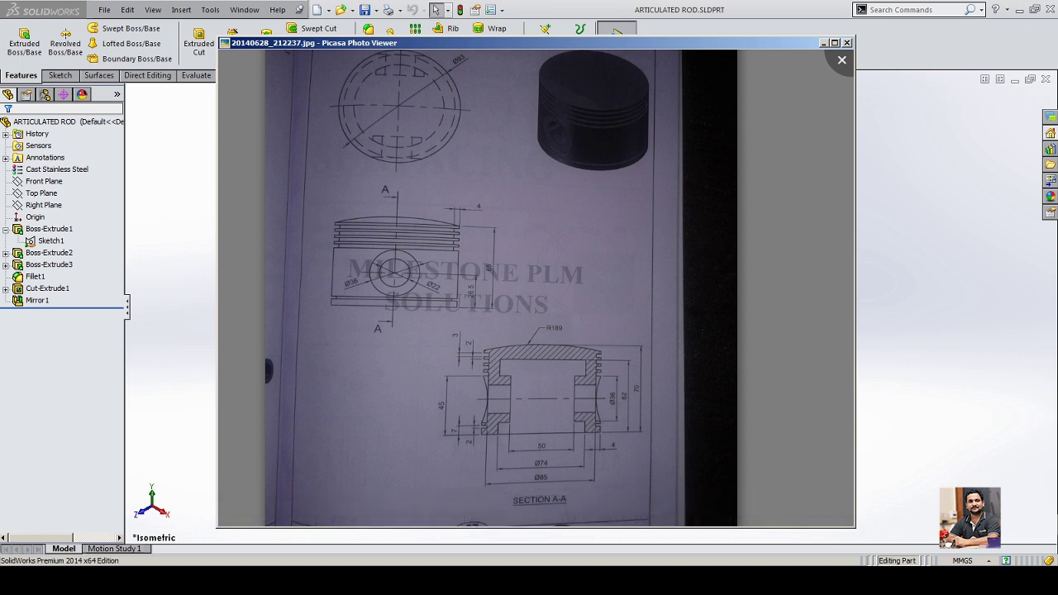
scroll(564, 429, "up", 3)
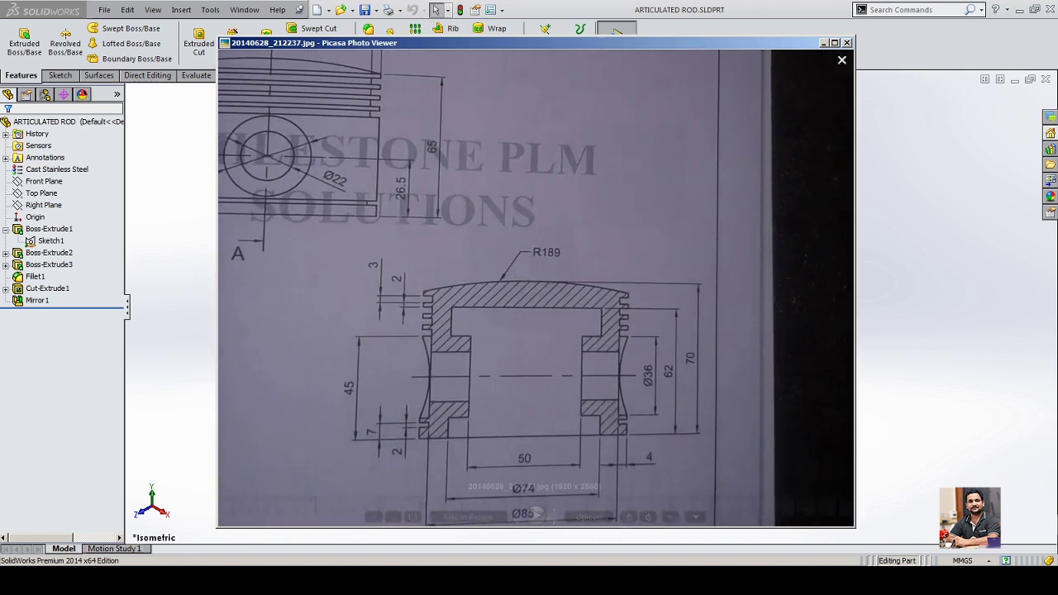
left_click_drag(564, 429, 570, 371)
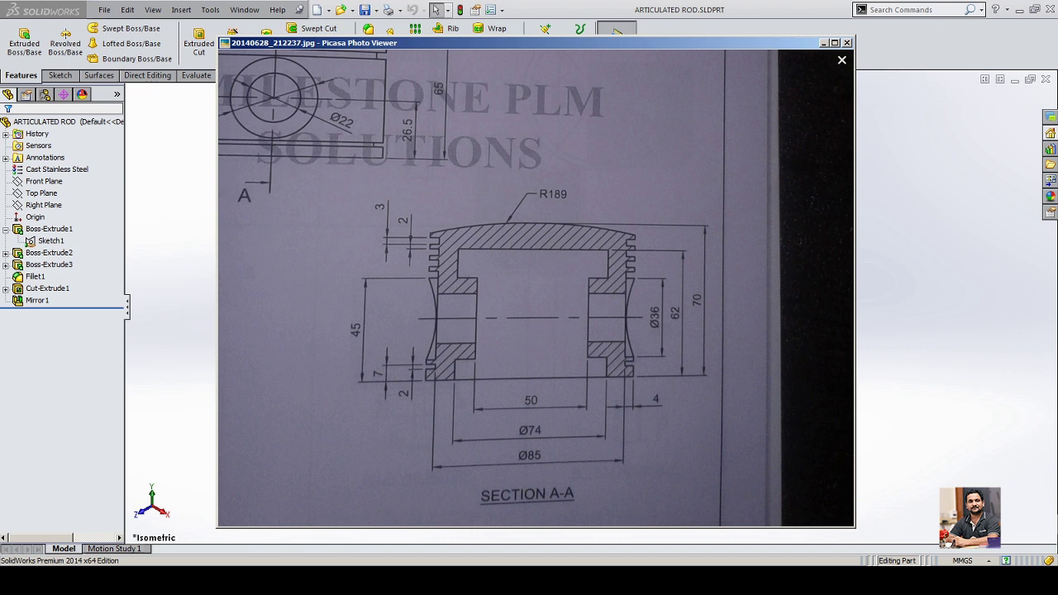
scroll(536, 289, "down", 3)
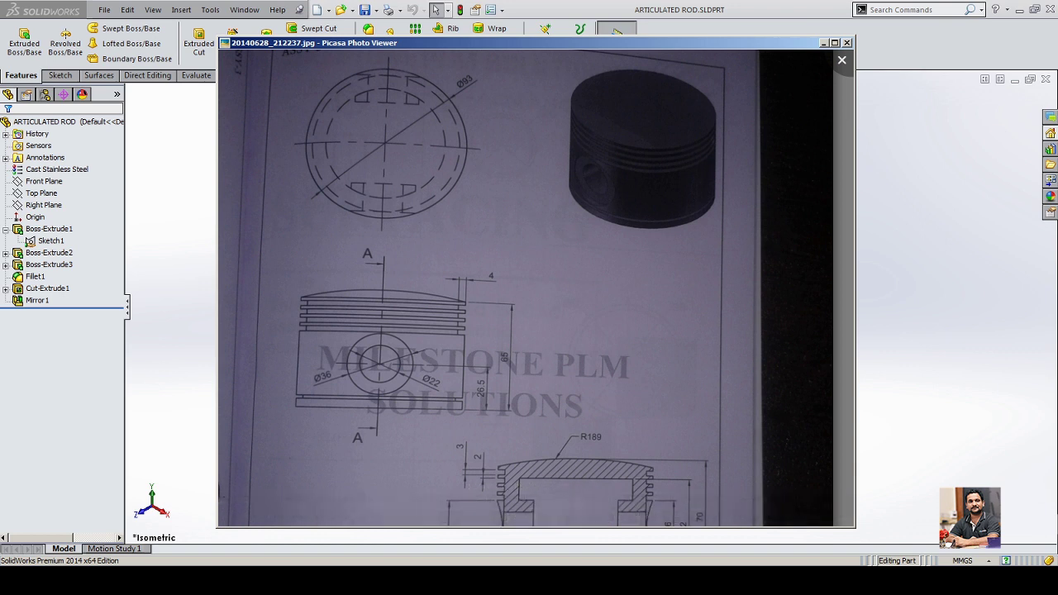
scroll(536, 288, "up", 2)
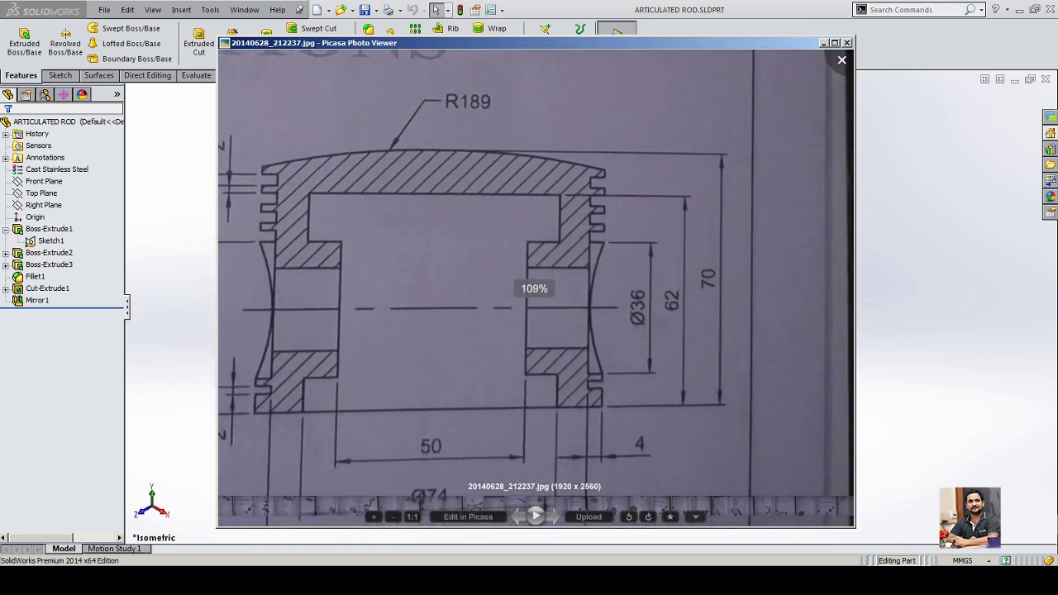
scroll(536, 288, "up", 2)
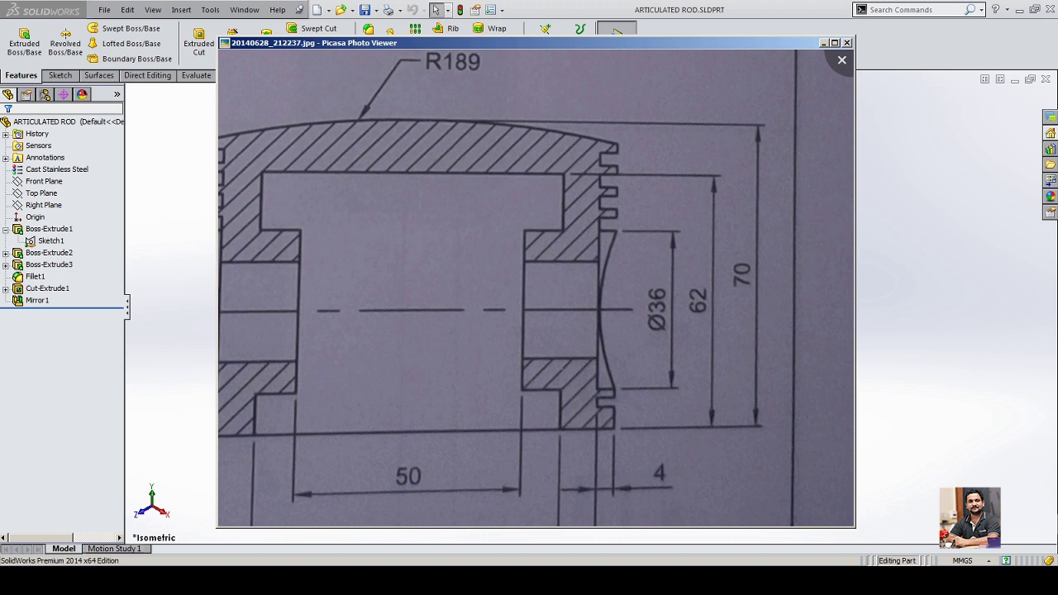
scroll(614, 281, "down", 3)
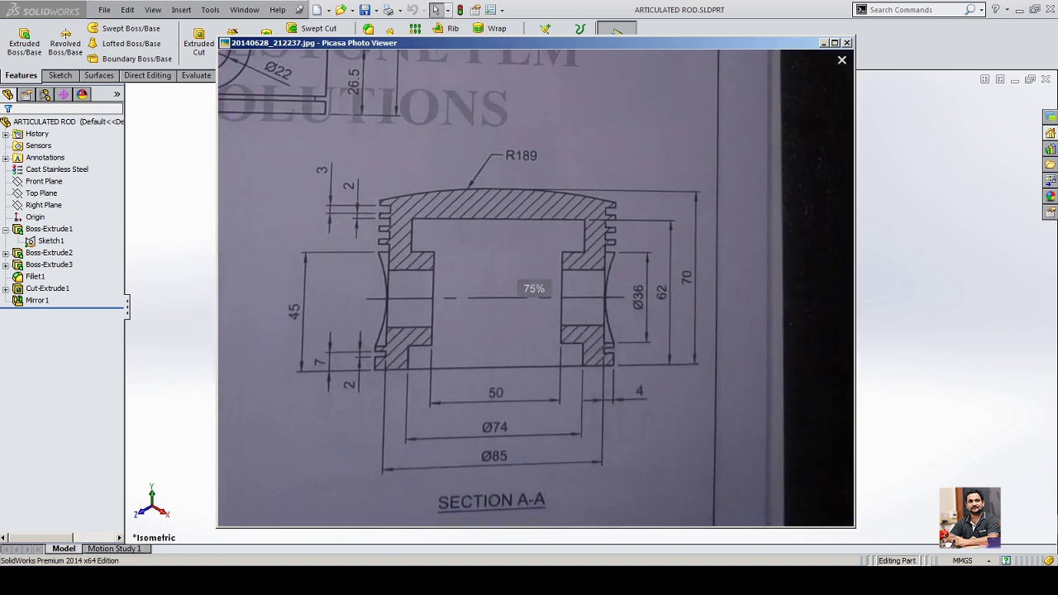
scroll(534, 289, "down", 4)
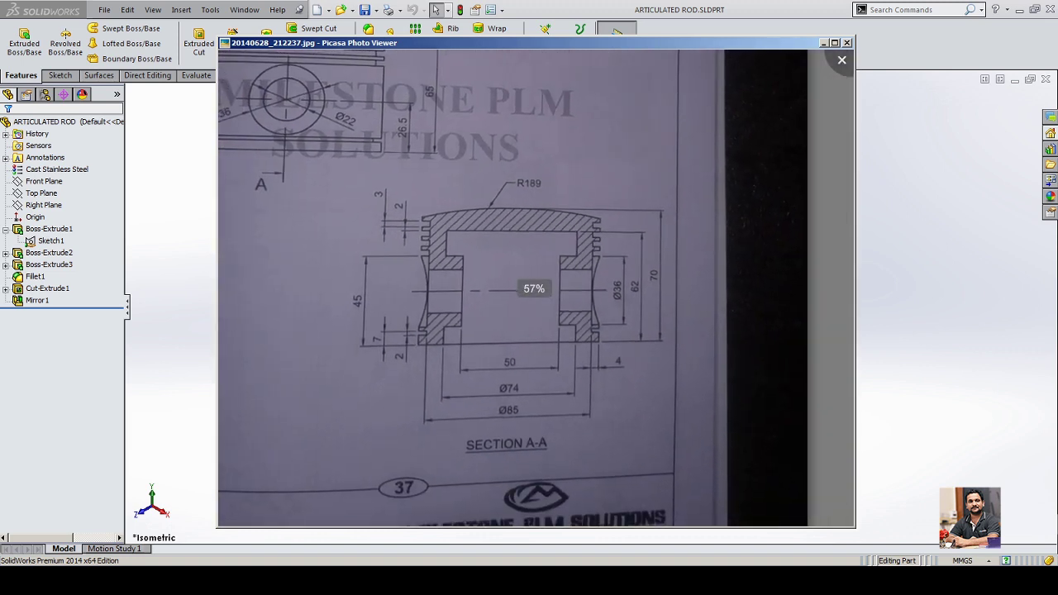
scroll(534, 289, "up", 3)
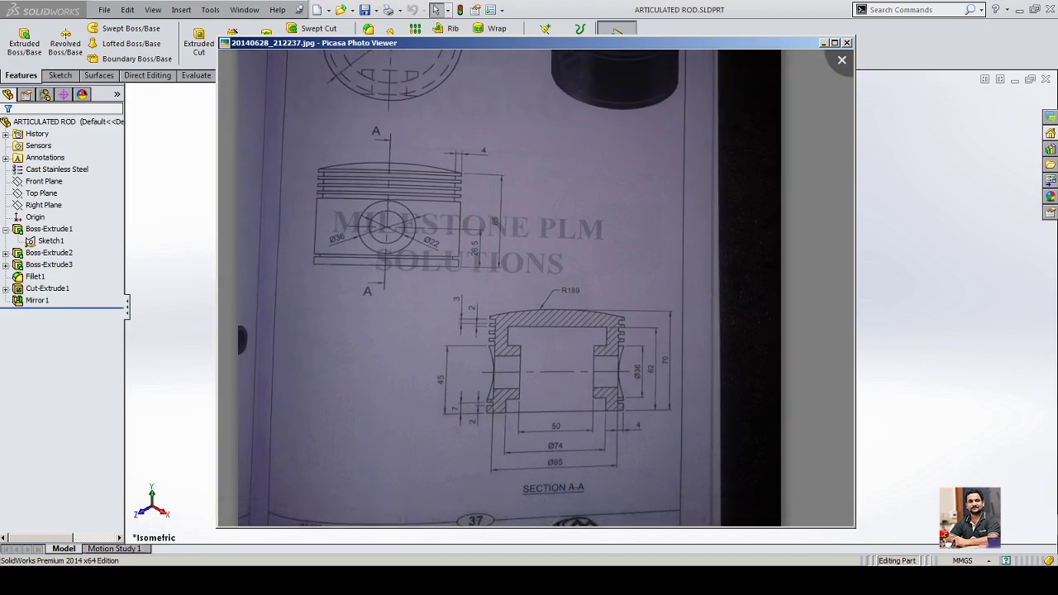
Switch to SolidWorks, create a new part document and start a sketch on the Front Plane.
left_click(544, 8)
left_click(317, 9)
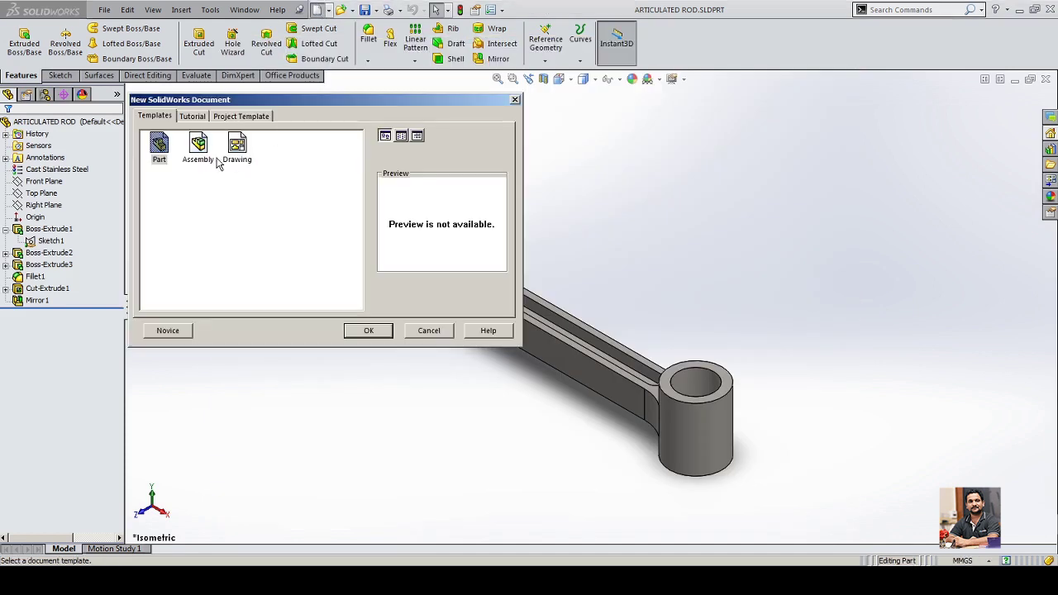
double_click(160, 153)
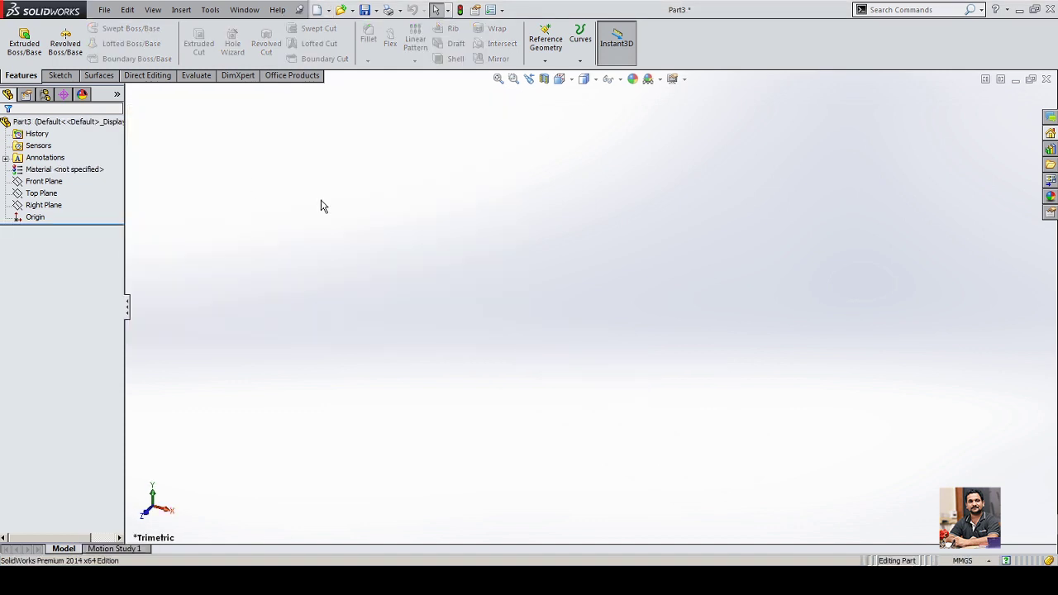
left_click(46, 182)
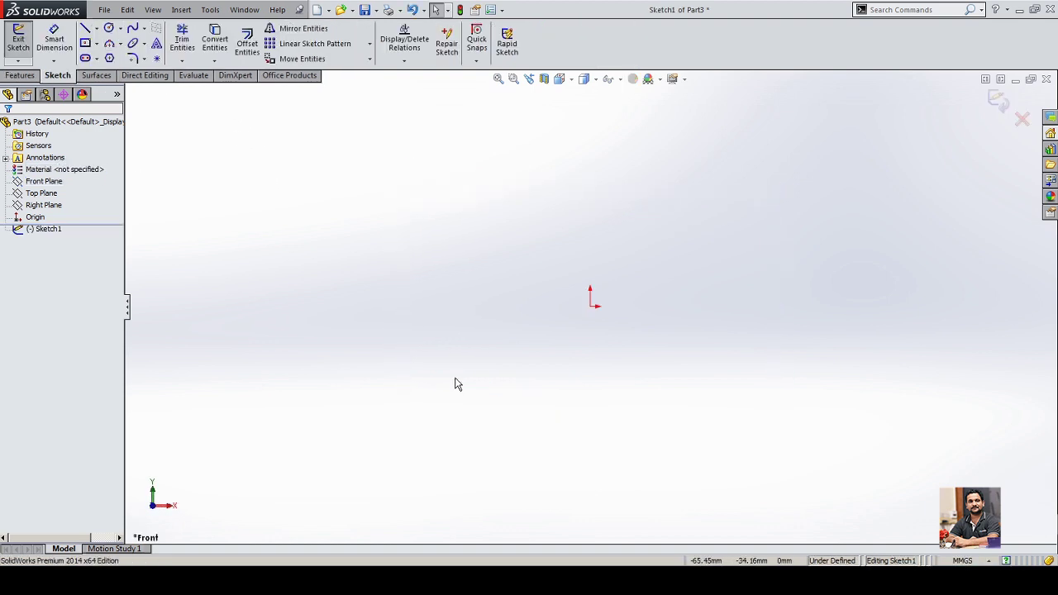
Draw a vertical construction line about 69 mm long downward from the origin as the piston's axis.
key("l")
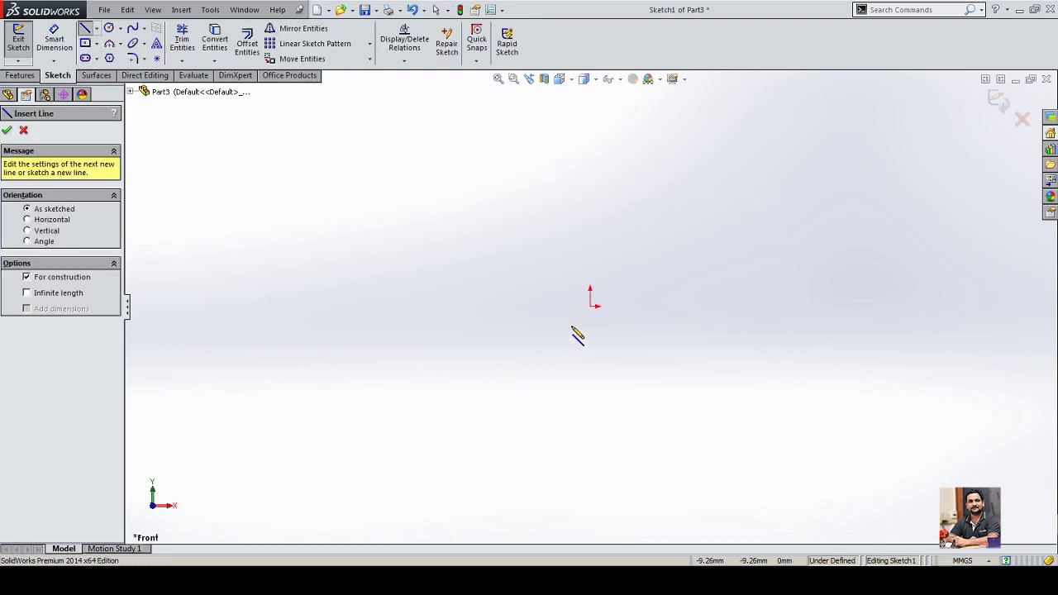
left_click(590, 308)
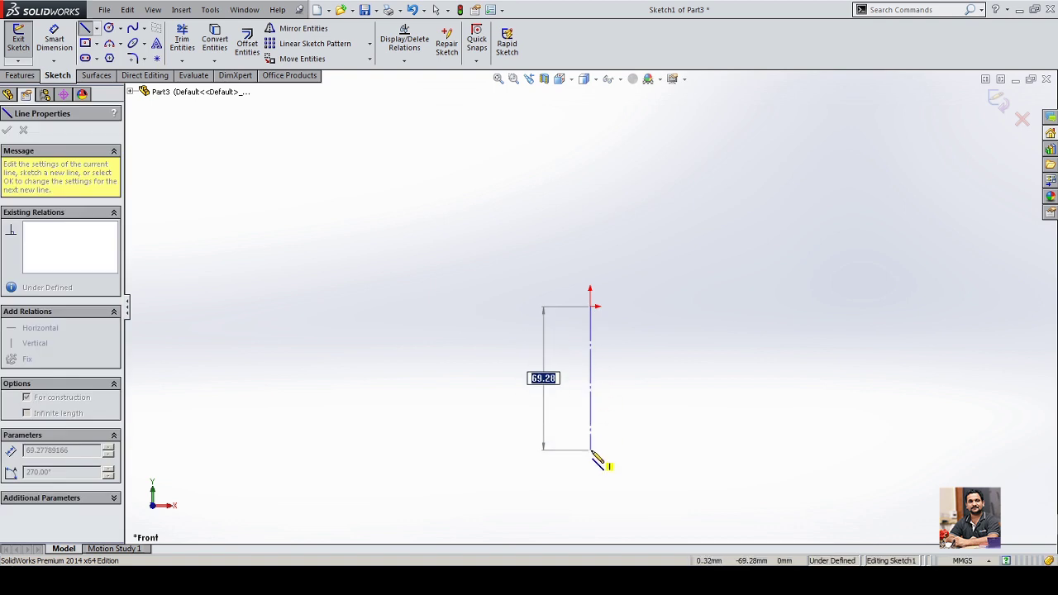
left_click(590, 451)
key("Escape")
scroll(682, 286, "down", 2)
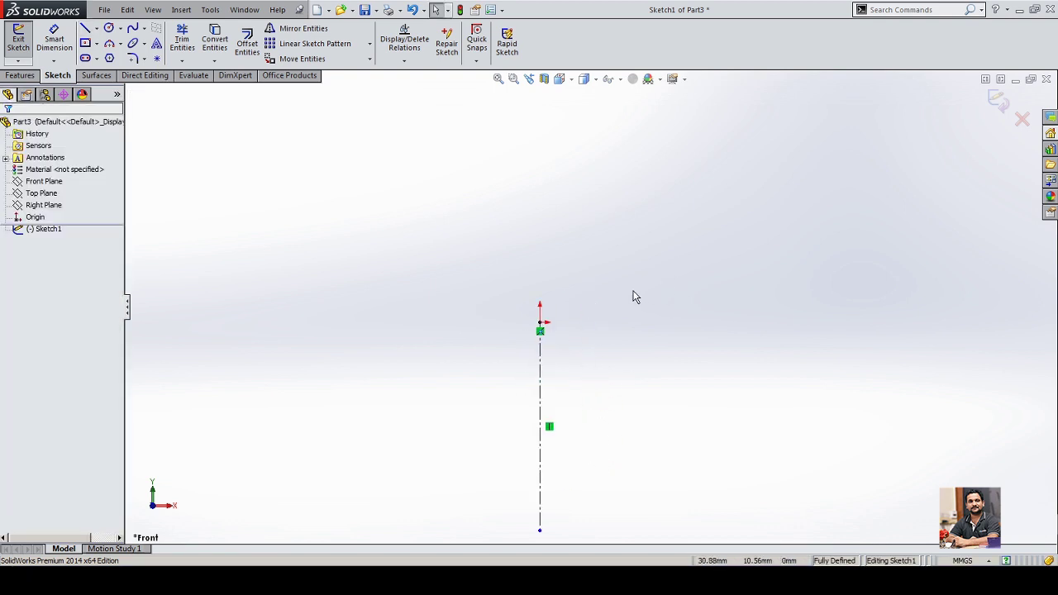
Sketch the inner profile: about 10 mm down on the axis, about 21 mm outward, down to origin level, and outward along the base.
left_click(86, 28)
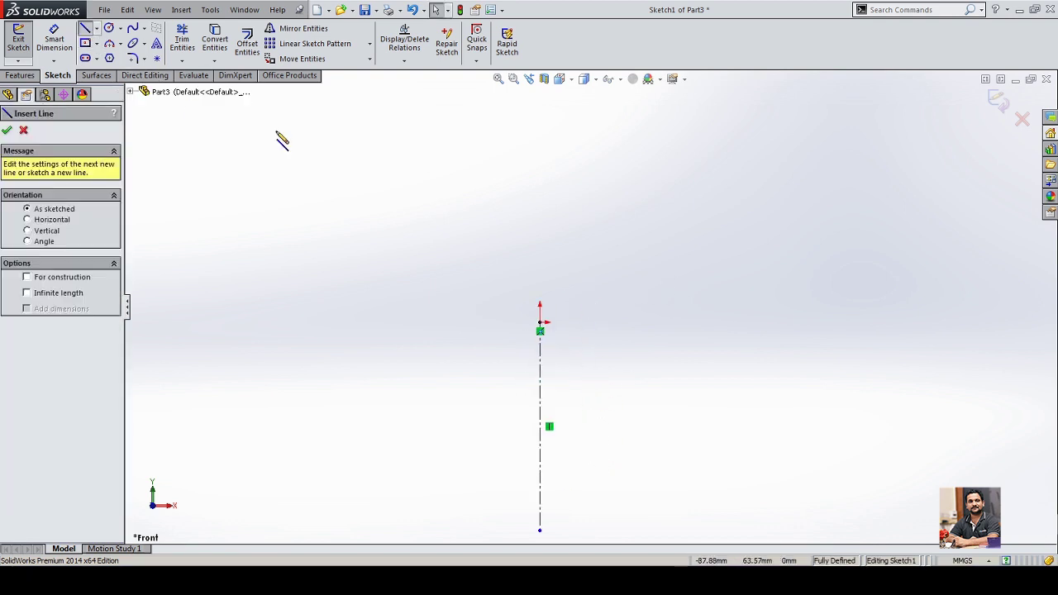
left_click(539, 142)
left_click(540, 172)
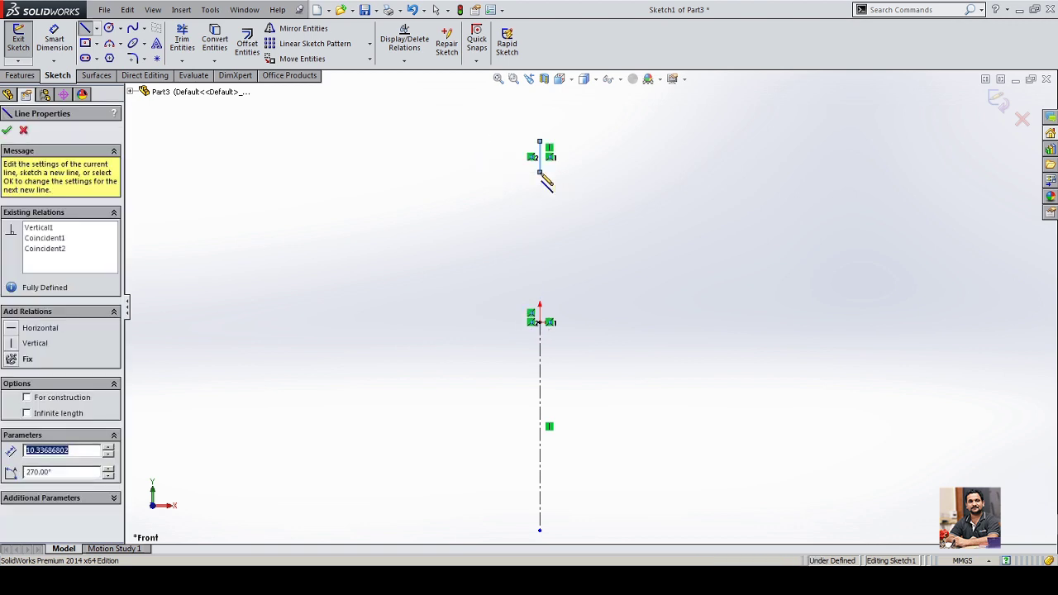
left_click(604, 172)
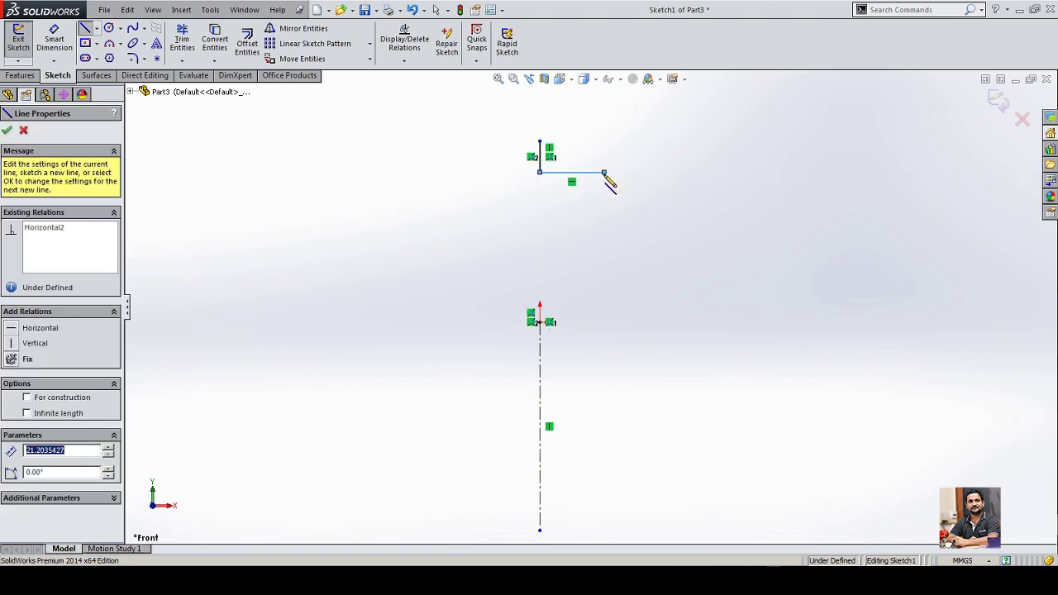
left_click(604, 323)
left_click(646, 324)
scroll(638, 307, "down", 3)
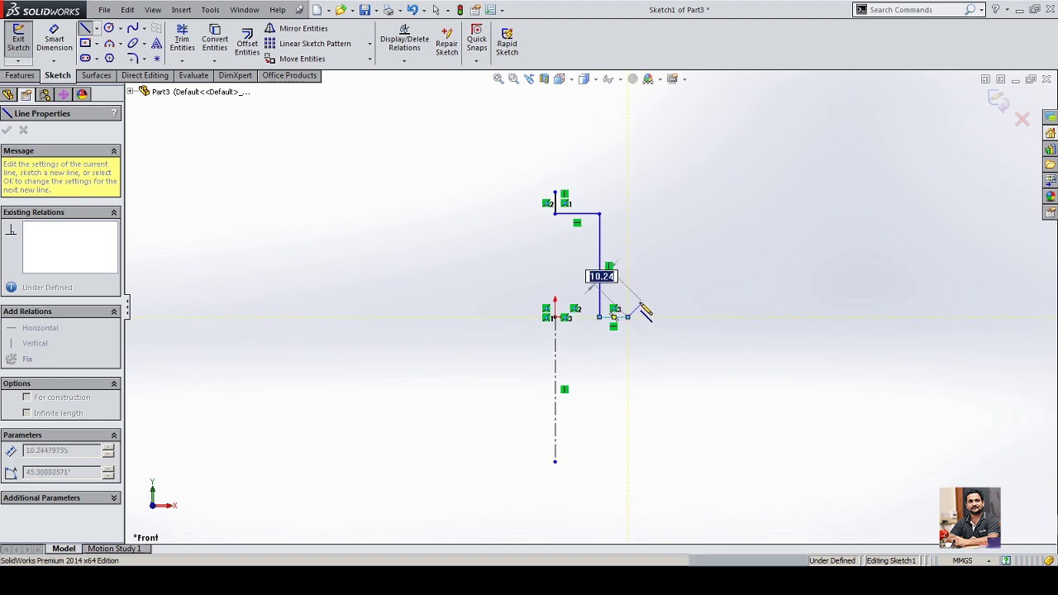
Continue the profile up the outer side with a lower groove about 3 mm deep and the long vertical wall above it.
scroll(626, 307, "down", 3)
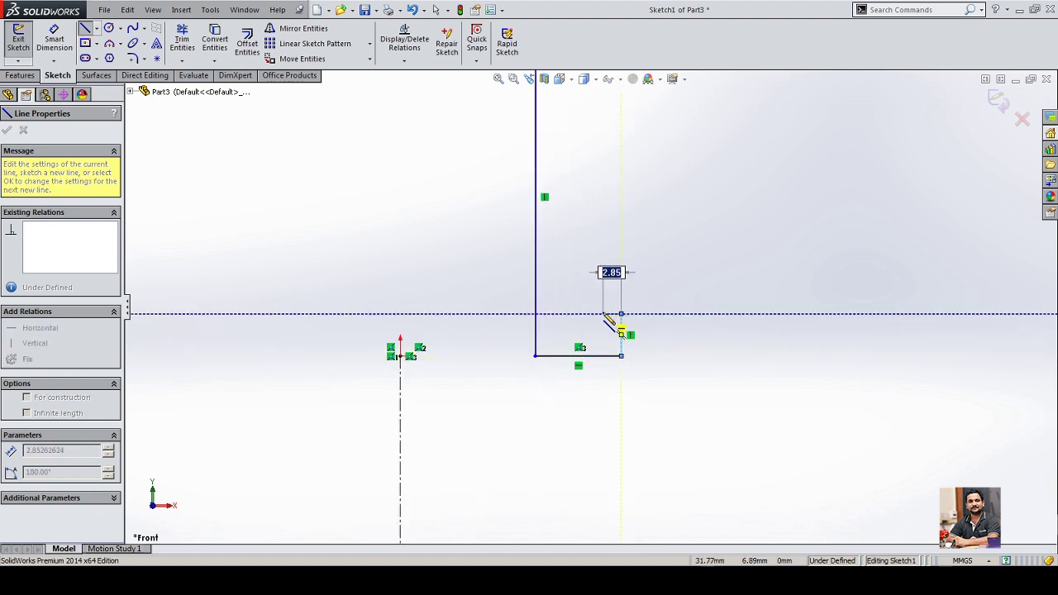
left_click(610, 306)
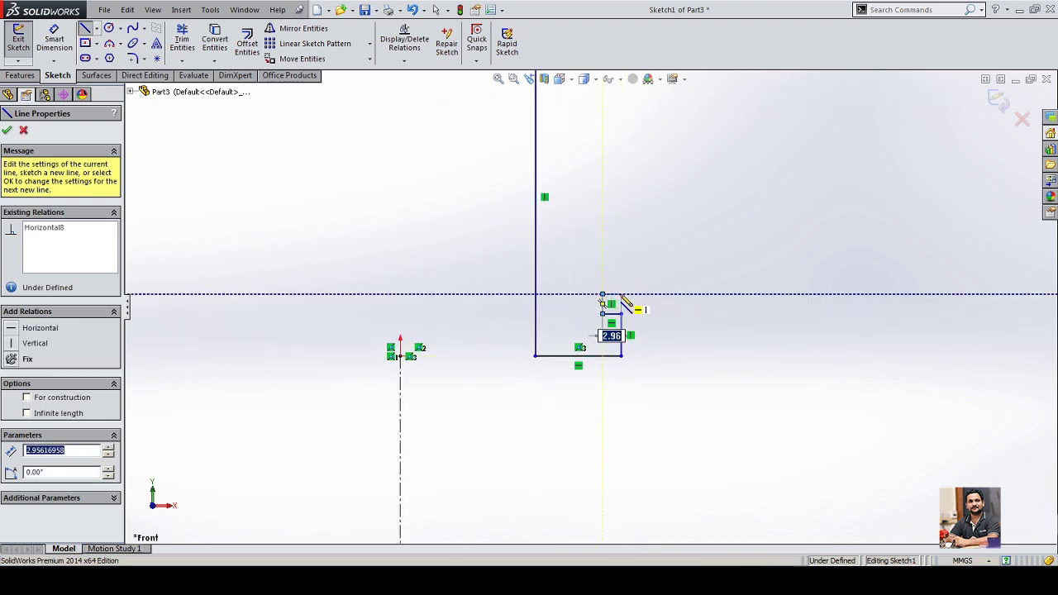
scroll(621, 297, "up", 5)
scroll(607, 224, "down", 5)
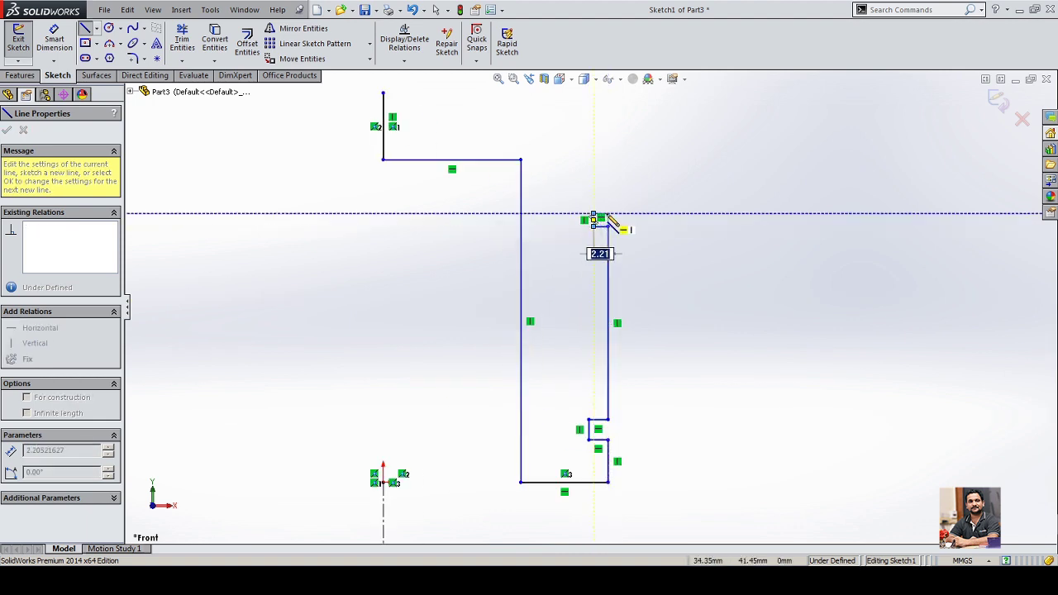
Draw the lower three ring grooves, each about 2.2 mm deep, in the upper part of the outer wall.
left_click(608, 214)
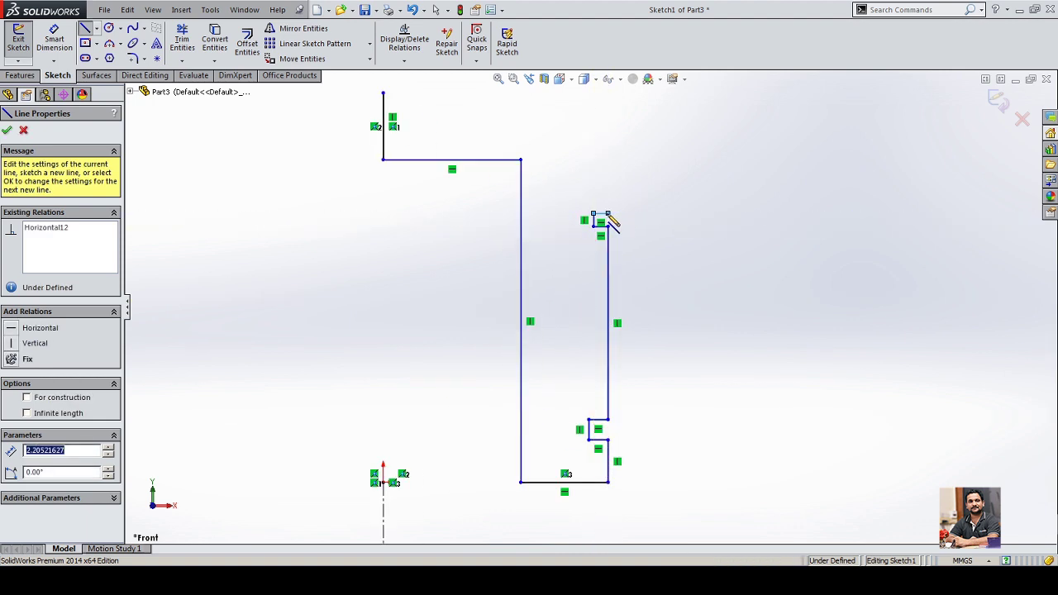
left_click(594, 181)
left_click(608, 181)
left_click(608, 167)
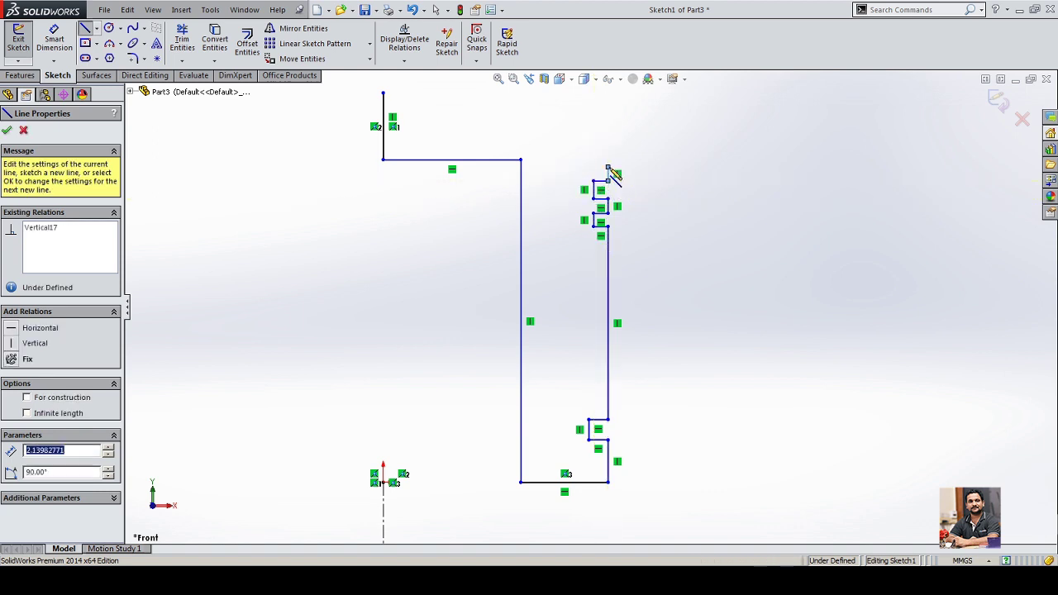
left_click(593, 167)
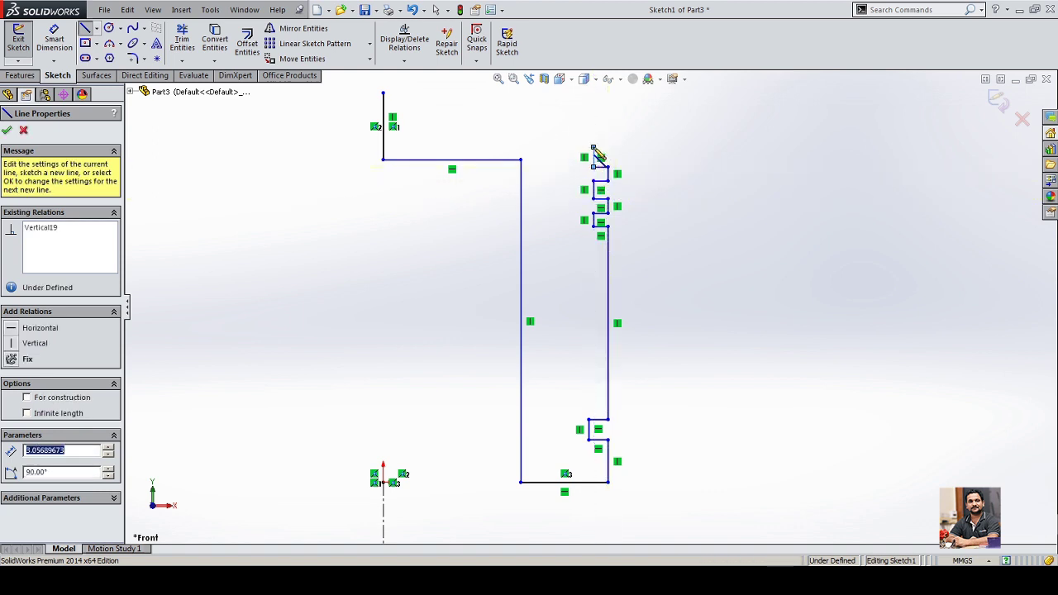
left_click(609, 147)
Add the fourth ring groove about 2.2 mm deep at the top and finish the line chain with a short vertical edge.
left_click(608, 127)
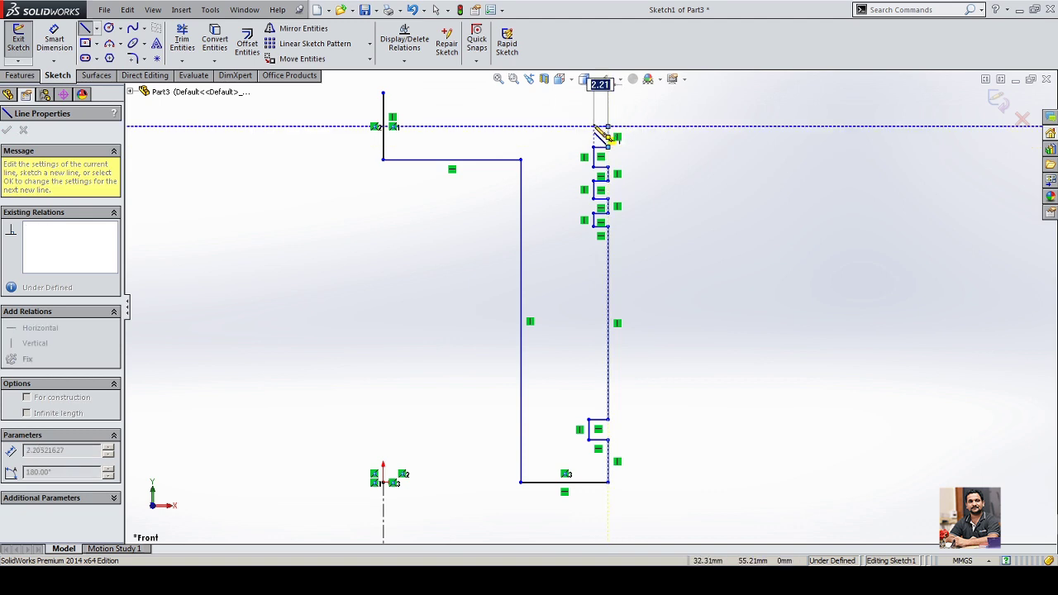
left_click(593, 126)
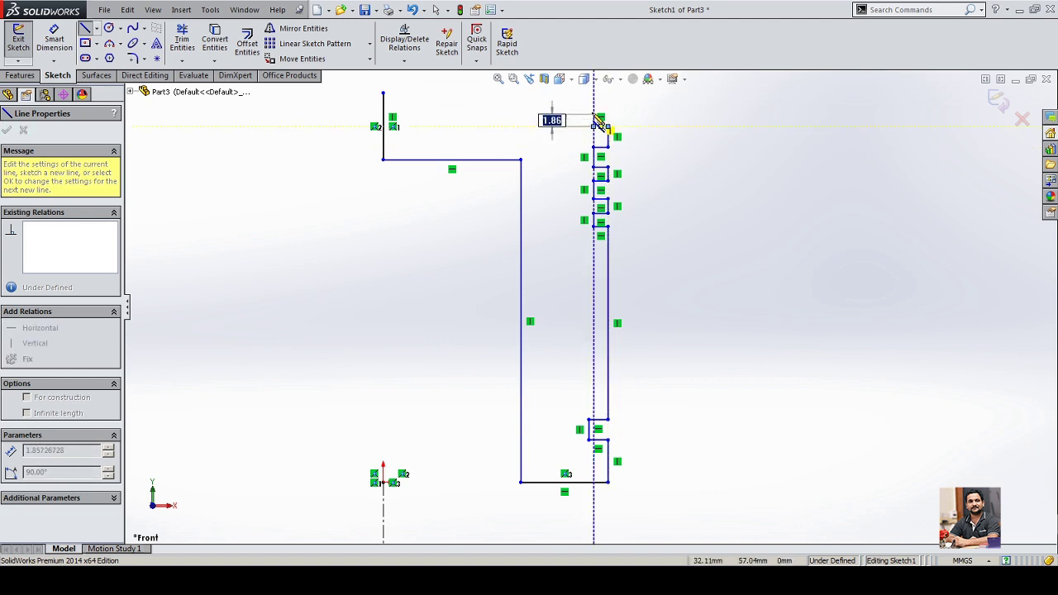
left_click(593, 109)
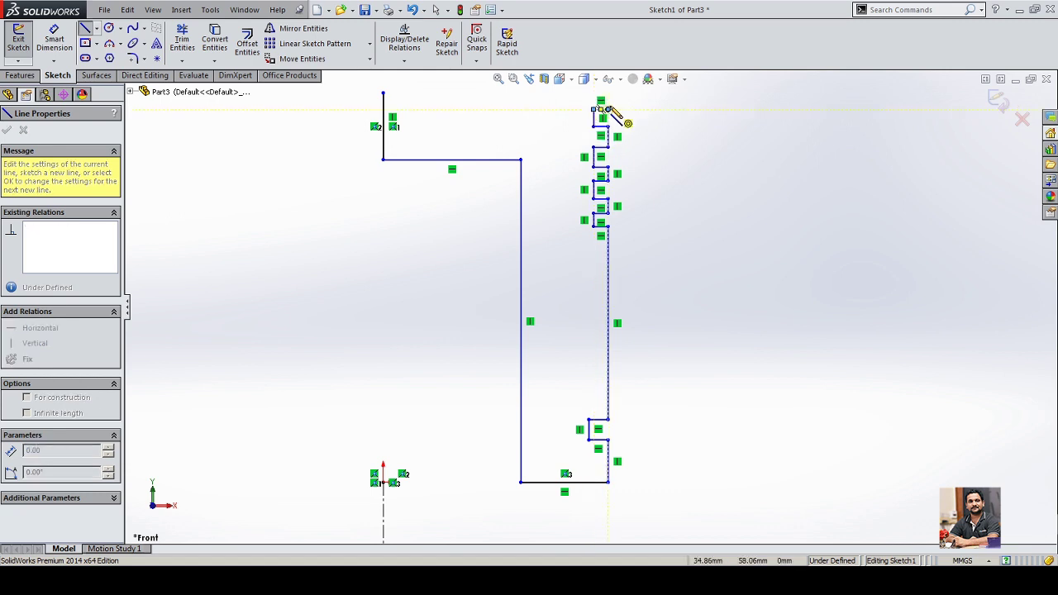
left_click(609, 109)
right_click(661, 108)
left_click(689, 116)
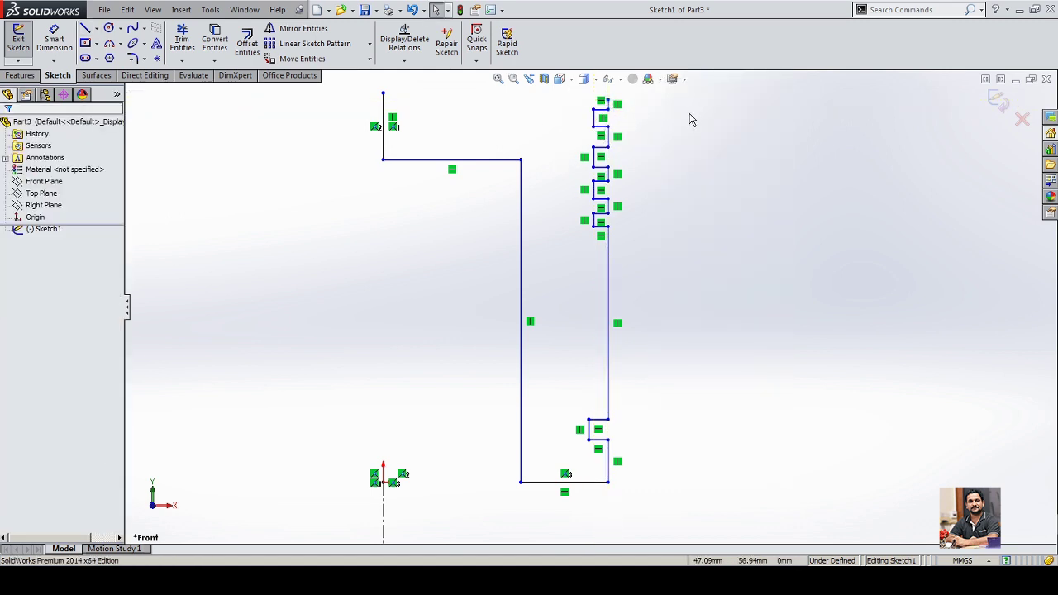
Sketch a three-point arc of about 70 mm radius for the crown, joining the outer wall's top end to the axis line's top end.
key("s")
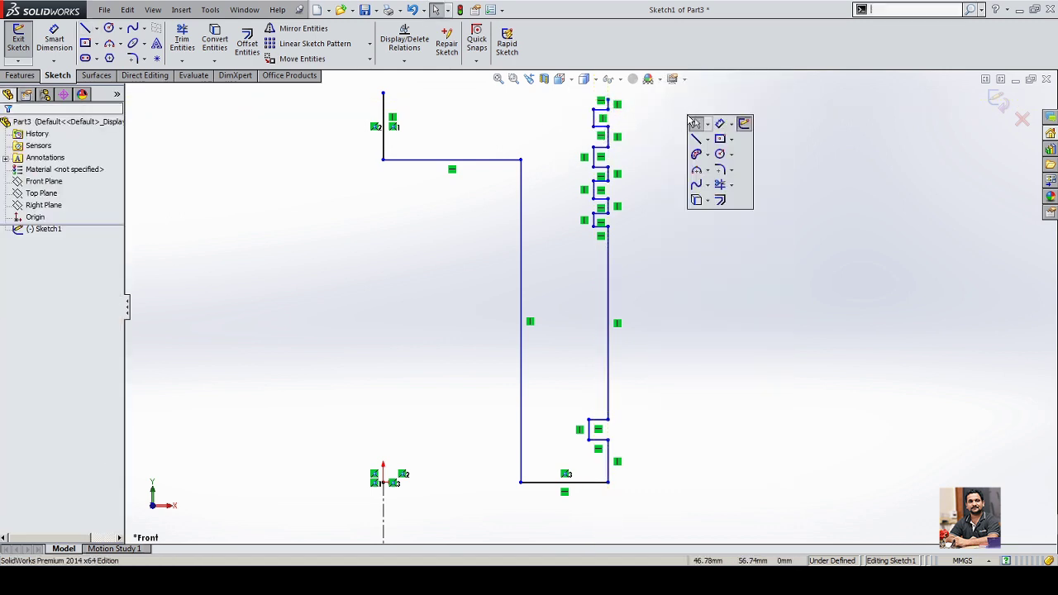
left_click(696, 170)
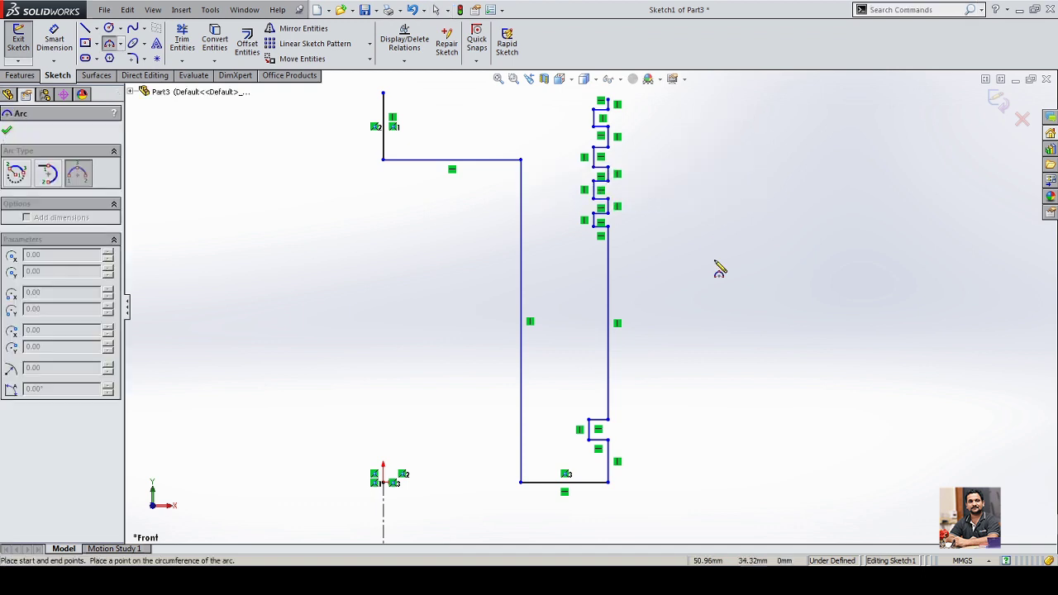
scroll(579, 184, "down", 5)
left_click(654, 258)
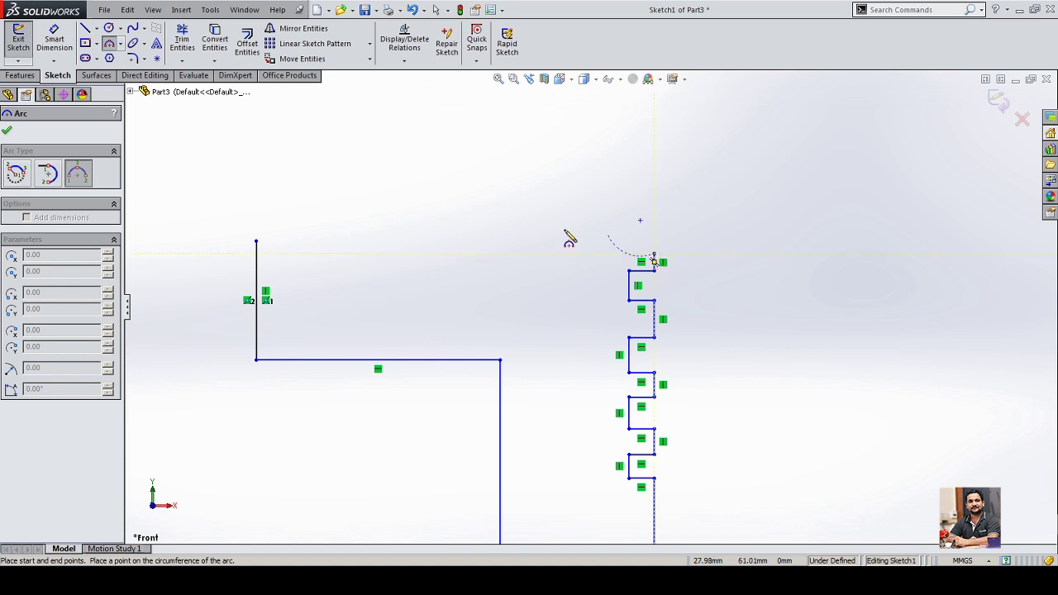
left_click(257, 242)
left_click(356, 226)
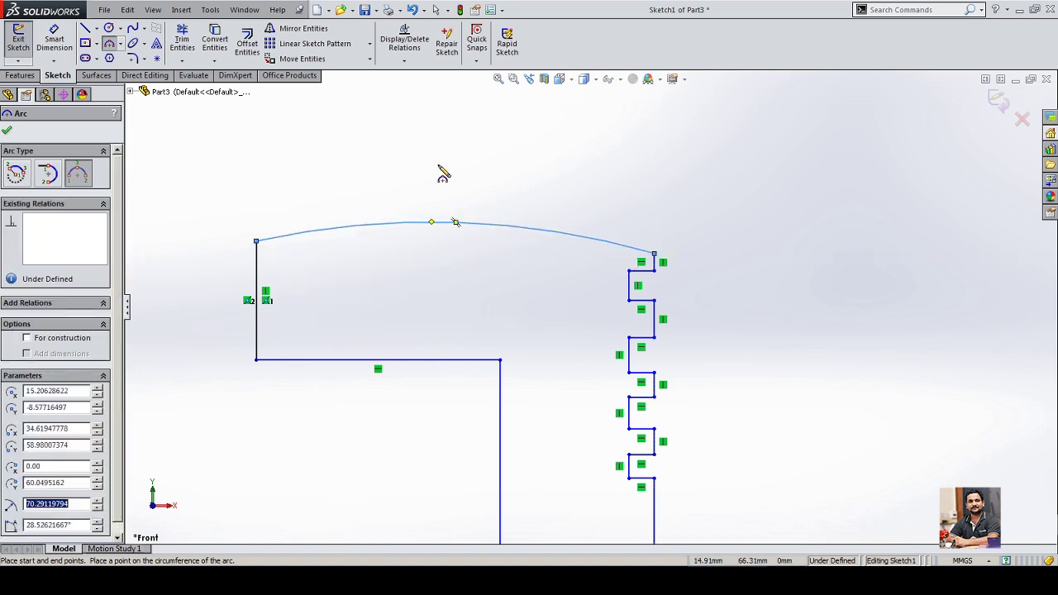
right_click(528, 113)
left_click(577, 145)
Make the inner vertical edges of the lower groove and all four ring grooves collinear.
scroll(631, 187, "up", 6)
scroll(602, 425, "down", 3)
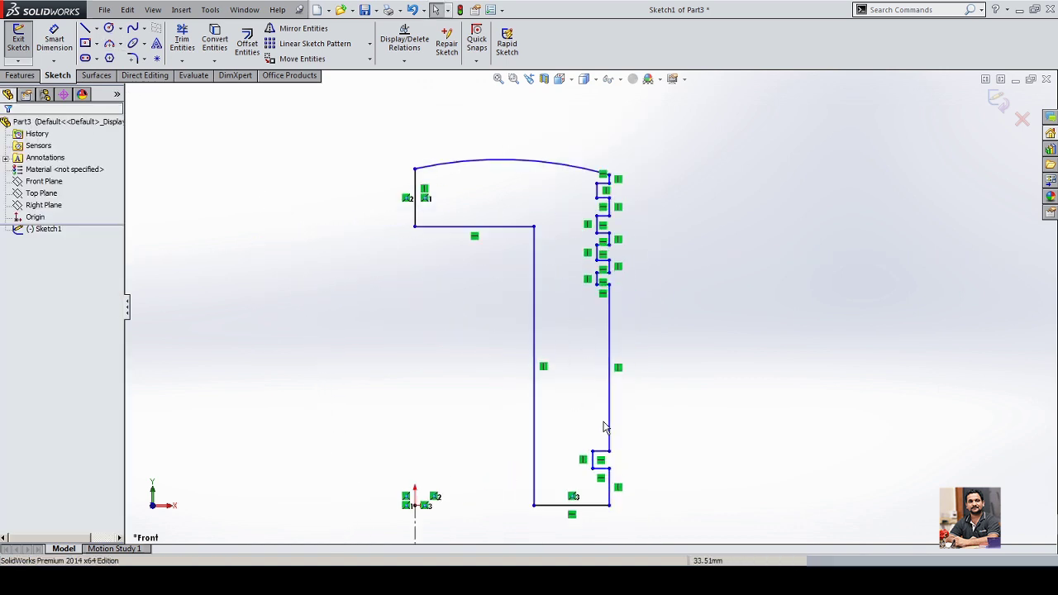
scroll(470, 262, "up", 3)
scroll(690, 393, "down", 2)
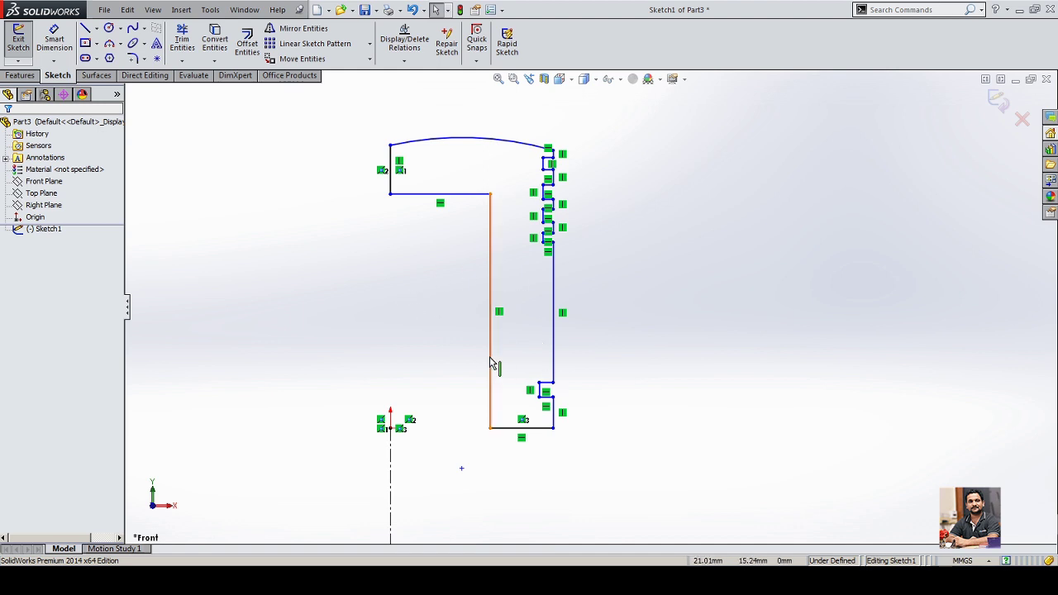
scroll(608, 385, "down", 5)
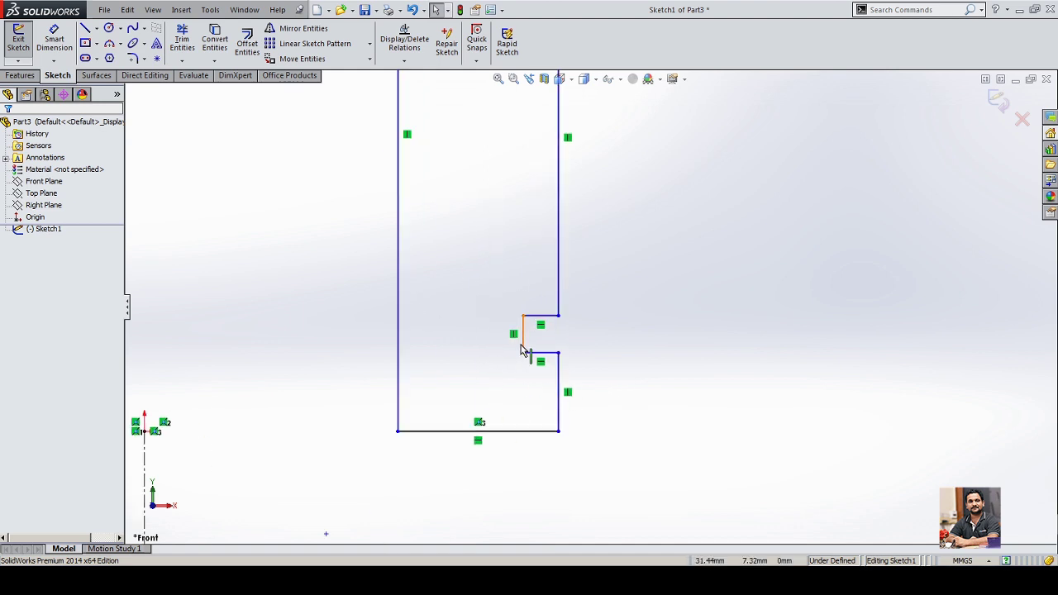
left_click(521, 349)
scroll(603, 378, "up", 3)
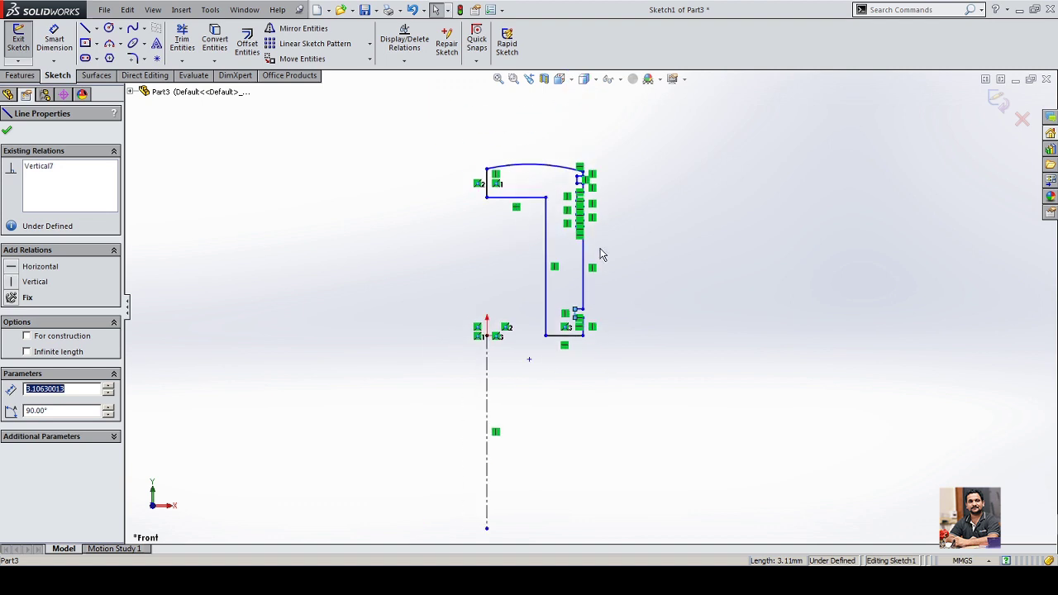
scroll(603, 253, "down", 5)
scroll(509, 178, "down", 3)
left_click(634, 354, "ctrl")
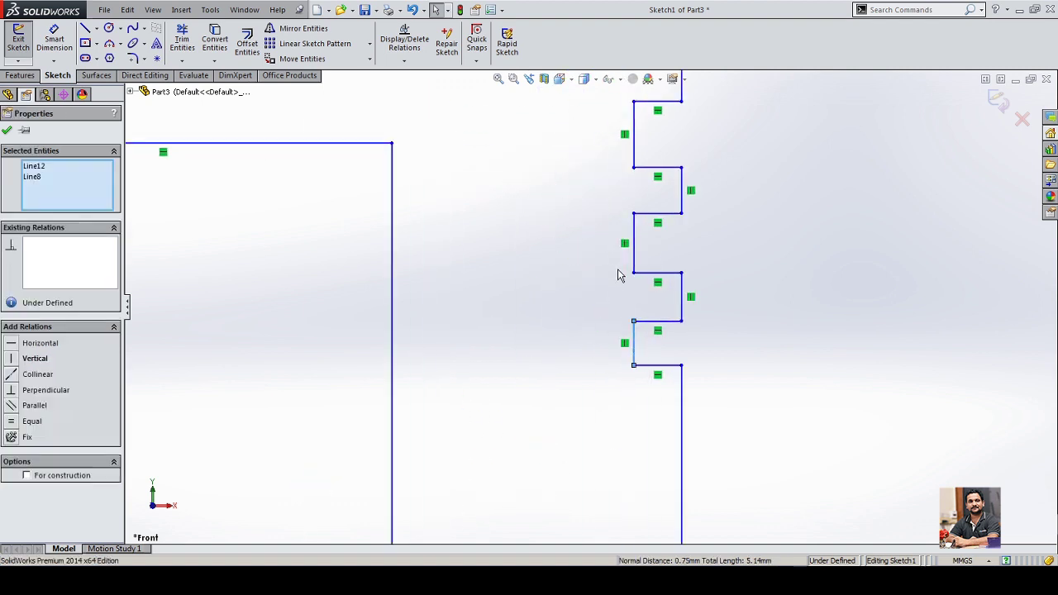
left_click(635, 252, "ctrl")
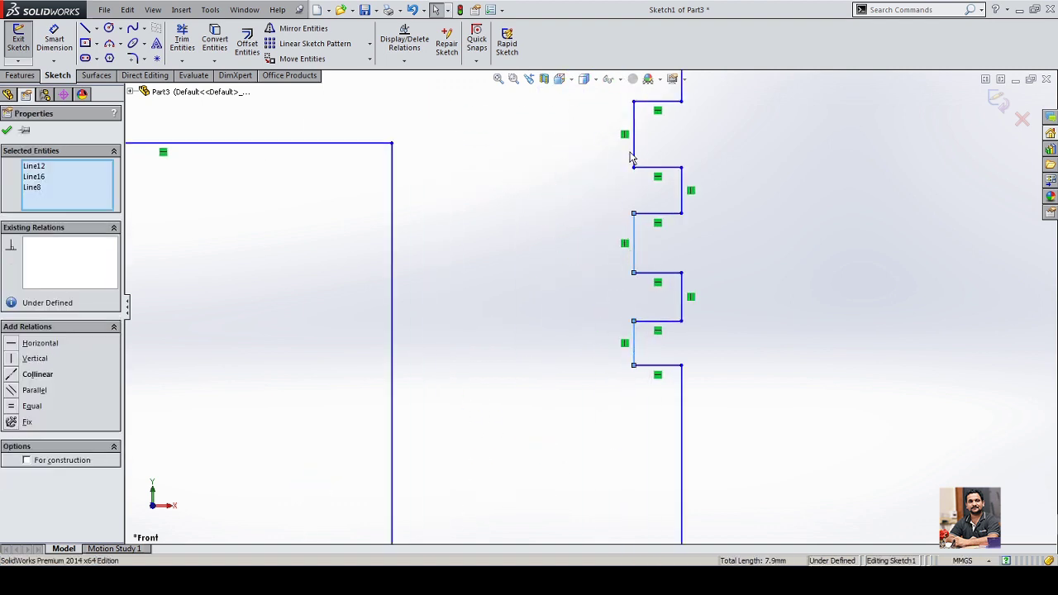
left_click(632, 153, "ctrl")
scroll(616, 215, "up", 3)
left_click(608, 188, "ctrl")
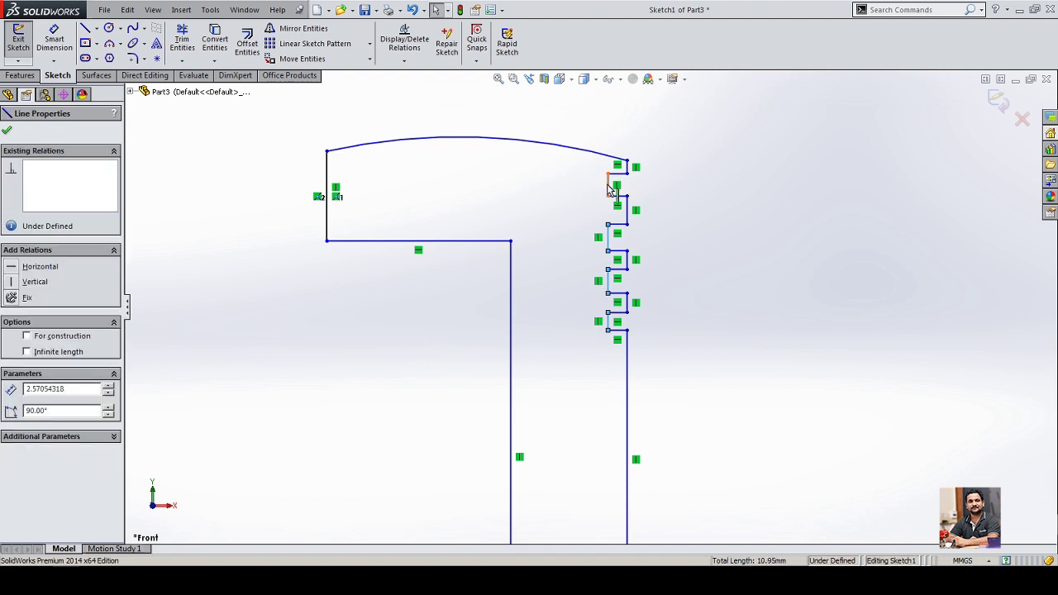
left_click(671, 129)
Make all outer wall segments collinear, from the short top edge through the ring lands and long wall to the base segment.
scroll(642, 167, "down", 4)
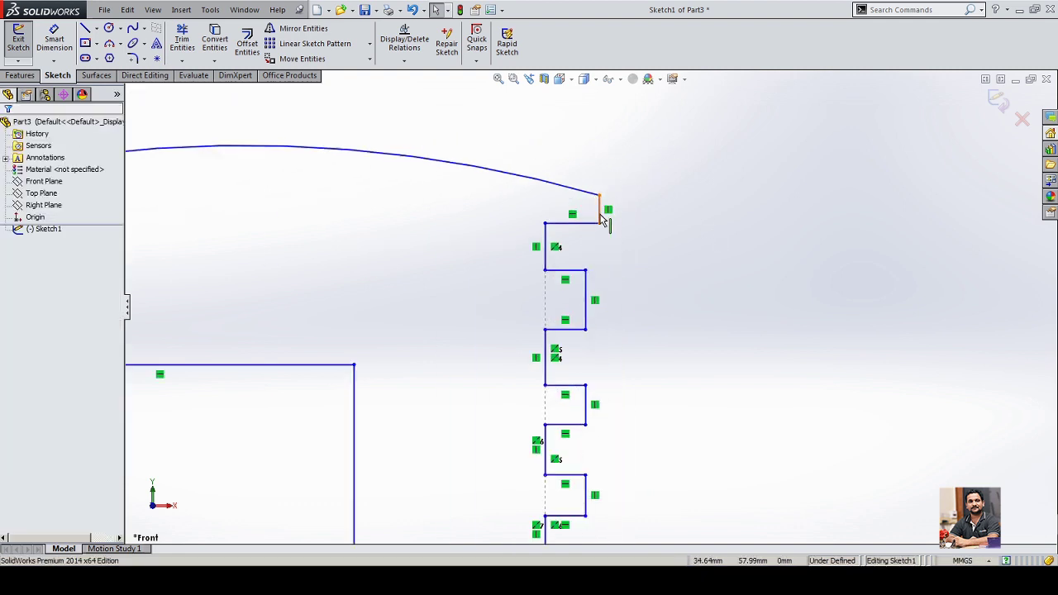
left_click(602, 213)
left_click(587, 310, "ctrl")
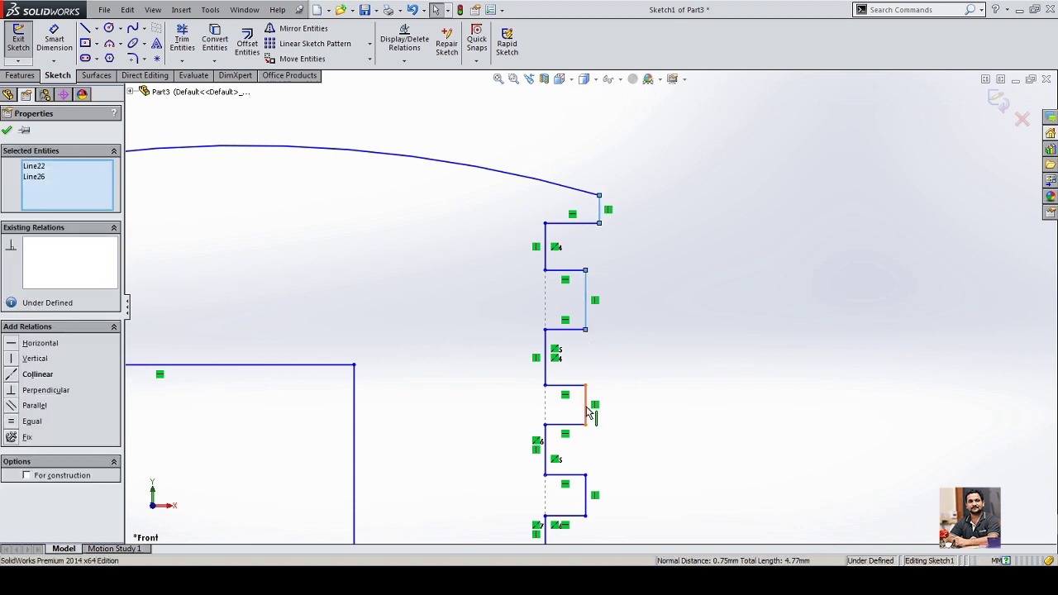
left_click(586, 410, "ctrl")
left_click(586, 496, "ctrl")
scroll(571, 330, "up", 5)
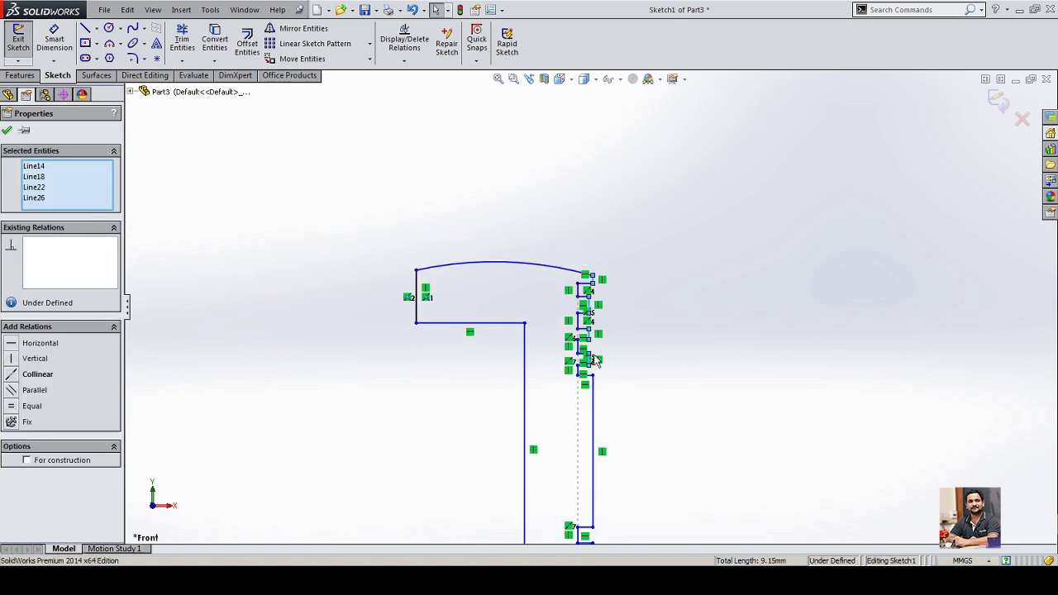
scroll(592, 376, "down", 4)
left_click(596, 420, "ctrl")
scroll(651, 204, "up", 5)
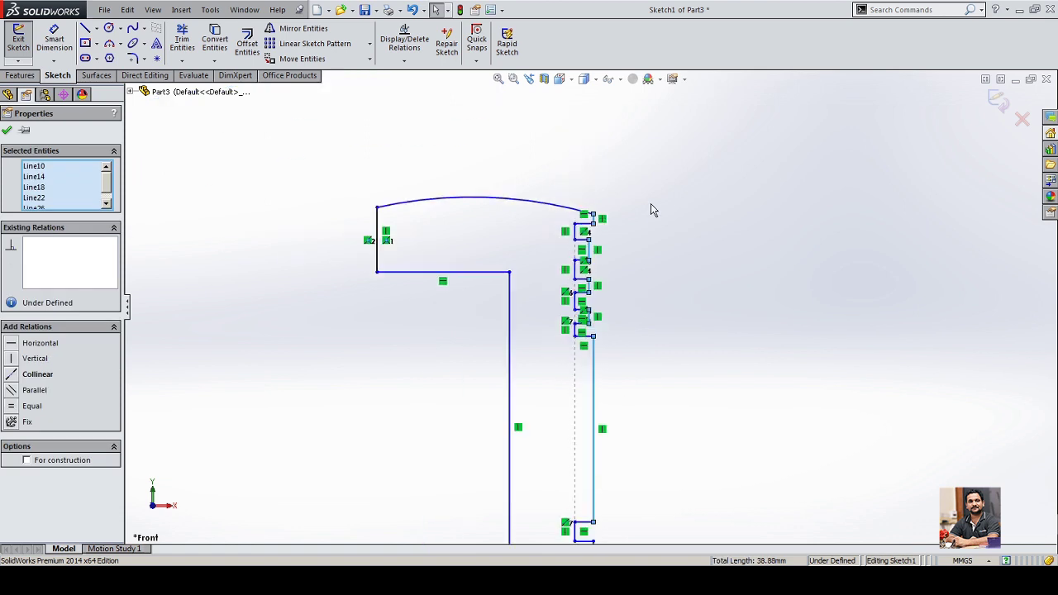
scroll(601, 360, "down", 4)
left_click(37, 373)
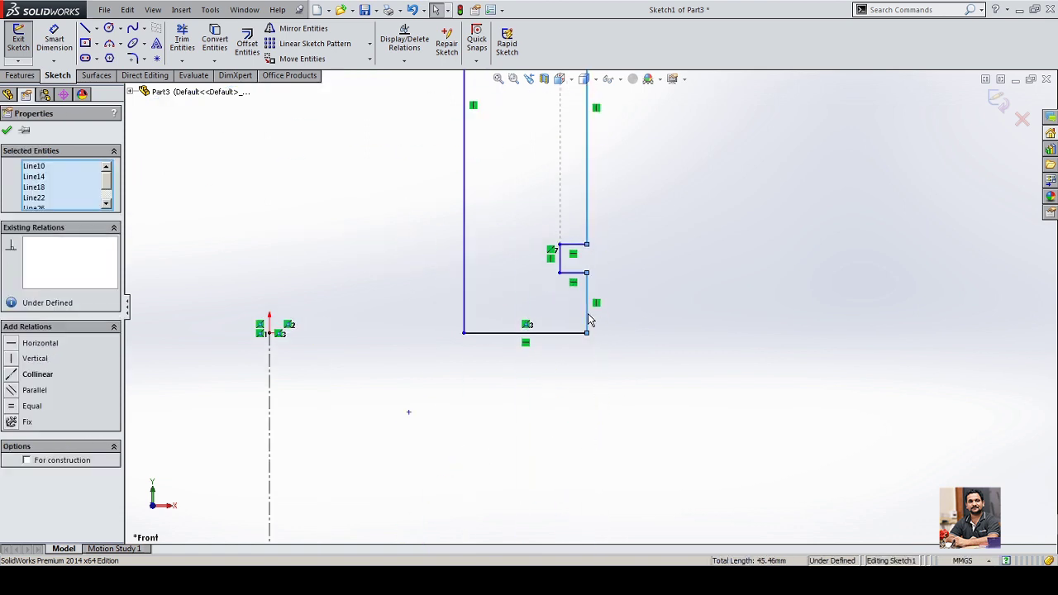
left_click(683, 348)
With Smart Dimension started, switch to the reference drawing in the photo viewer and examine the ring groove and land sizes in section A-A.
scroll(645, 451, "up", 2)
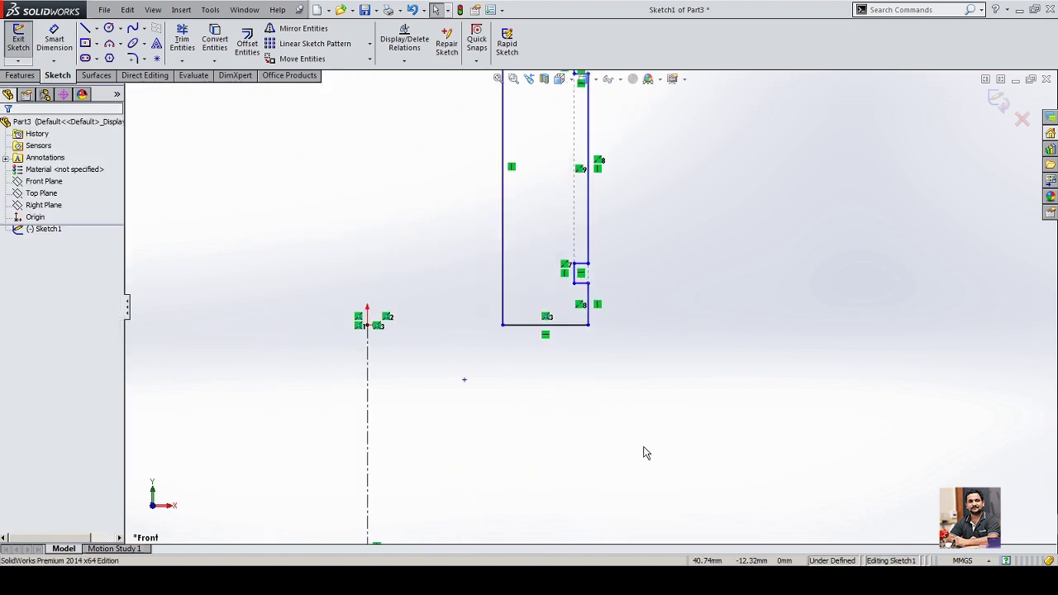
scroll(604, 267, "down", 6)
scroll(701, 220, "down", 2)
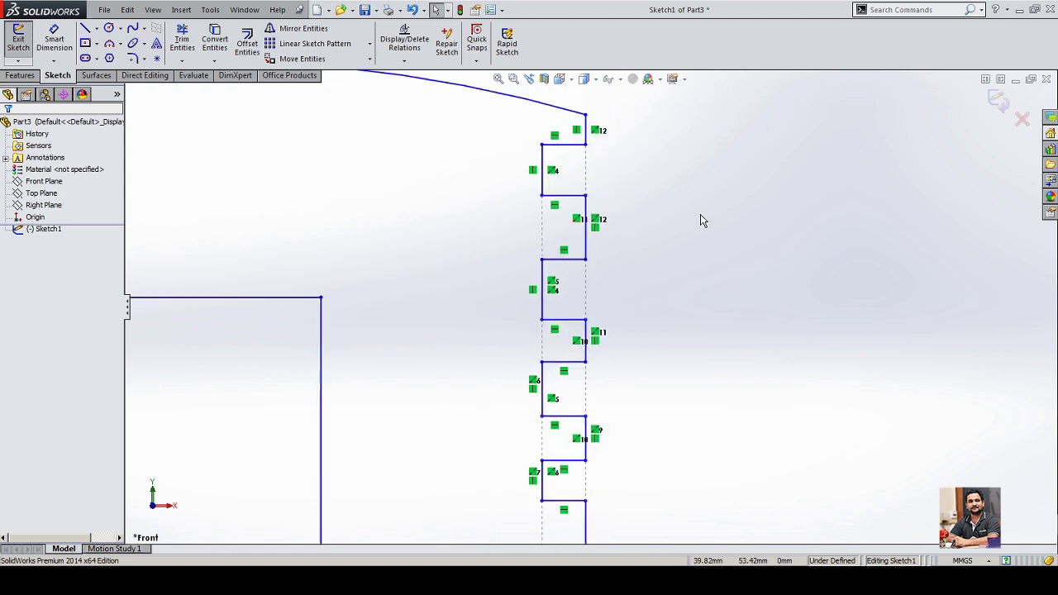
left_click(55, 38)
scroll(568, 299, "up", 4)
key("alt+Tab")
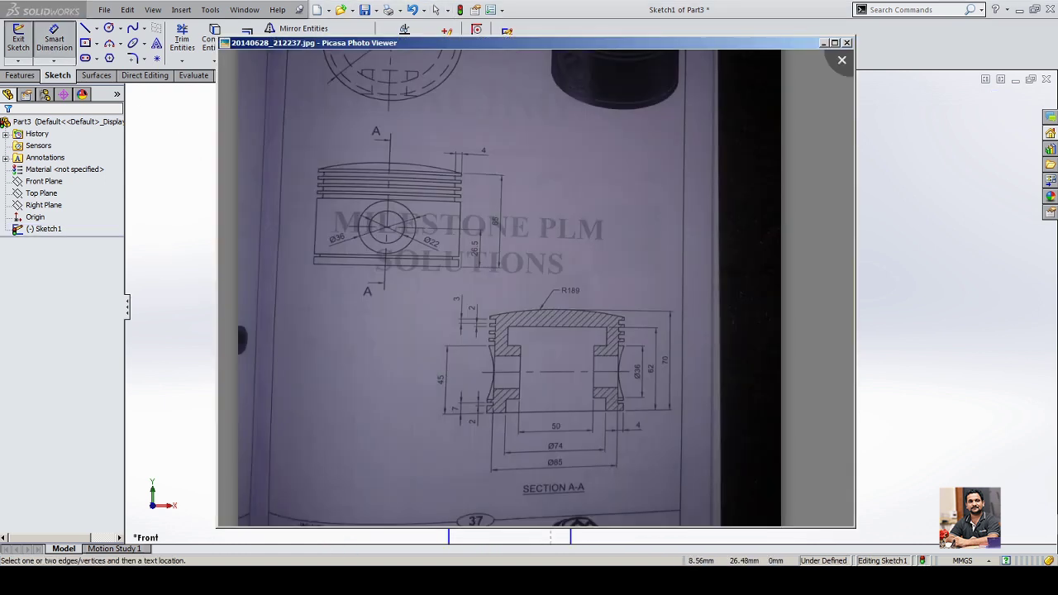
scroll(623, 340, "up", 5)
scroll(645, 351, "up", 6)
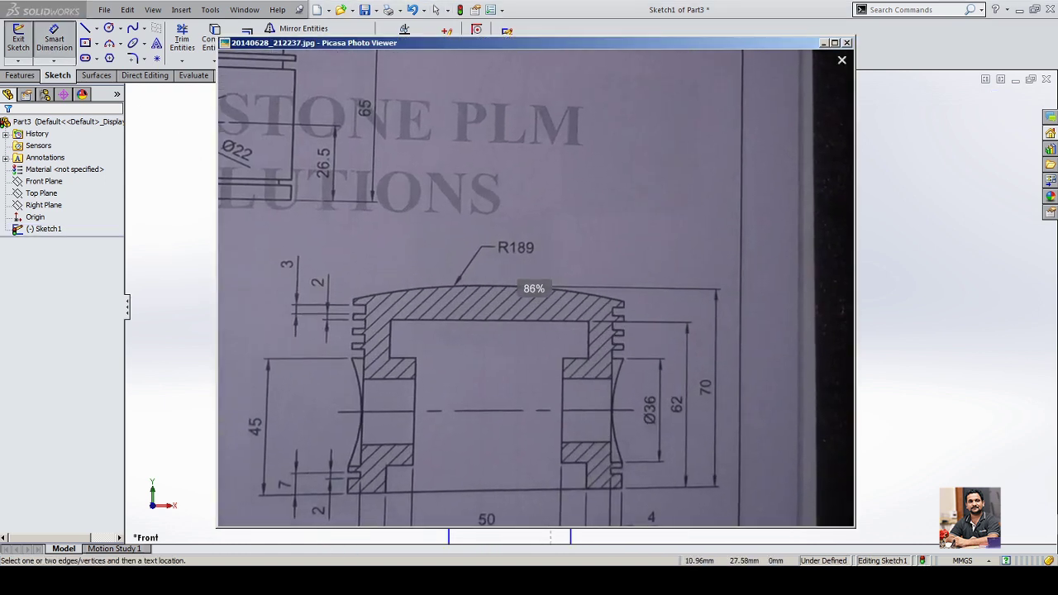
scroll(645, 350, "down", 4)
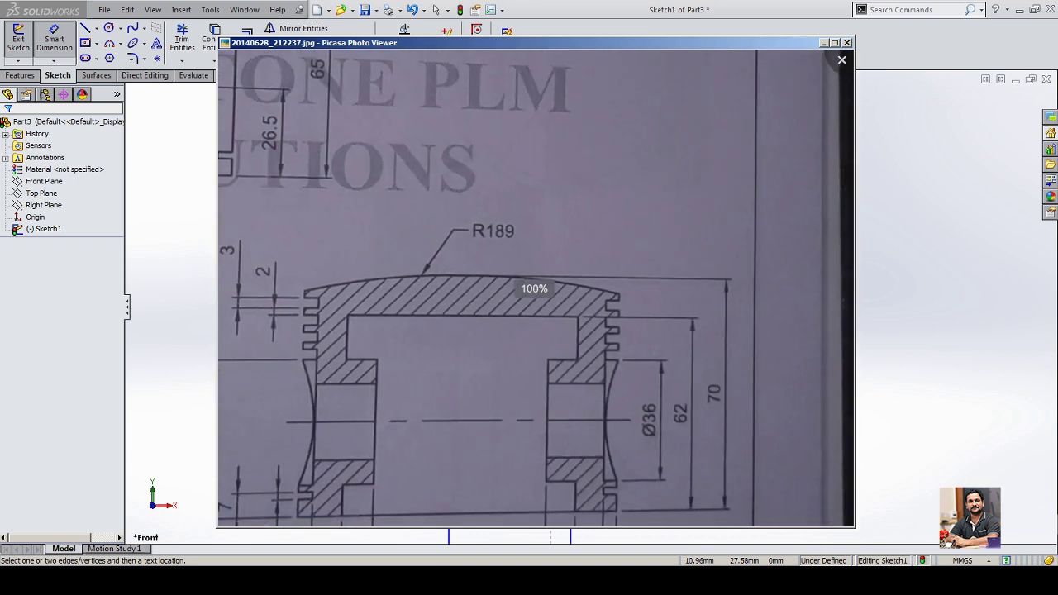
scroll(535, 288, "down", 4)
scroll(516, 454, "up", 4)
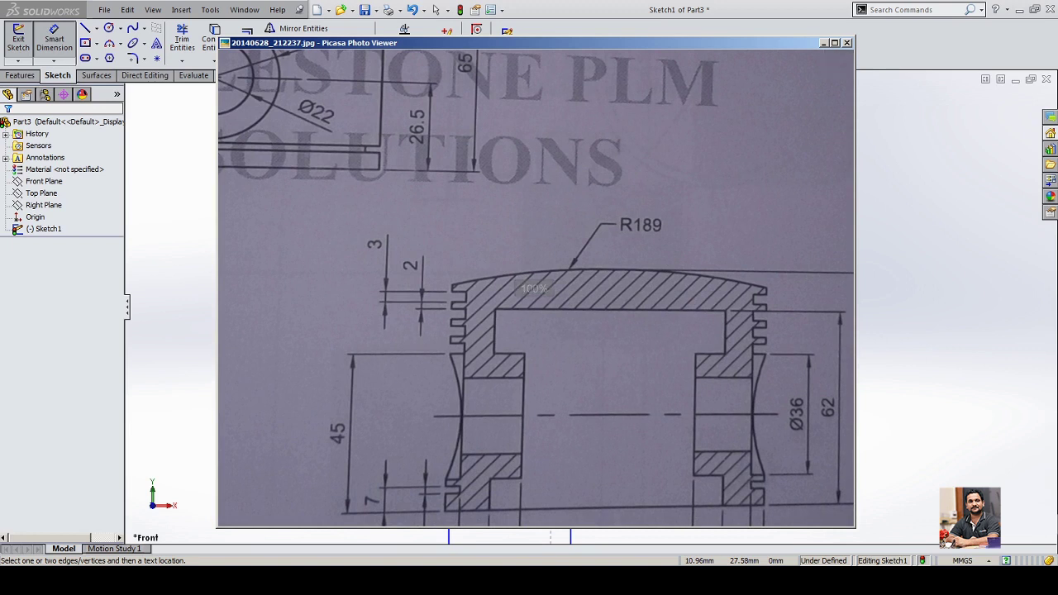
scroll(451, 316, "up", 4)
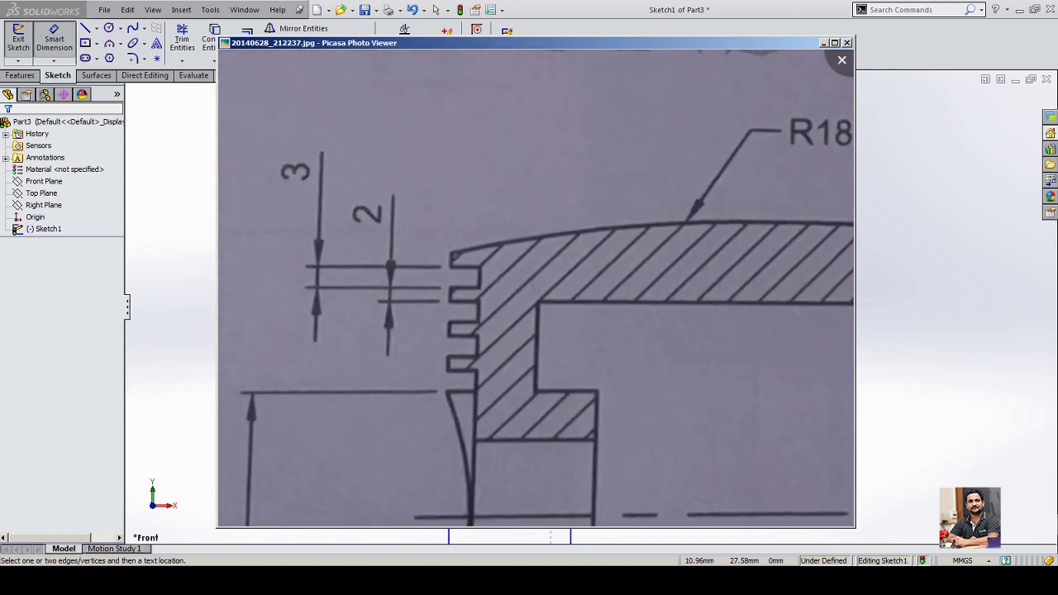
key("Escape")
Dimension the height of the topmost ring groove's inner edge as 3 mm.
scroll(560, 283, "down", 5)
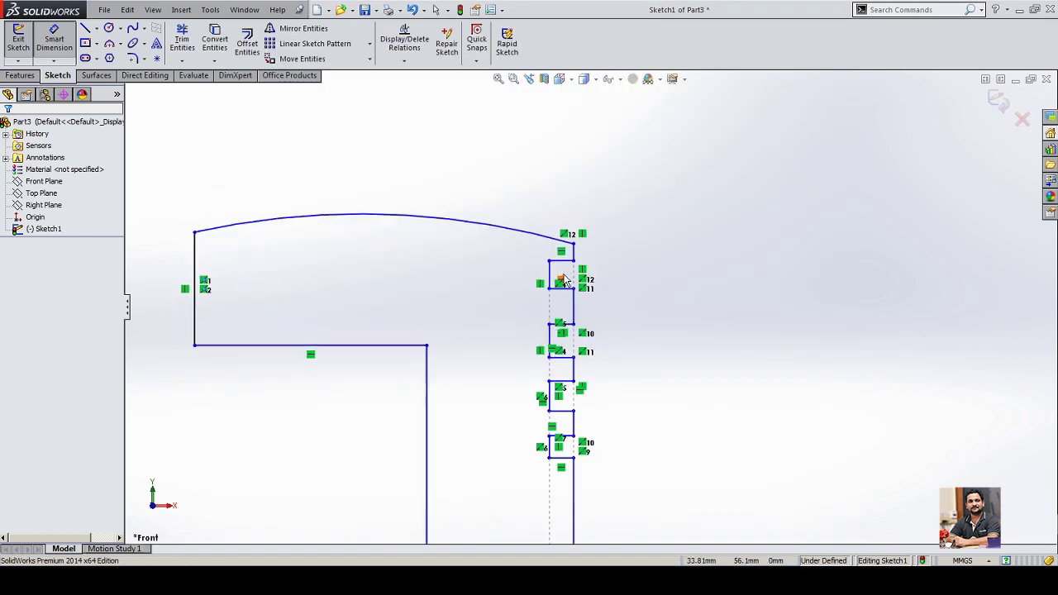
left_click(540, 302)
left_click(470, 294)
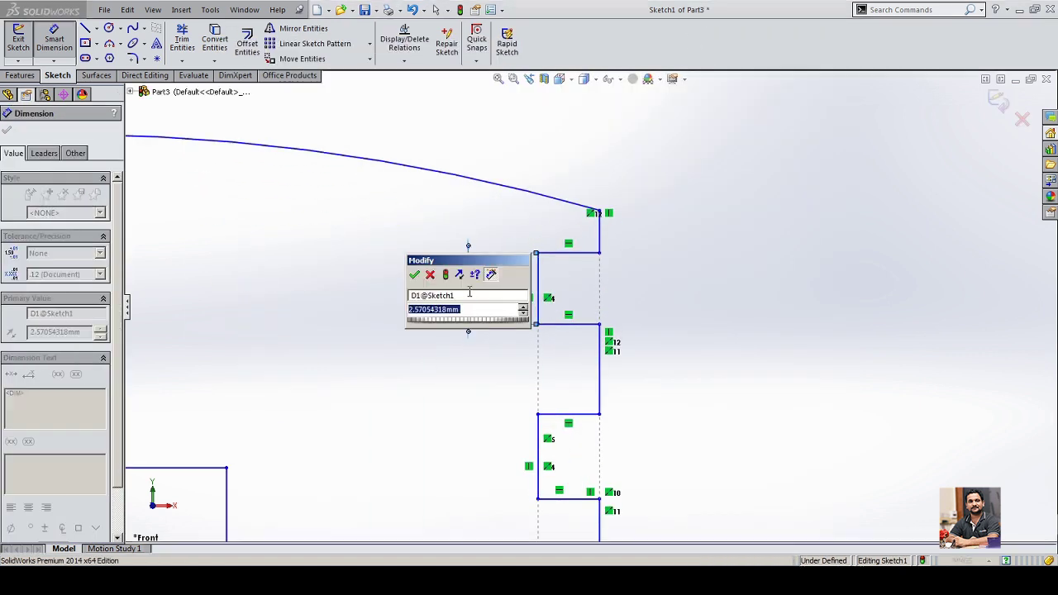
type("3")
key("Return")
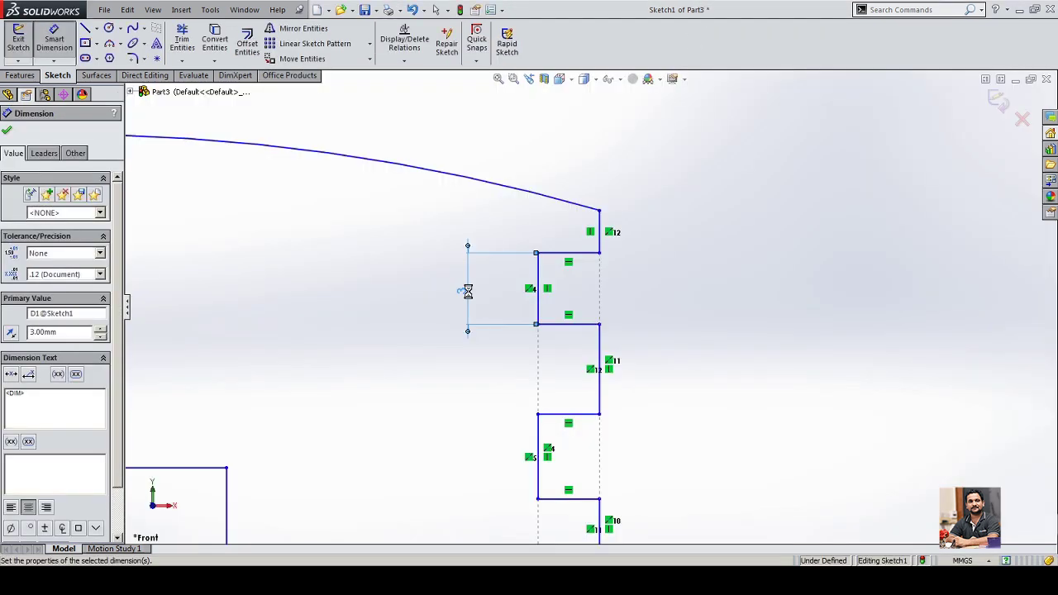
Dimension the height of the land just below the topmost ring groove as 2 mm and leave the dimension tool.
left_click(600, 399)
left_click(707, 378)
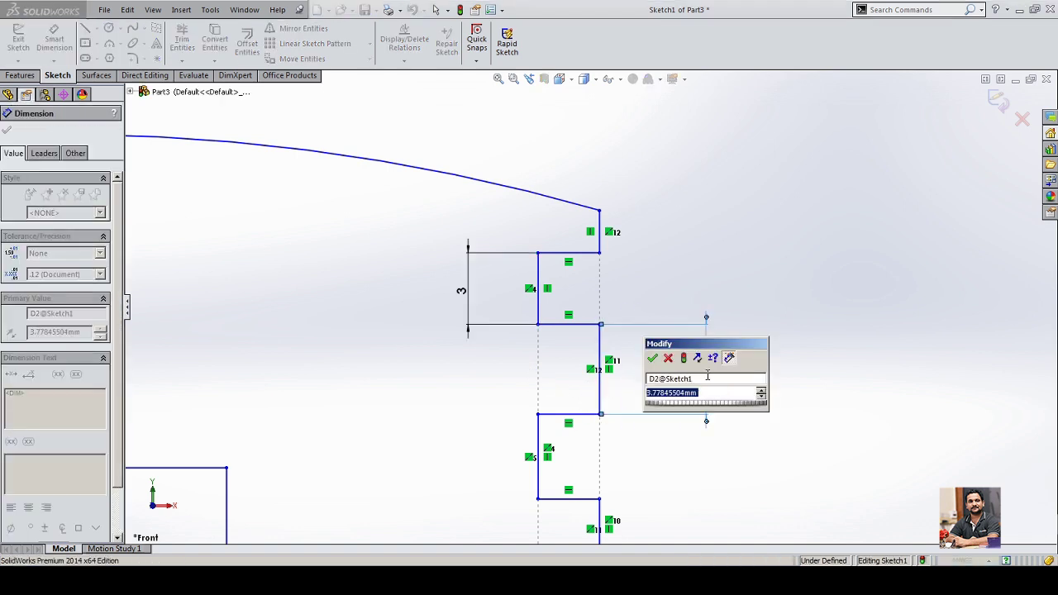
type("2")
key("Return")
right_click(788, 166)
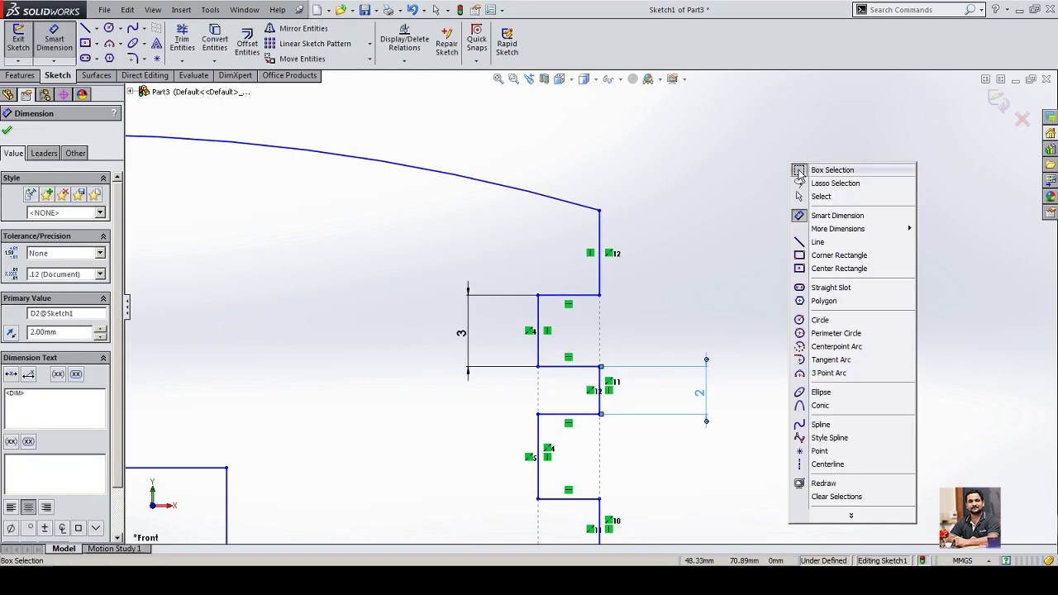
left_click(830, 197)
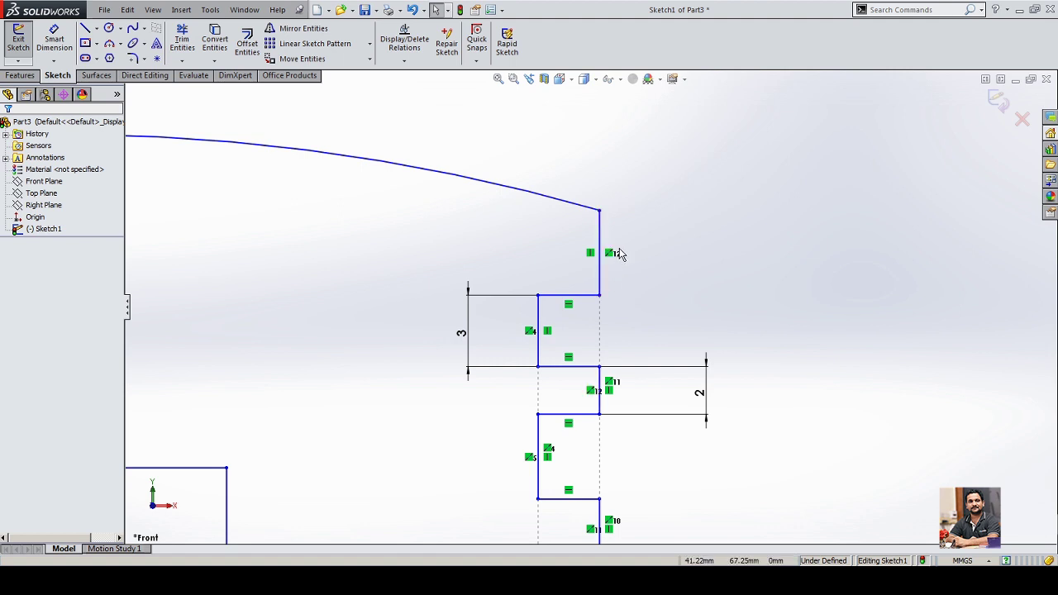
Apply an Equal relation to the inner vertical edges of the four ring grooves.
scroll(622, 254, "up", 4)
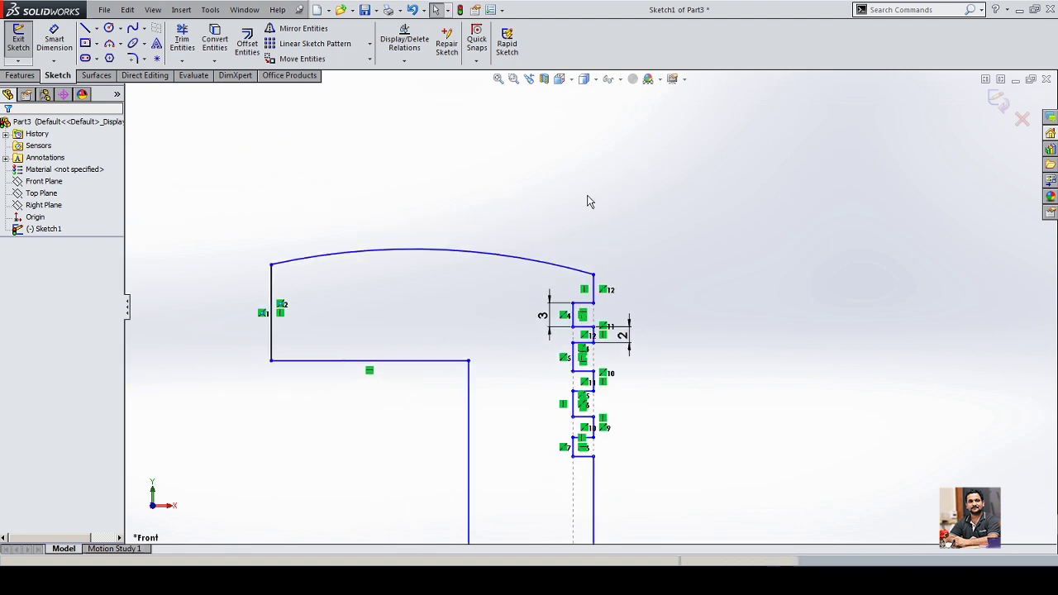
scroll(620, 350, "up", 2)
scroll(661, 322, "down", 6)
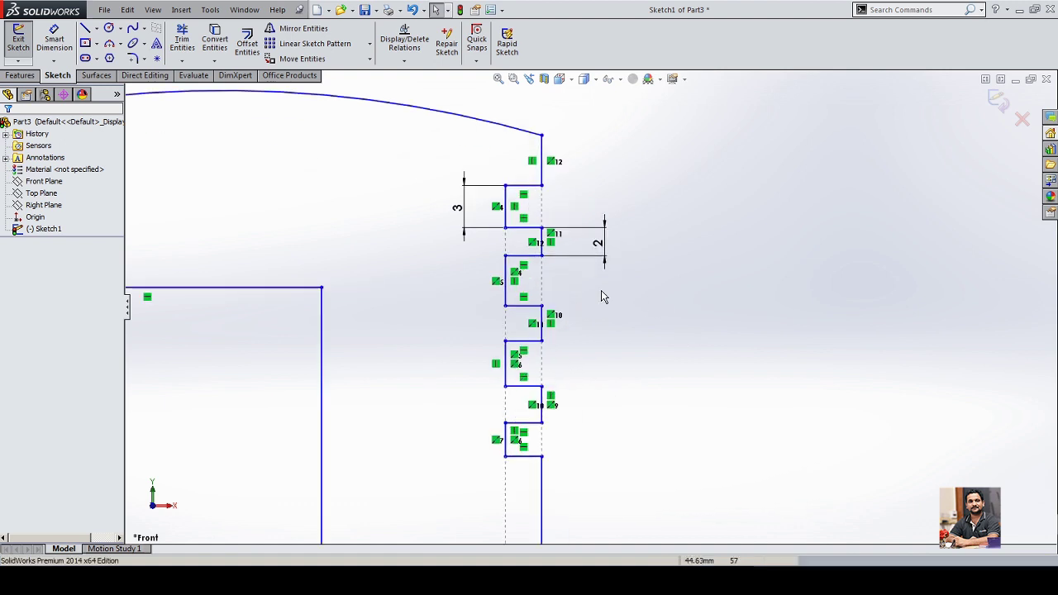
left_click(506, 207)
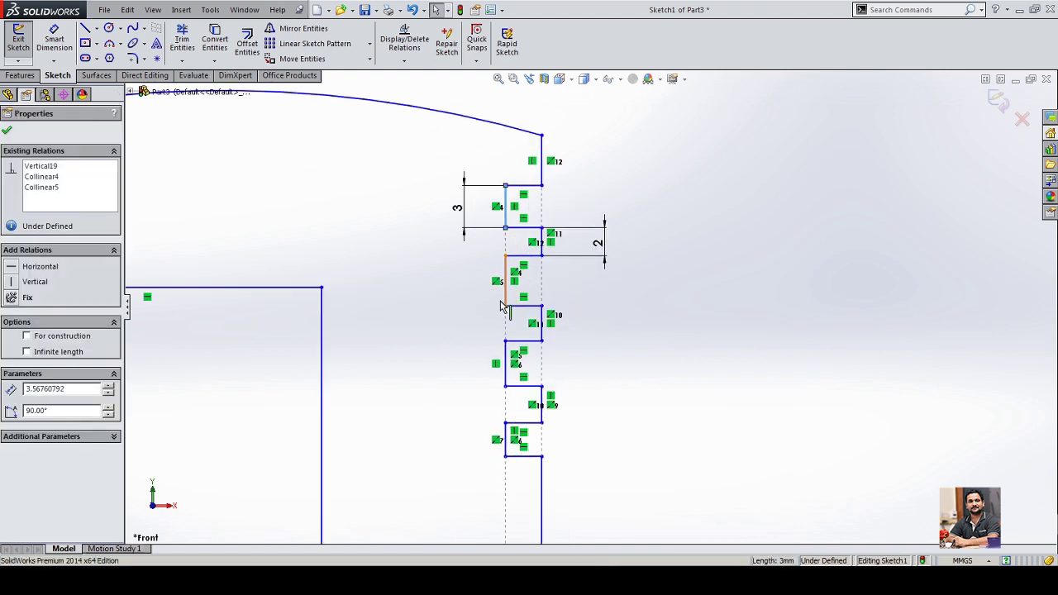
left_click(505, 281, "ctrl")
left_click(505, 364, "ctrl")
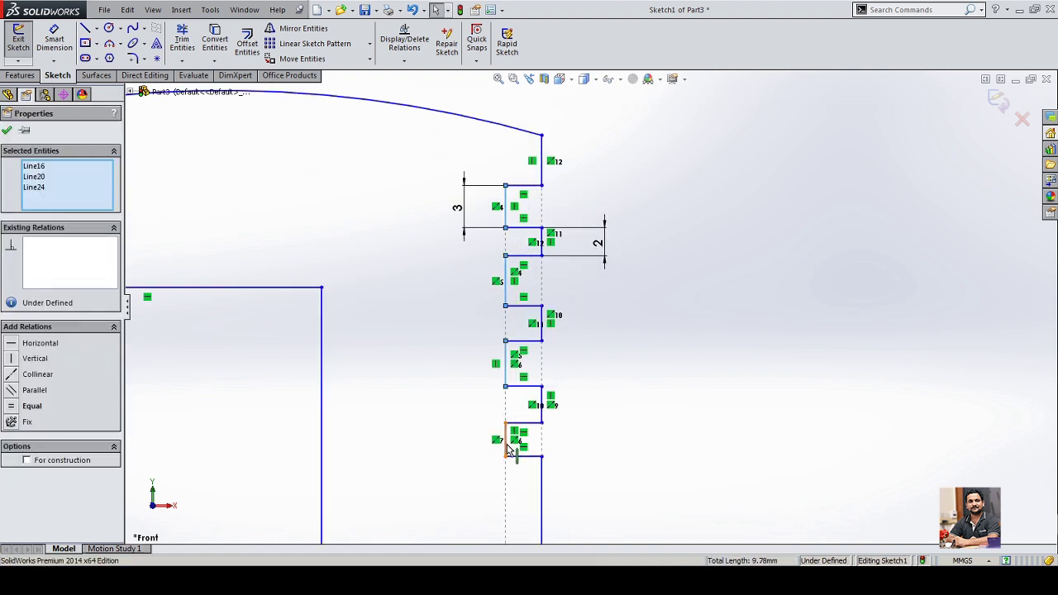
left_click(600, 389)
left_click(663, 350)
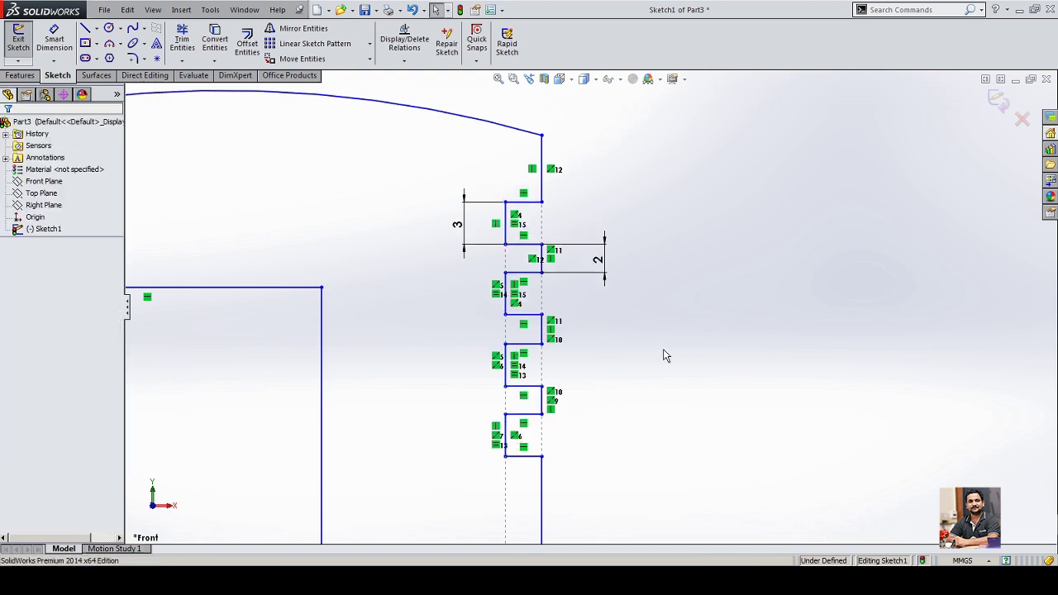
Apply an Equal relation to the outer vertical edges of the three lands between the ring grooves.
left_click(544, 266)
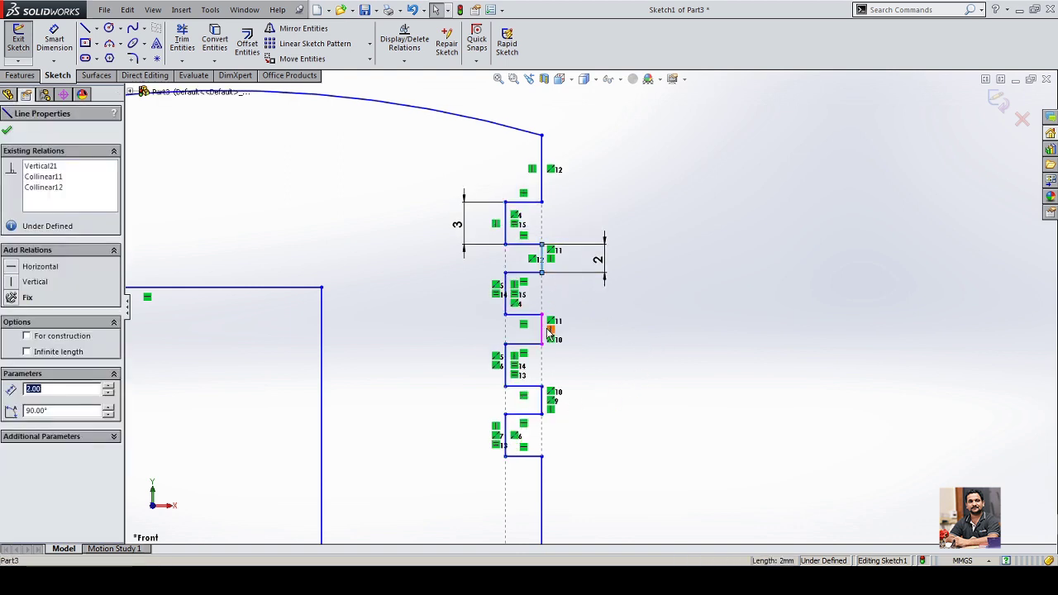
left_click(548, 331, "ctrl")
left_click(544, 404, "ctrl")
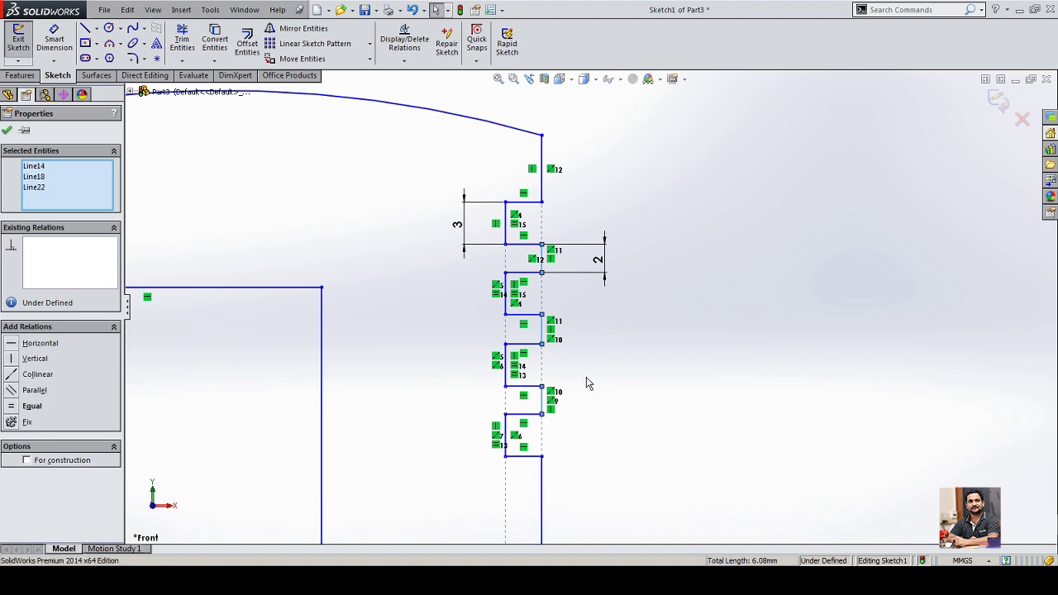
left_click(638, 356)
Dimension the height of the lower groove's inner vertical edge near the profile's base as 2 mm.
scroll(662, 281, "down", 5)
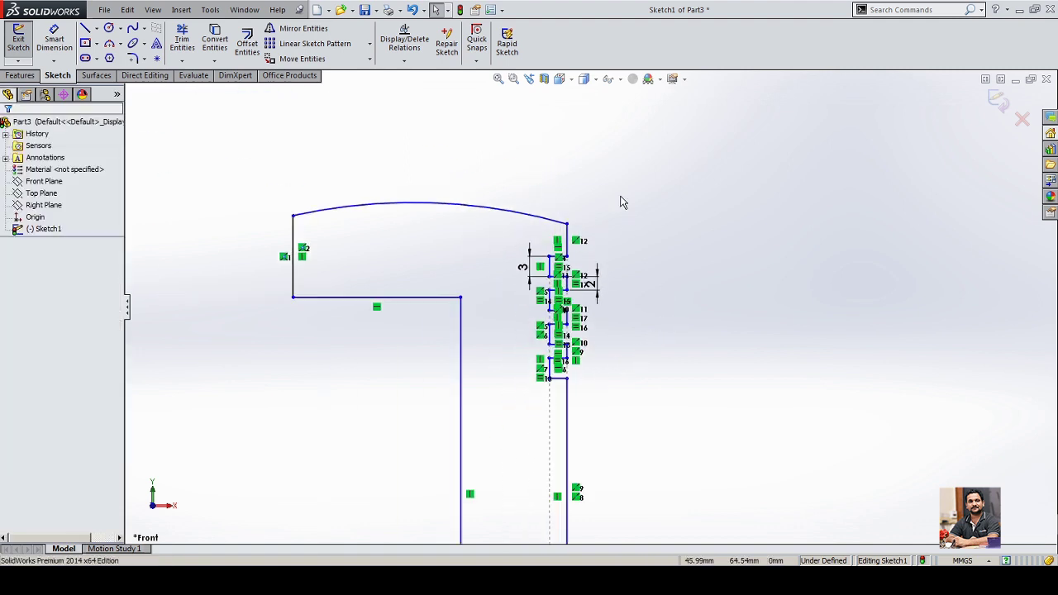
scroll(587, 437, "up", 5)
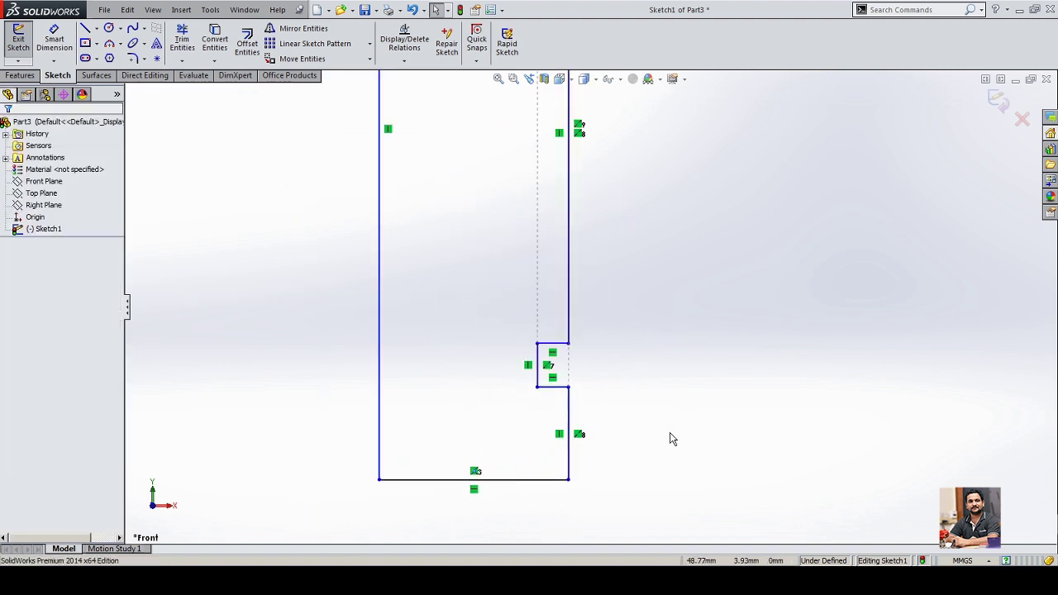
right_click_drag(671, 433, 673, 254)
left_click(537, 382)
left_click(475, 372)
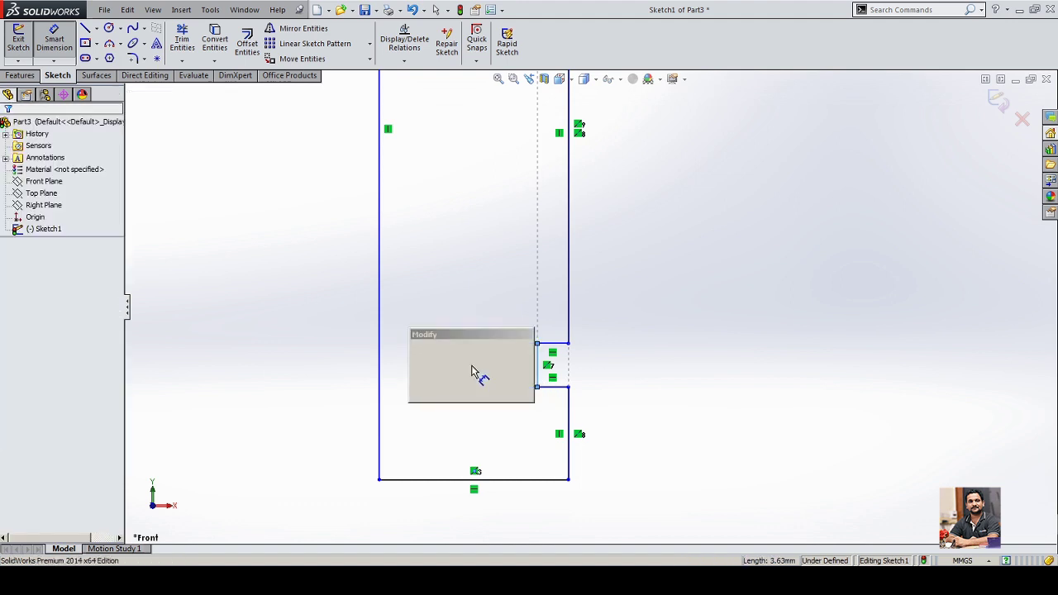
type("2")
key("Return")
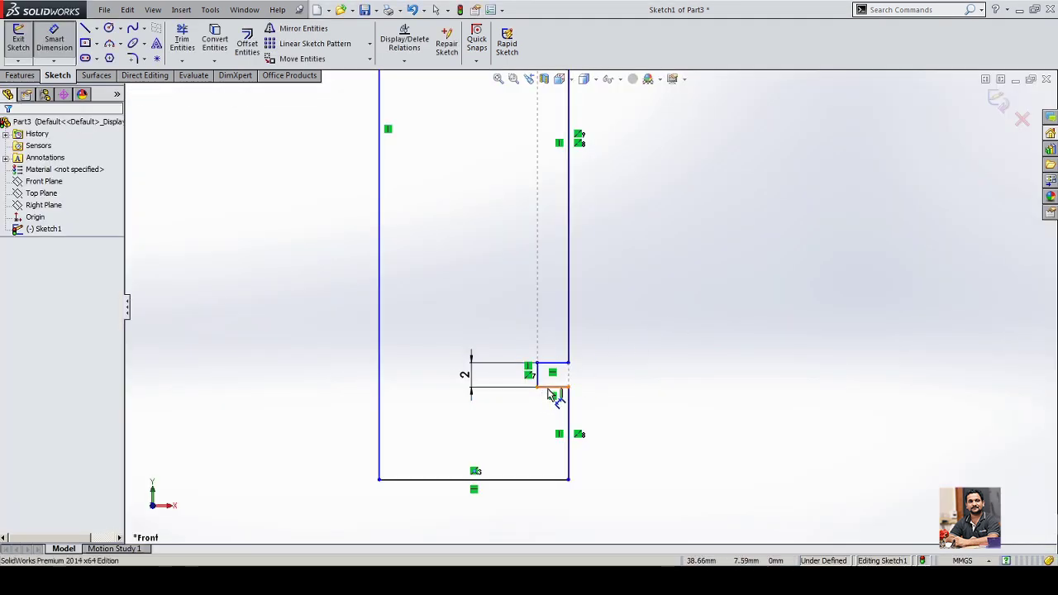
Dimension the depth of the lower groove as 4 mm along its lower horizontal edge.
left_click(552, 388)
left_click(478, 428)
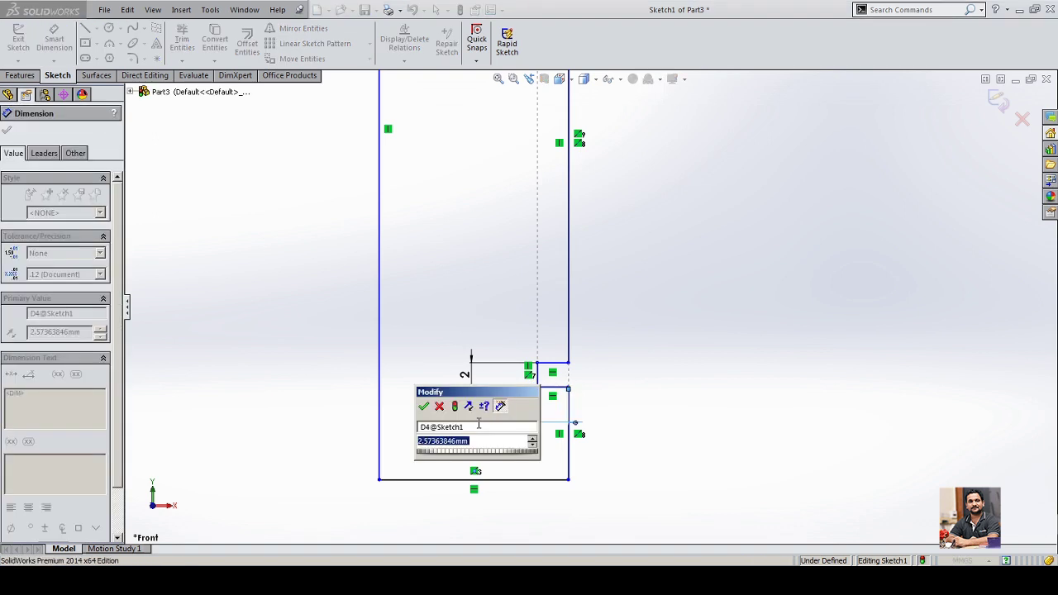
type("4")
key("Return")
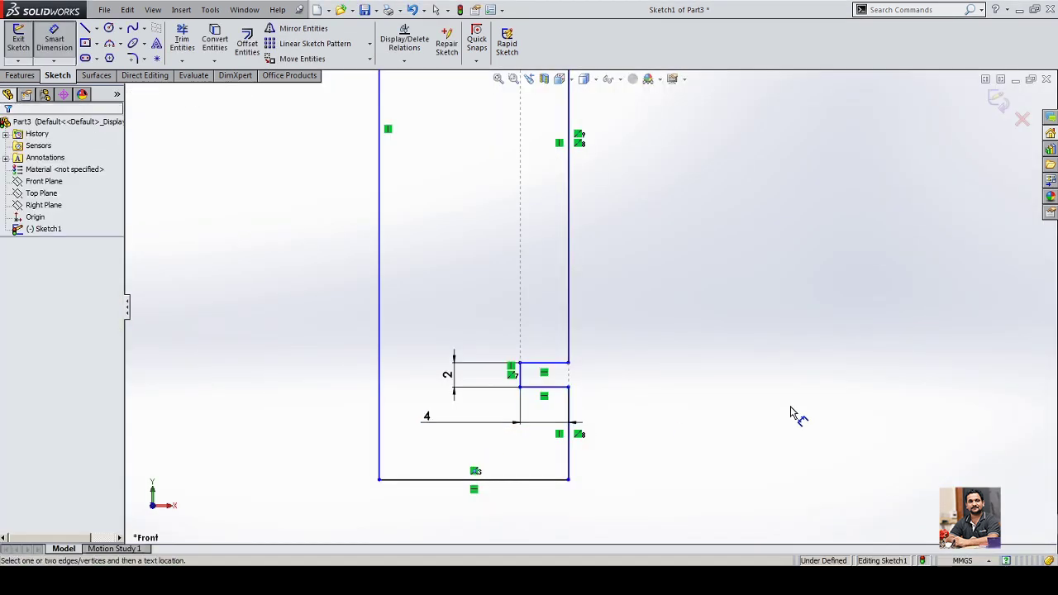
Dimension the vertical distance from the profile's base to the lower groove's upper edge as 7 mm.
left_click(535, 480)
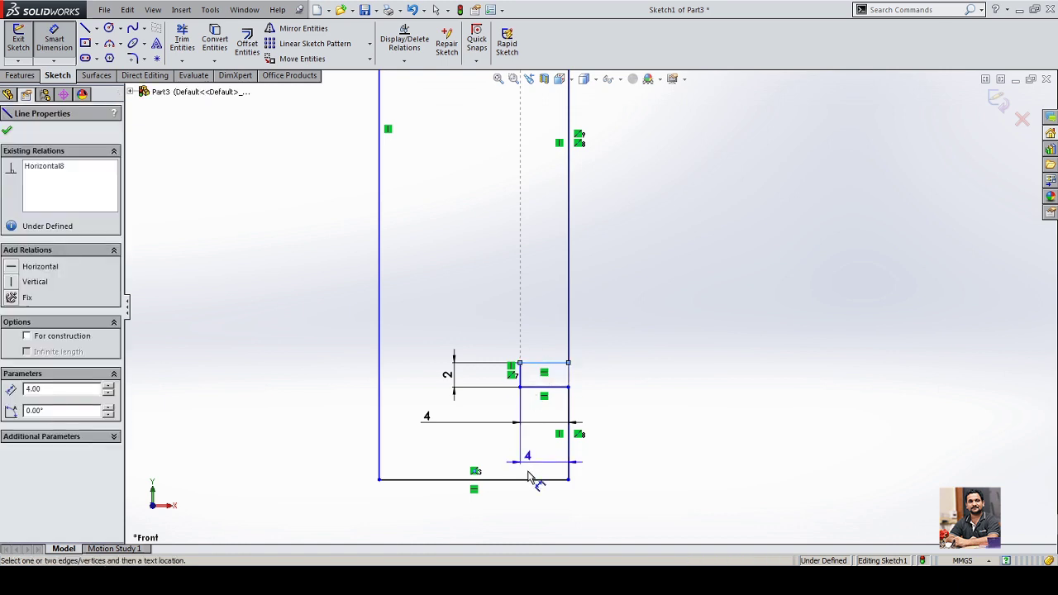
left_click(569, 459)
left_click(724, 423)
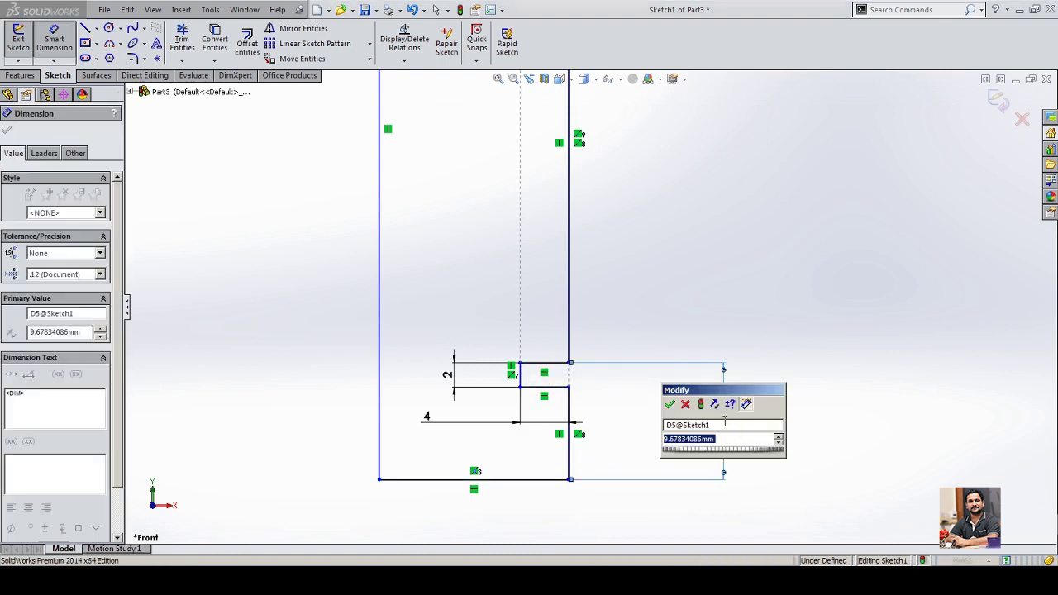
type("7")
key("Return")
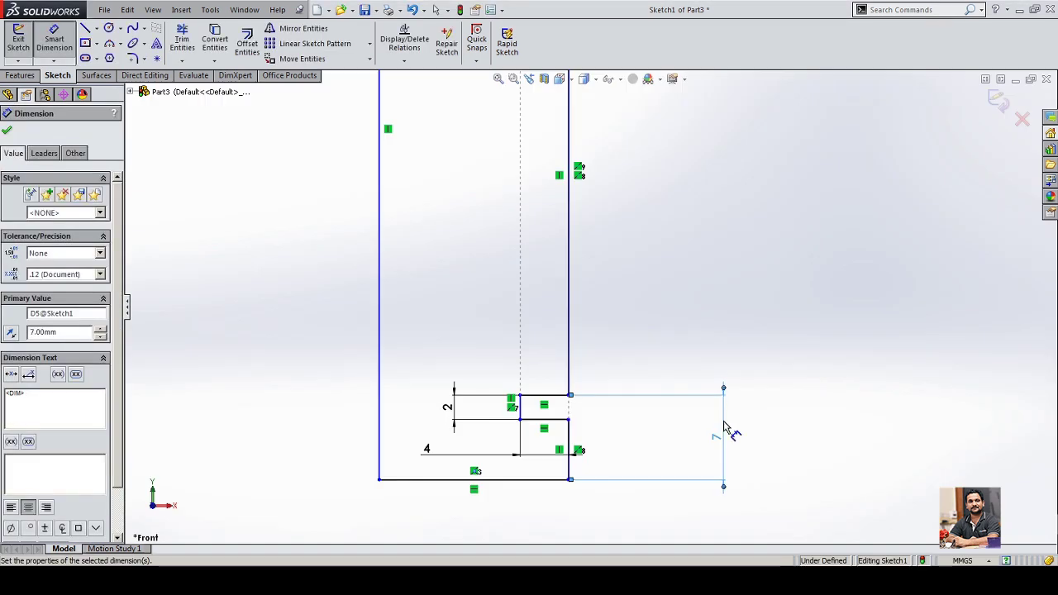
left_click(789, 409)
Switch to the reference drawing in the photo viewer, examine the height dimensions in section A-A and the front view, and return to the SolidWorks sketch.
scroll(777, 351, "up", 5)
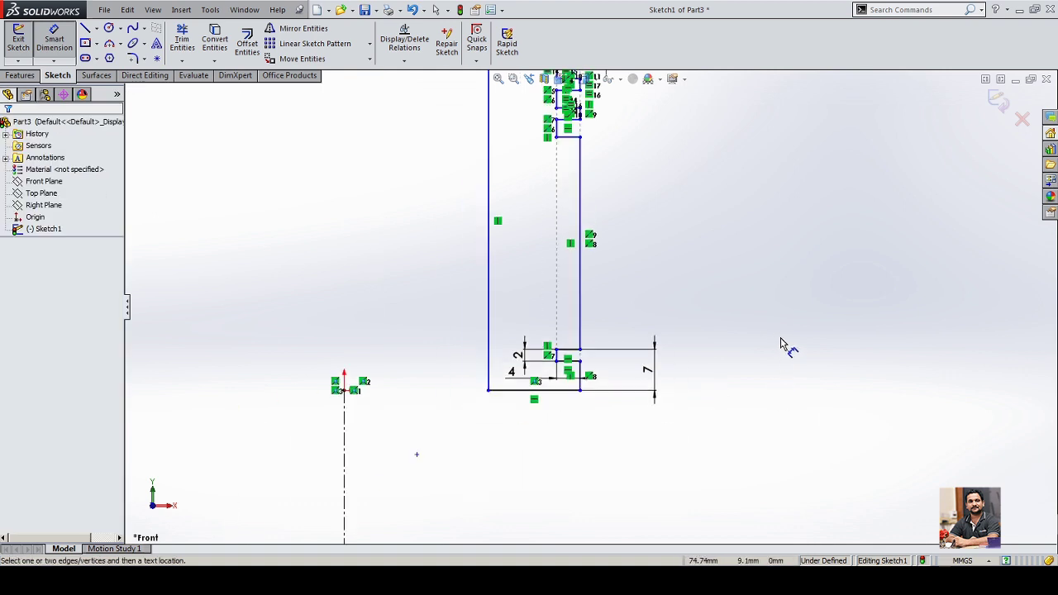
scroll(524, 359, "down", 1)
scroll(529, 348, "down", 1)
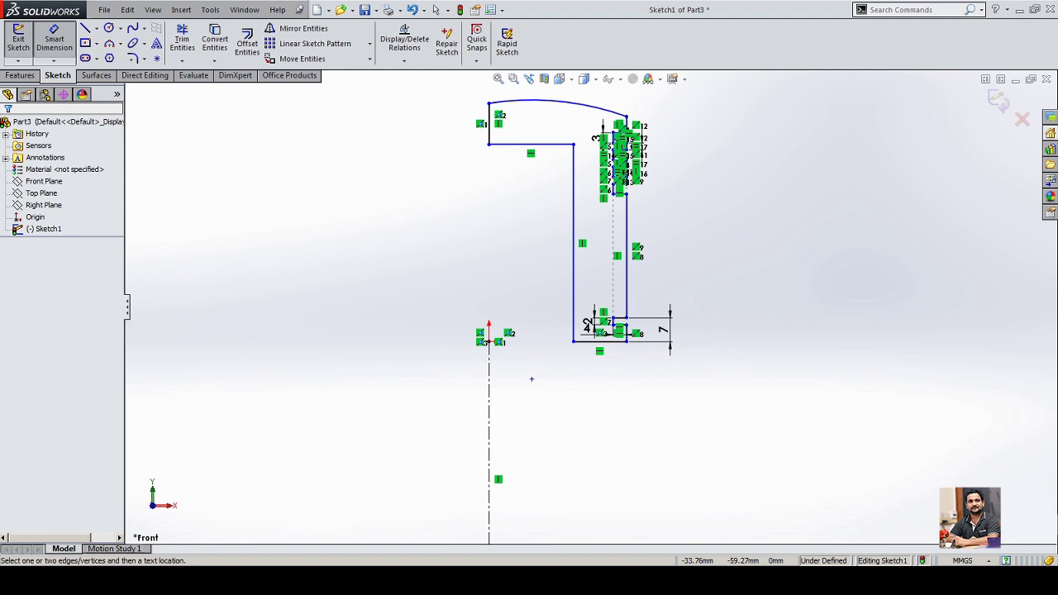
key("alt+Tab")
scroll(536, 288, "down", 3)
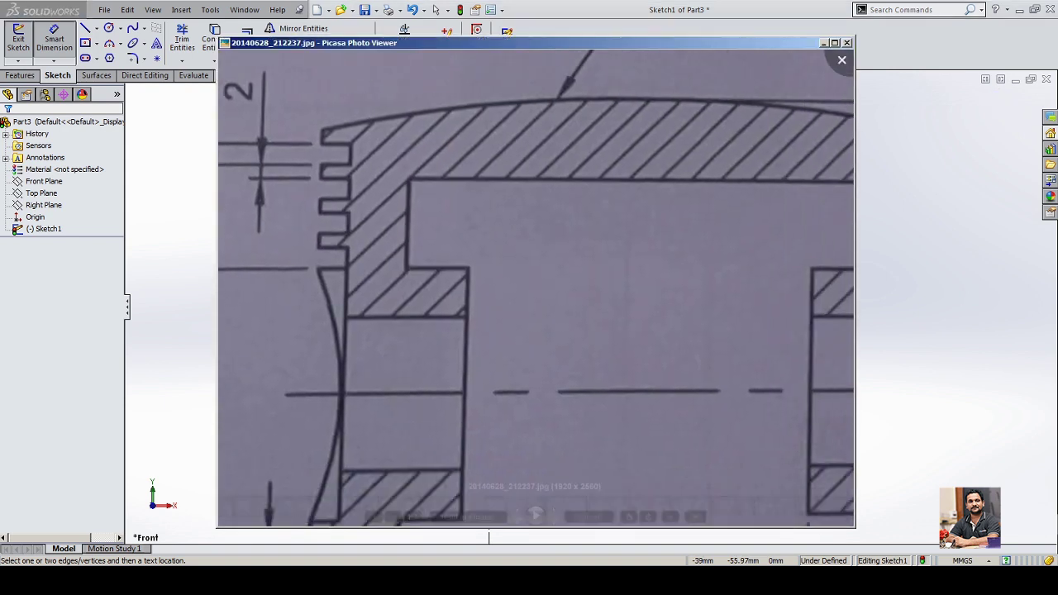
scroll(488, 537, "down", 2)
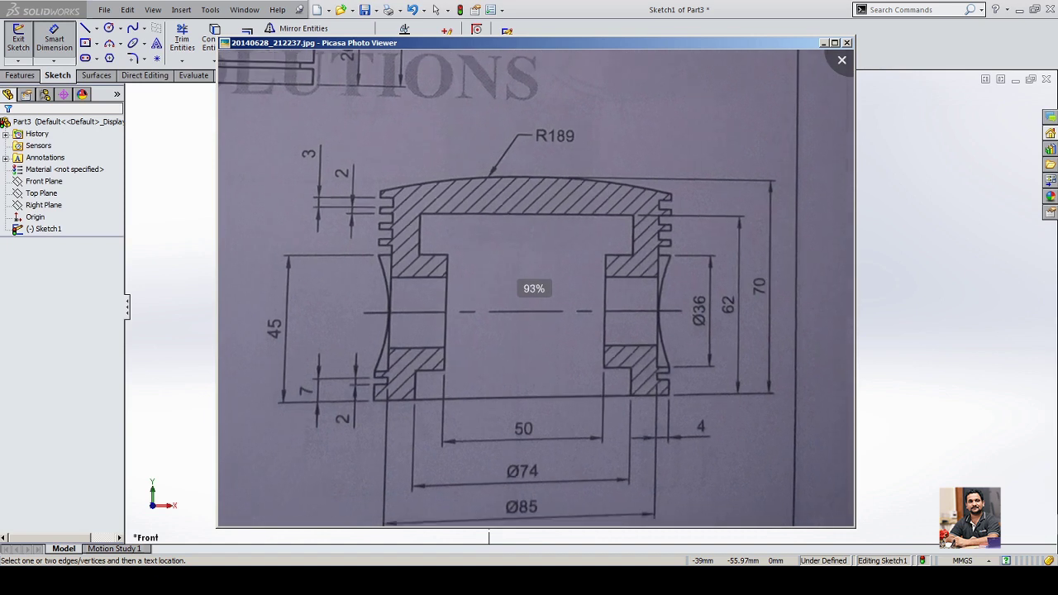
mouse_move(578, 289)
left_mouse_down()
mouse_move(478, 279)
mouse_move(439, 289)
left_mouse_up()
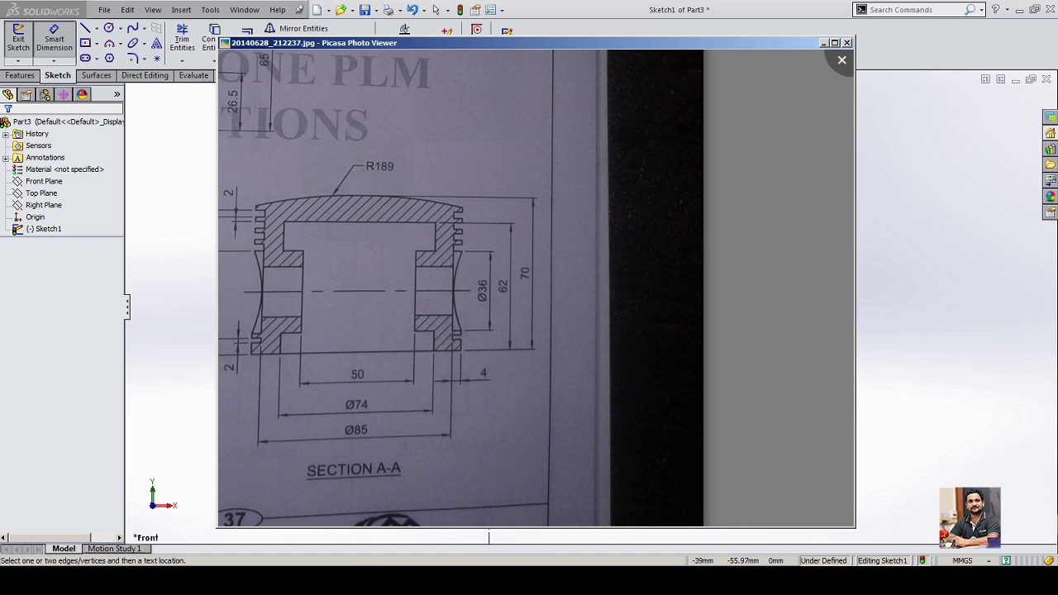
scroll(489, 538, "down", 3)
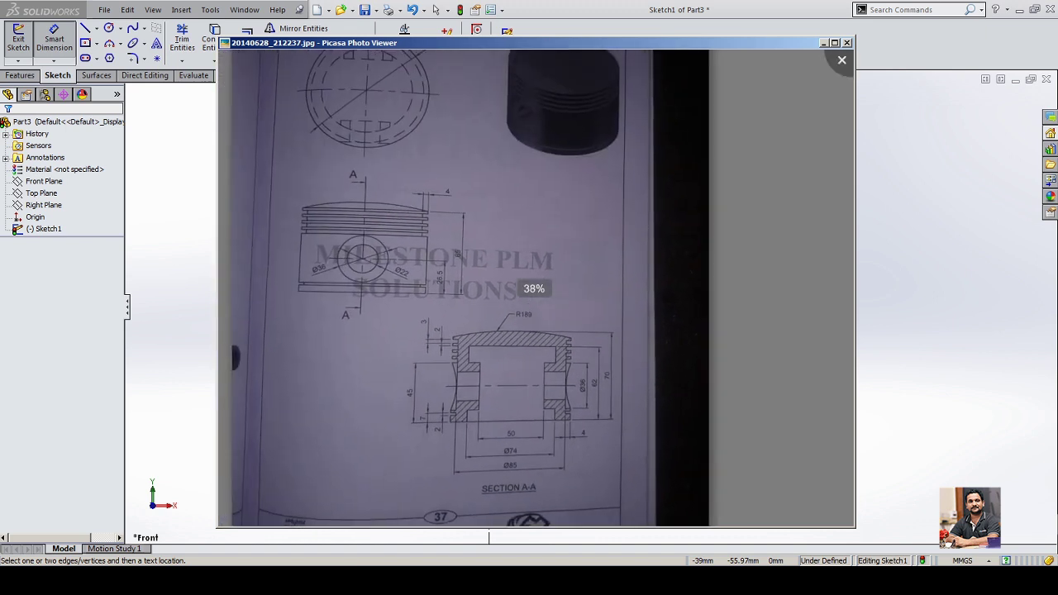
scroll(489, 537, "up", 3)
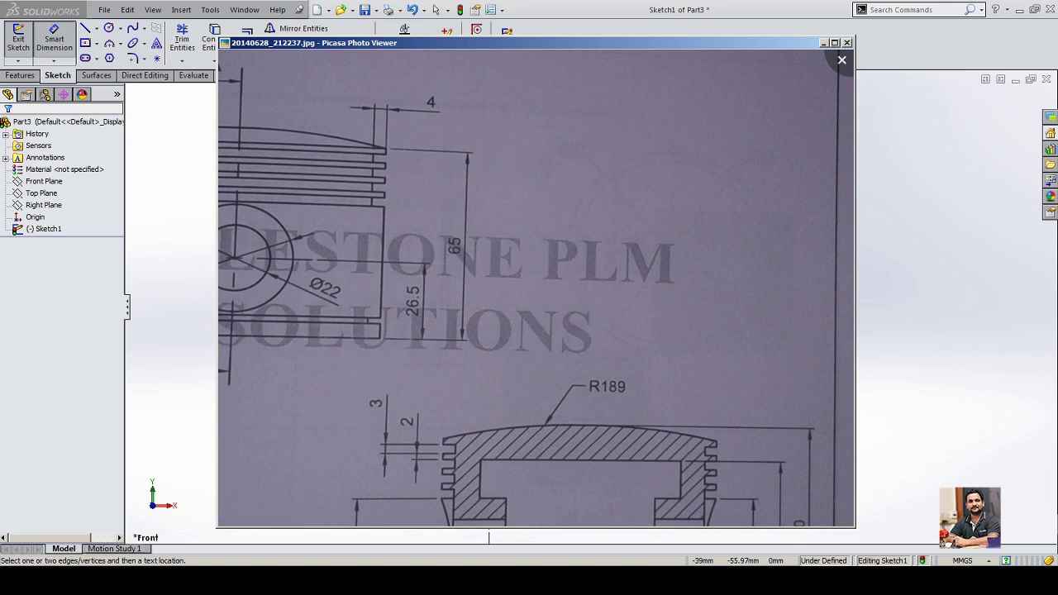
left_click(489, 537)
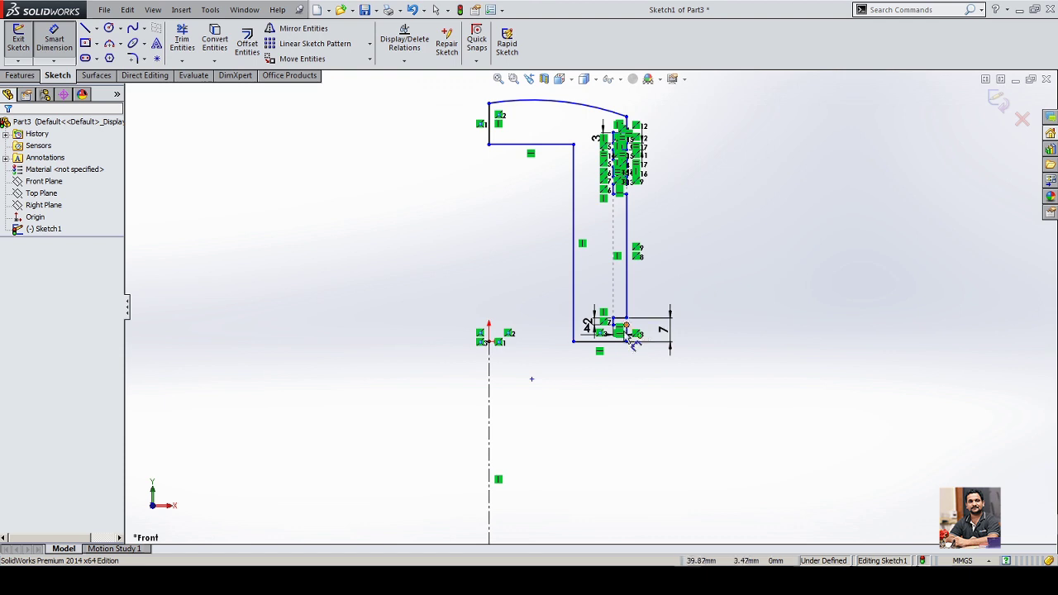
Dimension the piston's overall height from the origin to the top of the crown on the axis as 70 mm.
left_click(488, 342)
left_click(488, 103)
left_click(298, 225)
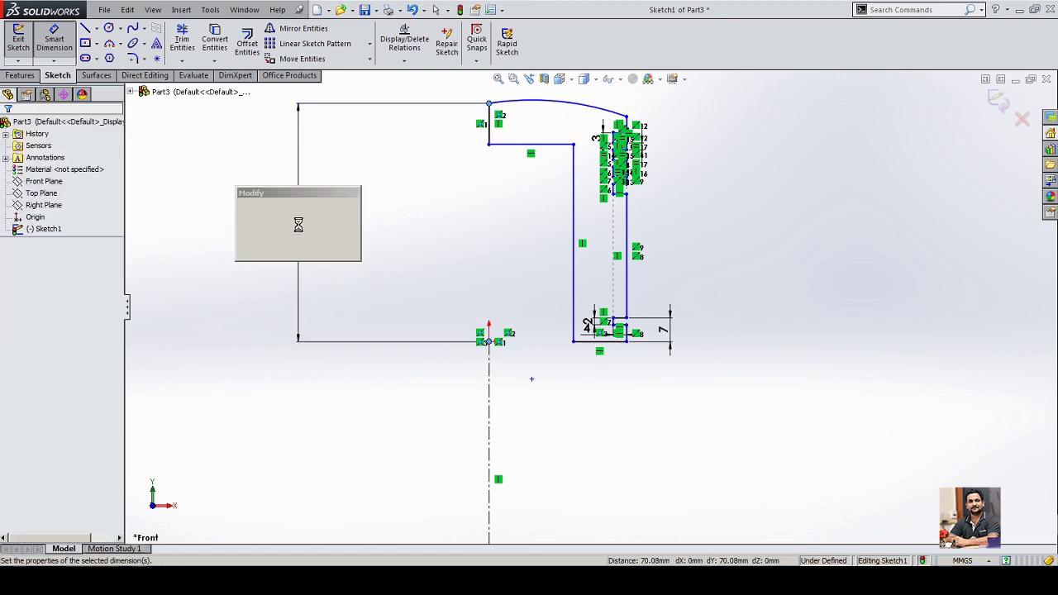
type("70")
key("Return")
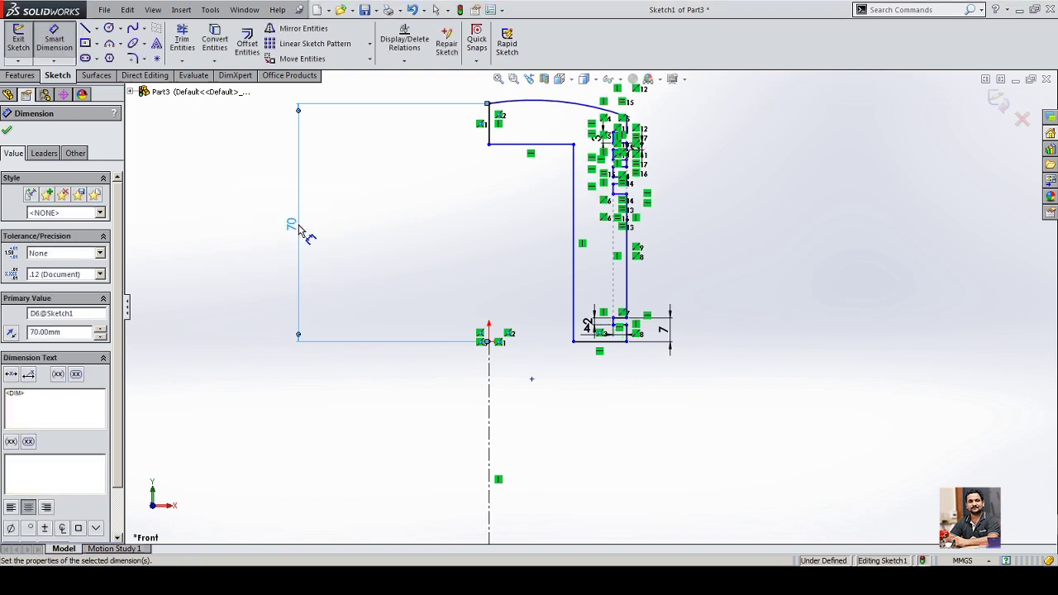
left_click(794, 189)
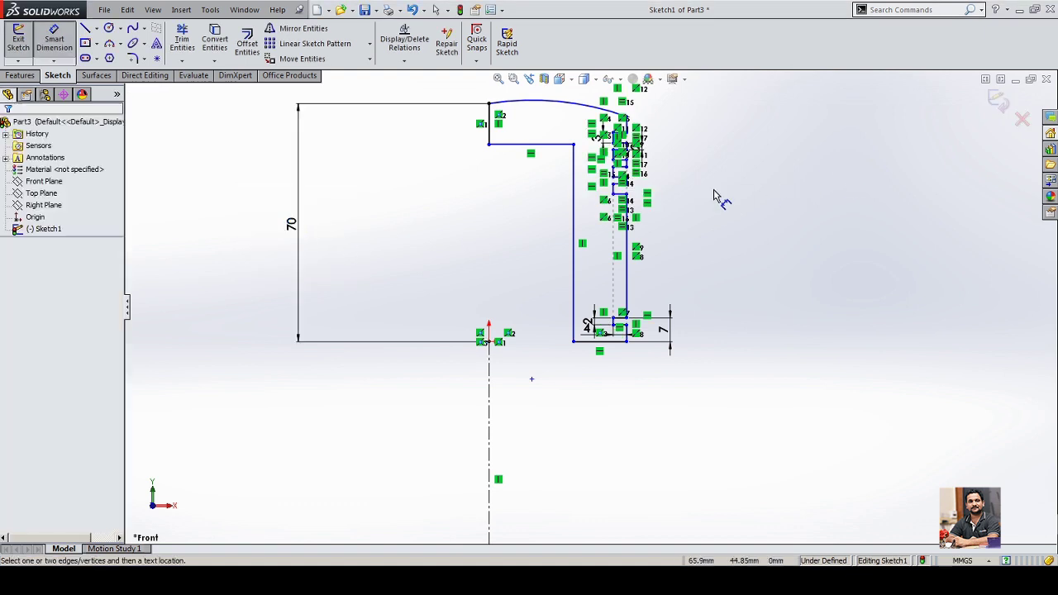
Dimension the height of the long inner vertical wall line of the cavity as 62 mm.
scroll(686, 132, "down", 3)
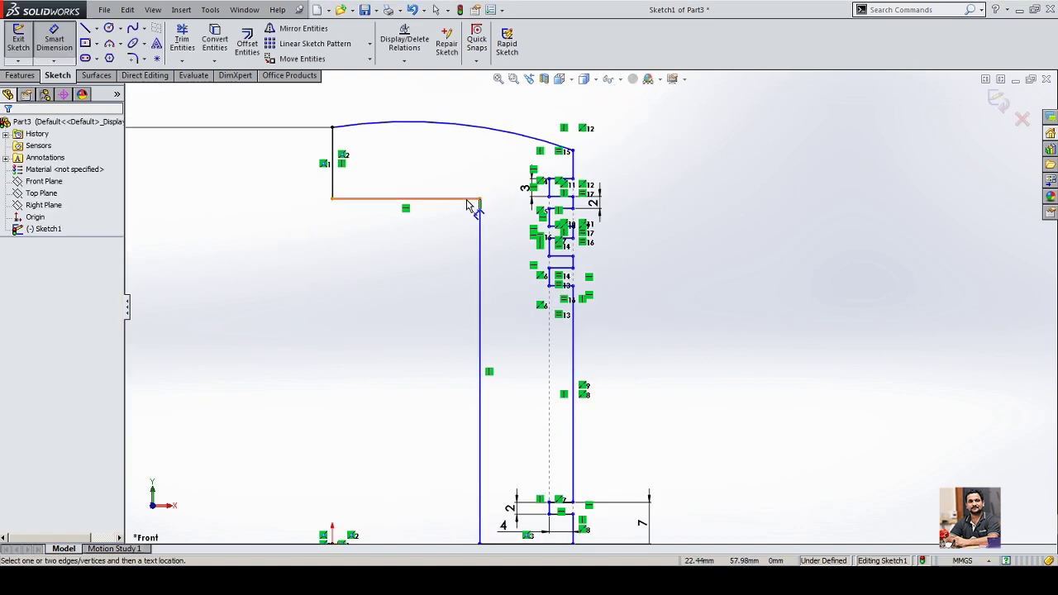
left_click(480, 242)
scroll(476, 248, "up", 2)
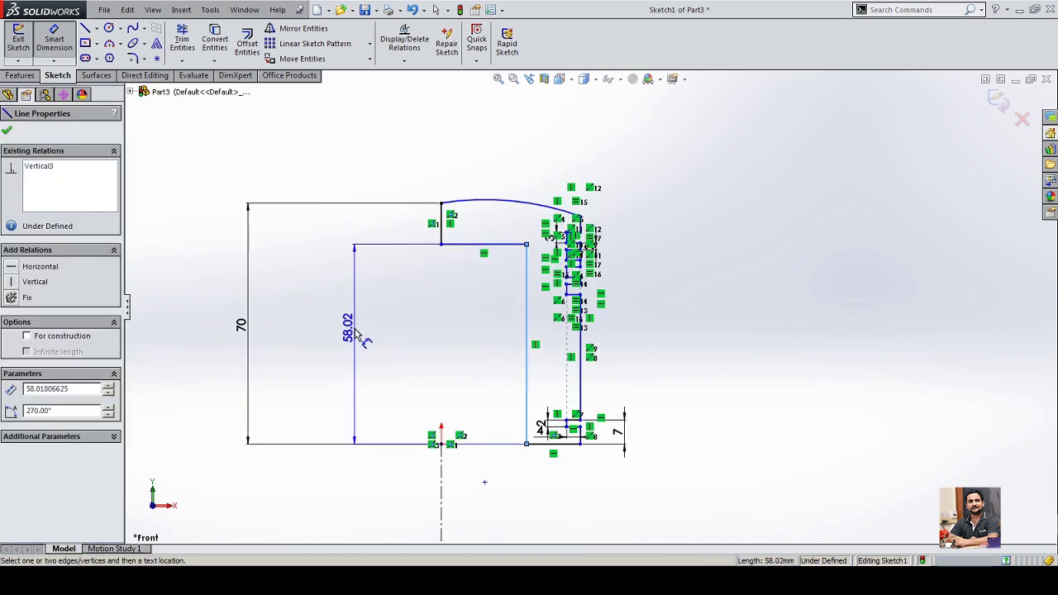
left_click(354, 331)
type("62")
key("Return")
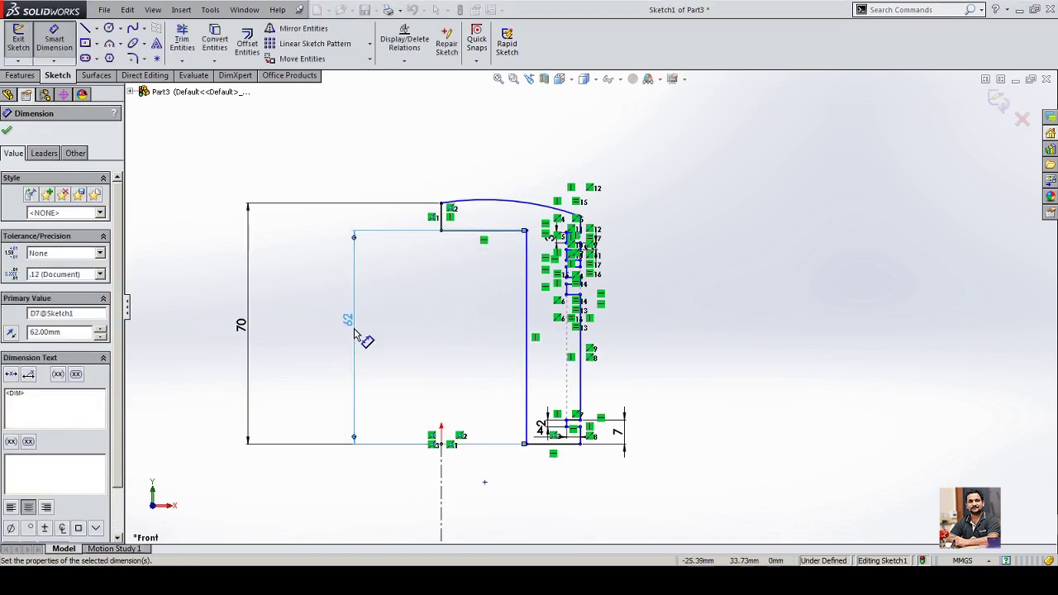
left_click(681, 244)
Dimension the vertical distance from the origin to the outer end of the crown arc as 65 mm.
scroll(591, 222, "down", 2)
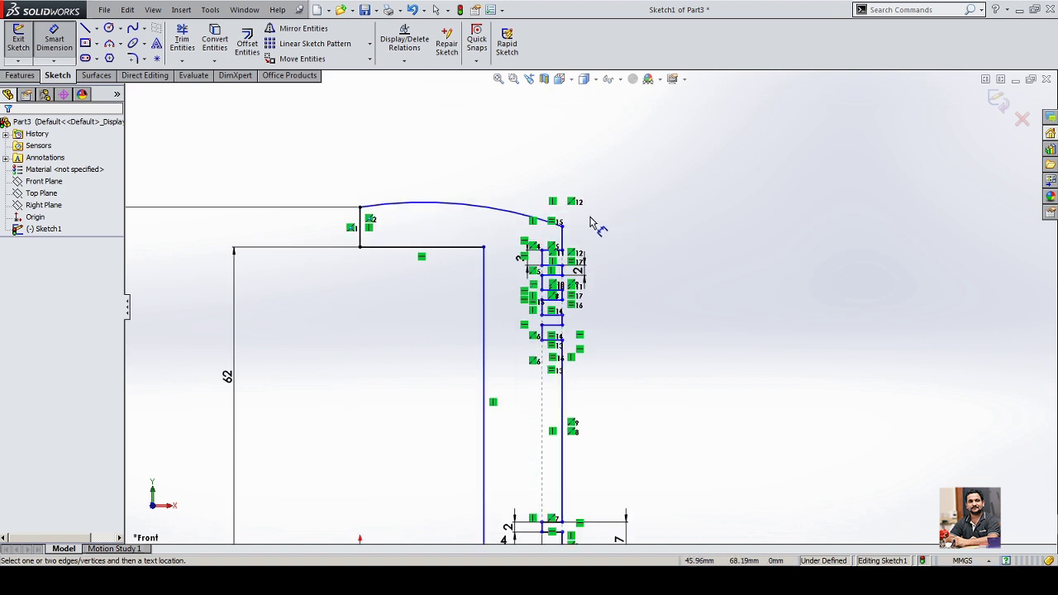
left_click(566, 231)
scroll(590, 312, "up", 2)
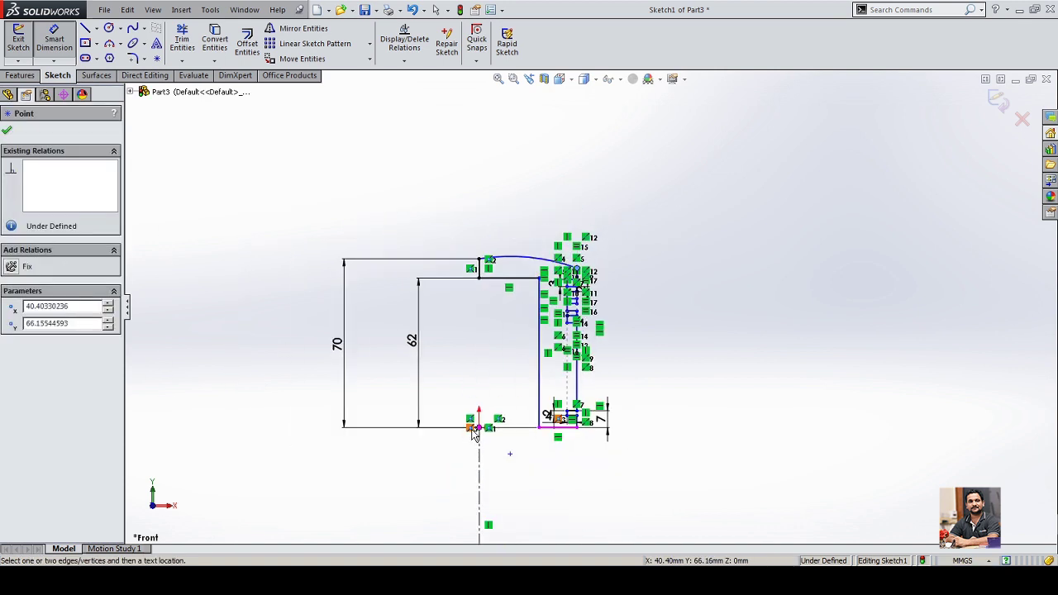
left_click(479, 430)
left_click(753, 363)
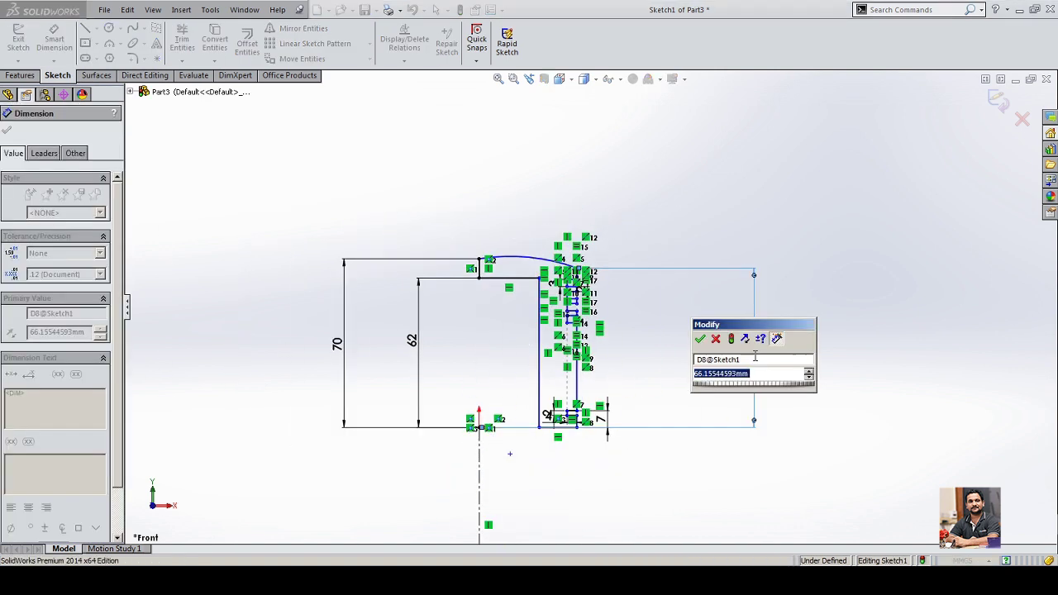
type("65")
key("Return")
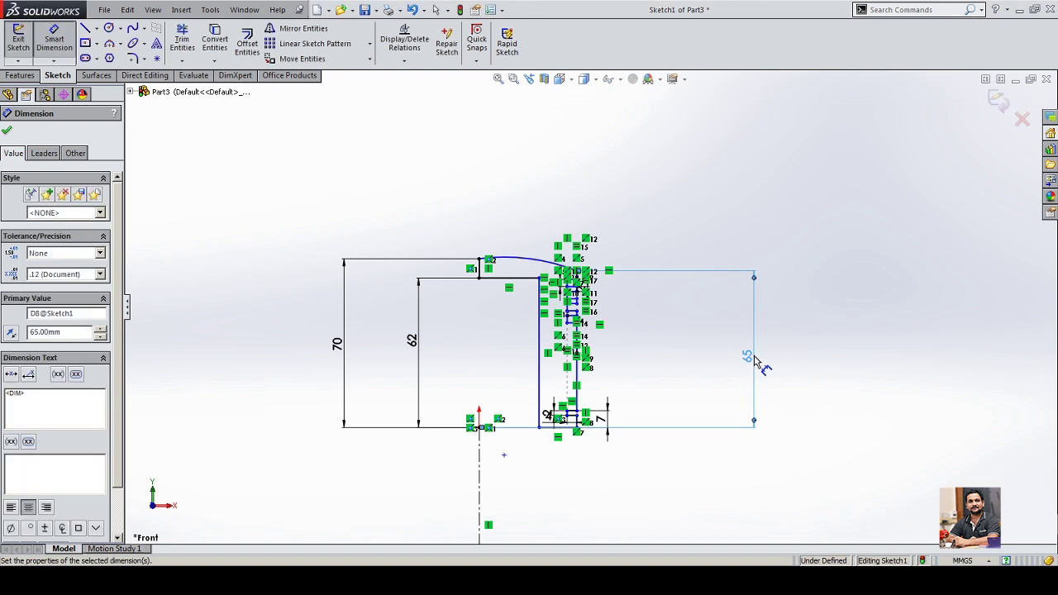
left_click(865, 351)
Check the section A-A and front view dimensions in the reference drawing in the photo viewer, and return to the SolidWorks sketch.
scroll(579, 313, "down", 5)
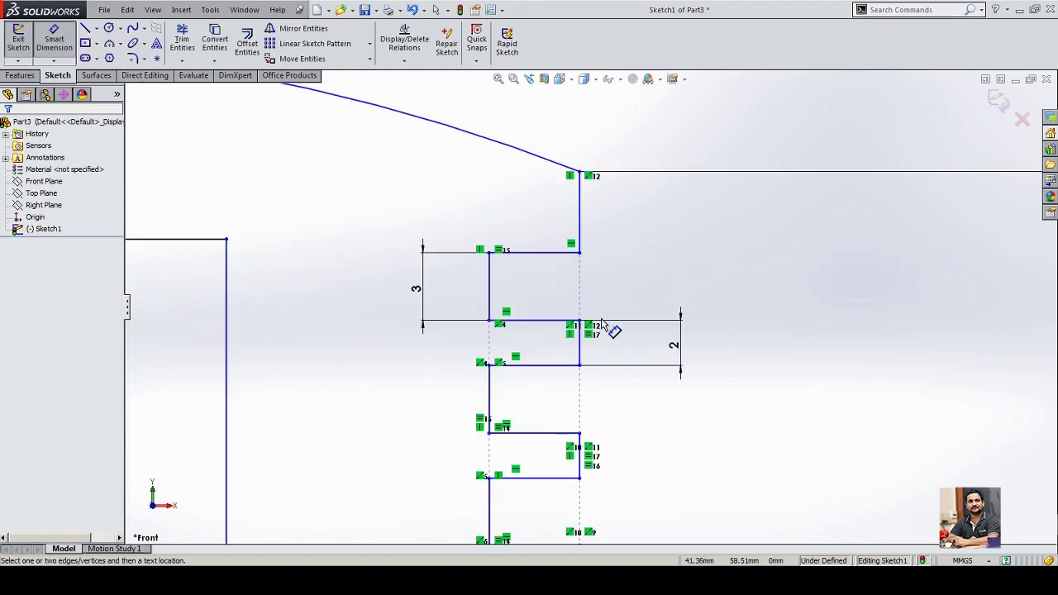
scroll(571, 173, "up", 5)
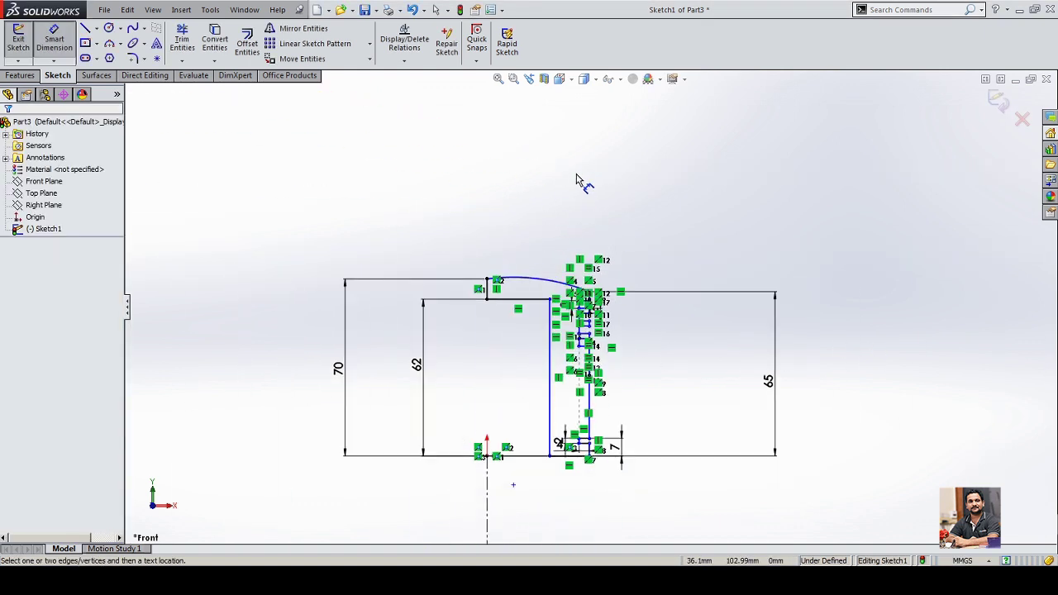
left_click(376, 581)
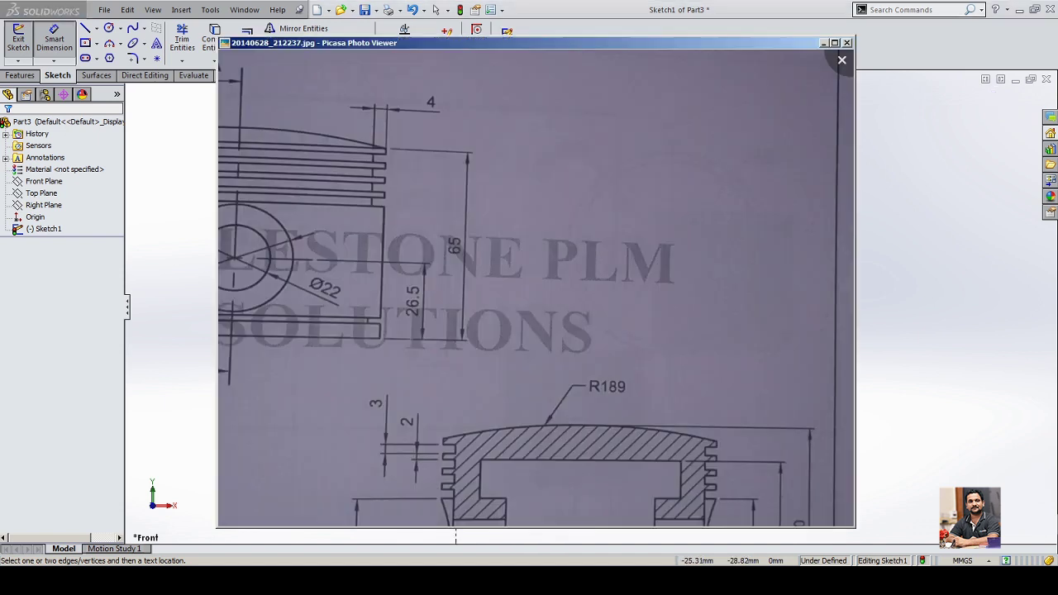
mouse_move(413, 372)
left_mouse_down()
mouse_move(558, 321)
mouse_move(625, 325)
mouse_move(578, 320)
mouse_move(465, 236)
left_mouse_up()
mouse_move(504, 447)
left_mouse_down()
mouse_move(470, 316)
mouse_move(479, 357)
left_mouse_up()
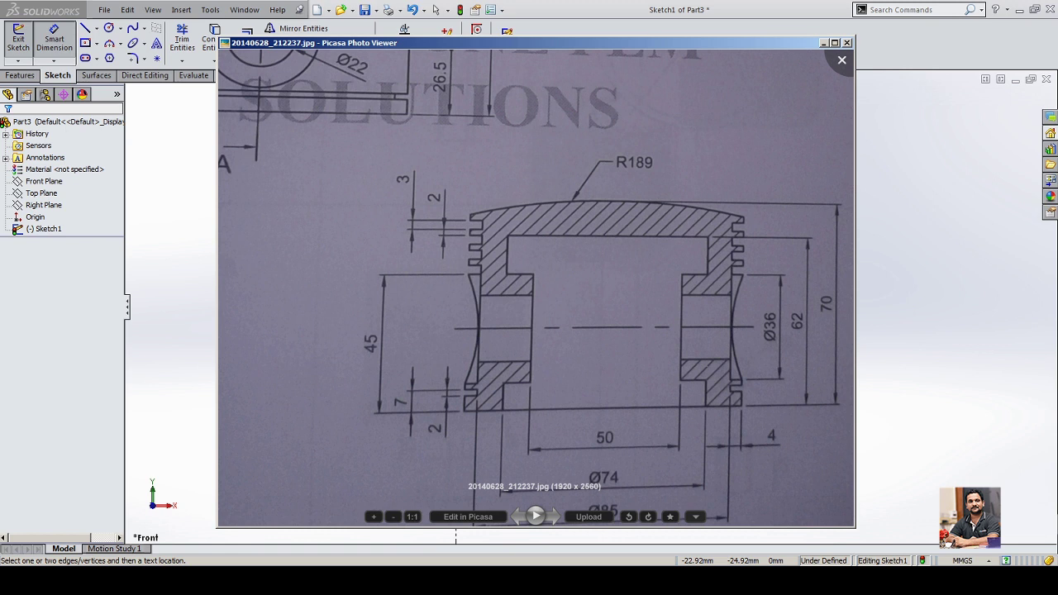
left_click_drag(496, 224, 621, 432)
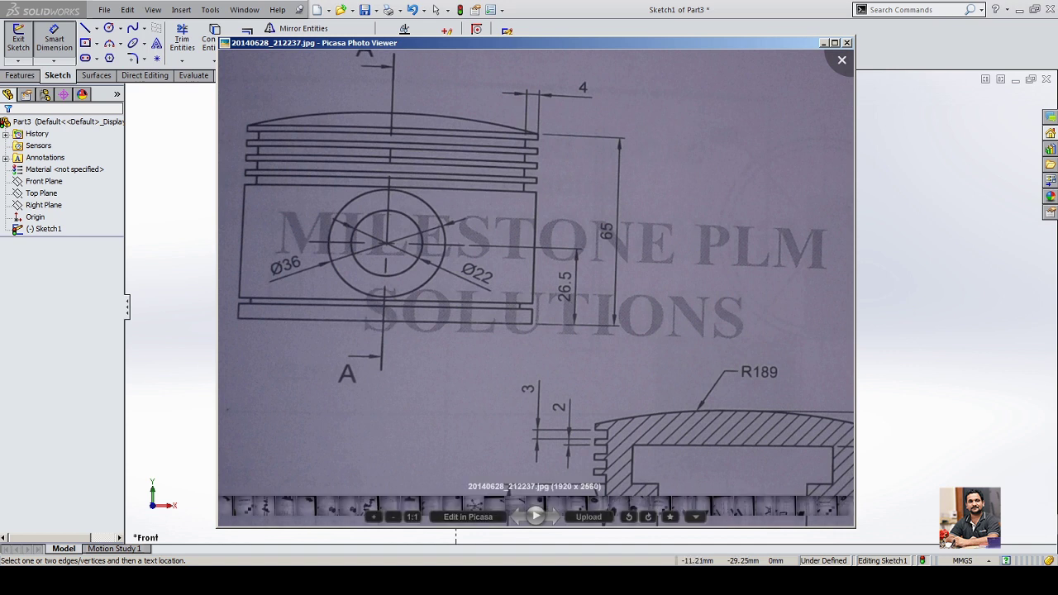
left_click(351, 580)
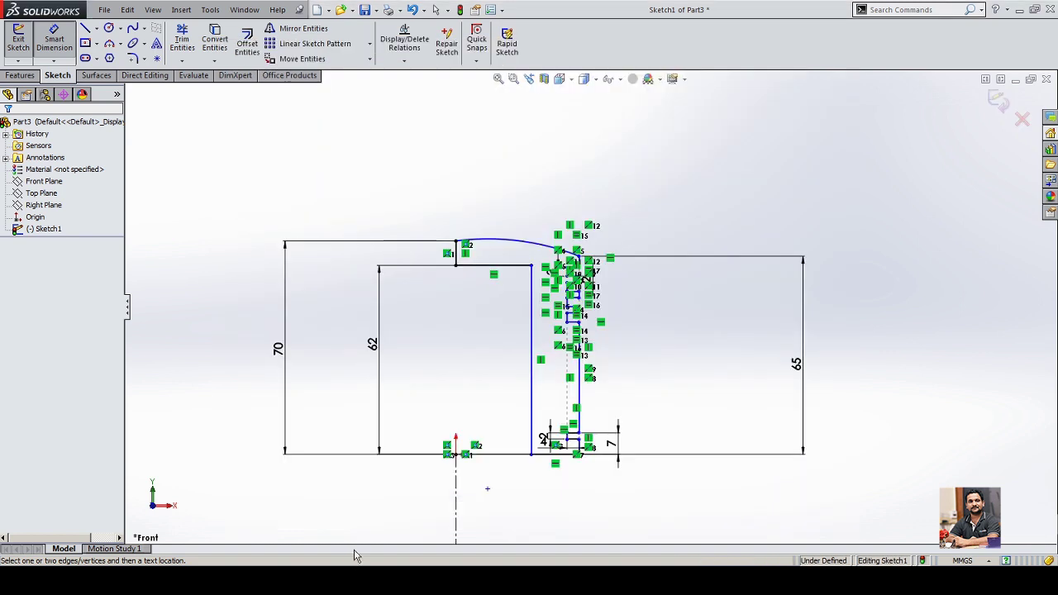
Dimension the vertical distance from the origin to the lower edge of the lowest upper ring groove as 45 mm.
scroll(596, 463, "down", 5)
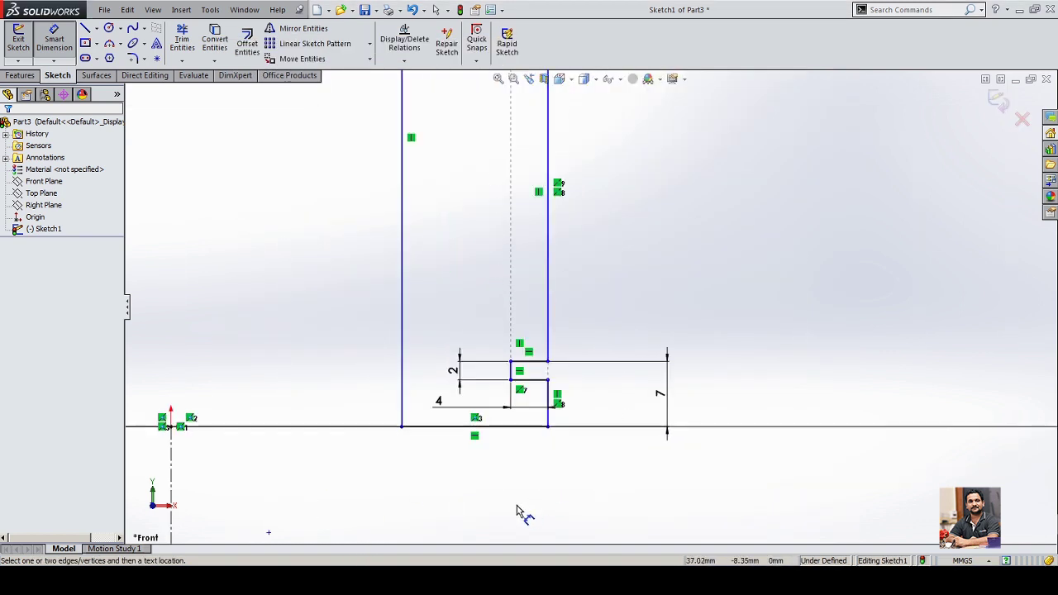
left_click(171, 425)
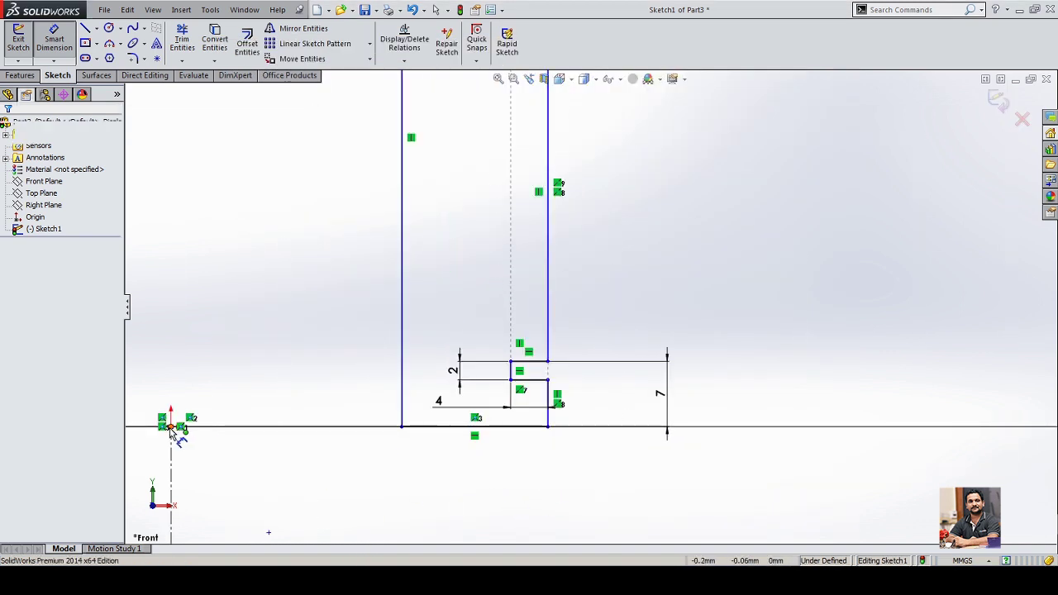
key("f")
scroll(589, 317, "up", 3)
scroll(579, 224, "down", 5)
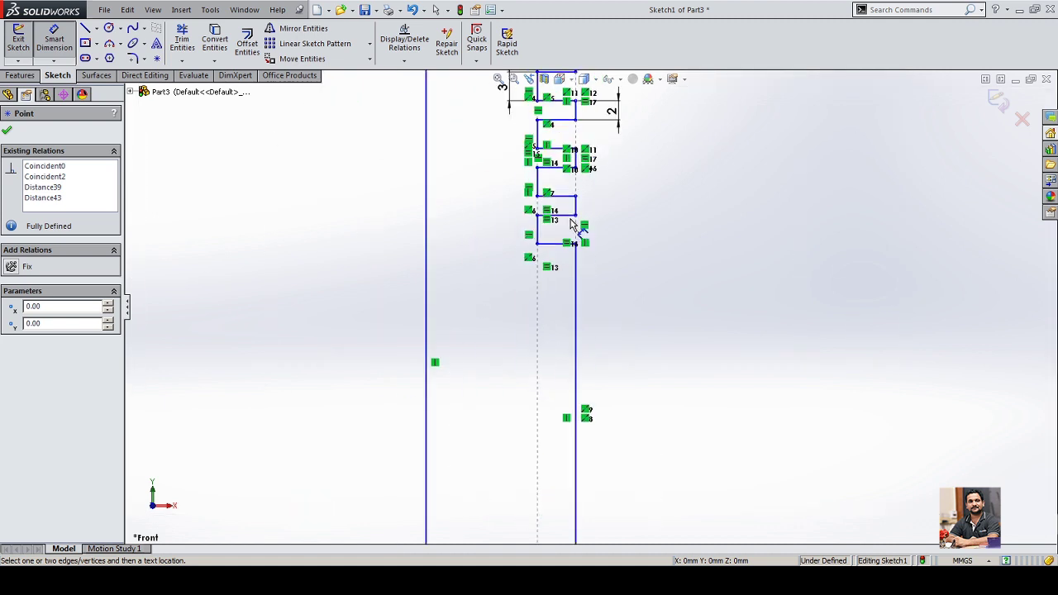
left_click(559, 246)
scroll(567, 248, "up", 3)
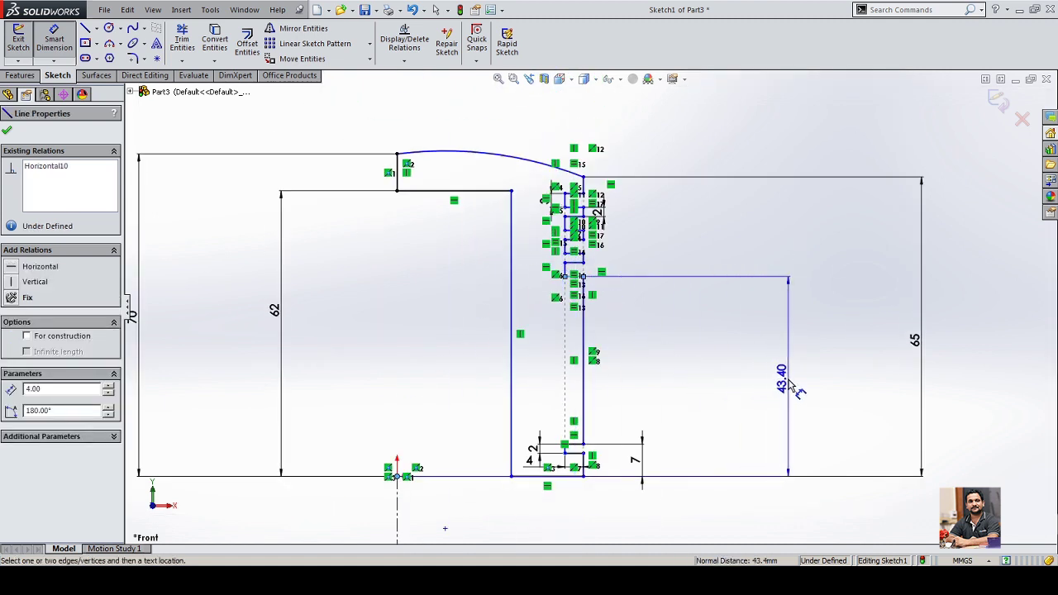
left_click(790, 384)
type("45")
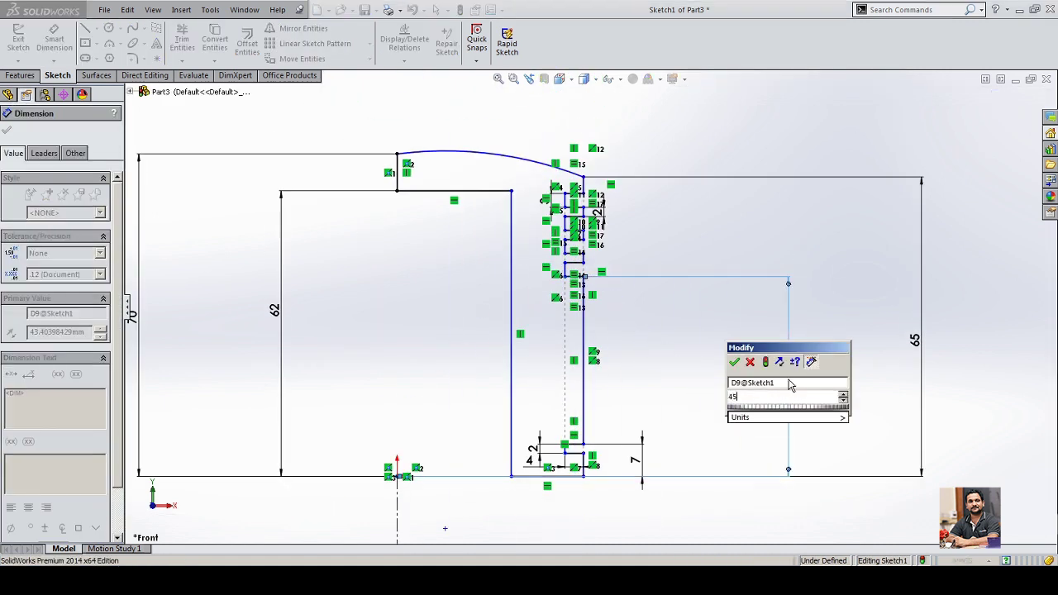
key("Return")
left_click(736, 381)
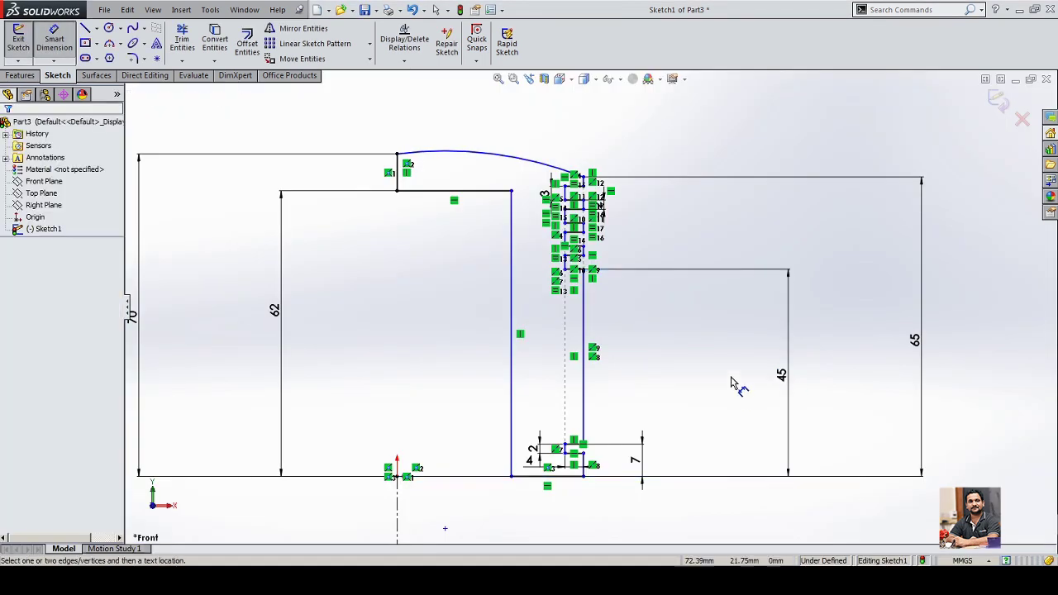
Compare the sketch's ring grooves and lower skirt groove with the front view in the reference drawing.
scroll(585, 212, "down", 1)
scroll(587, 213, "up", 3)
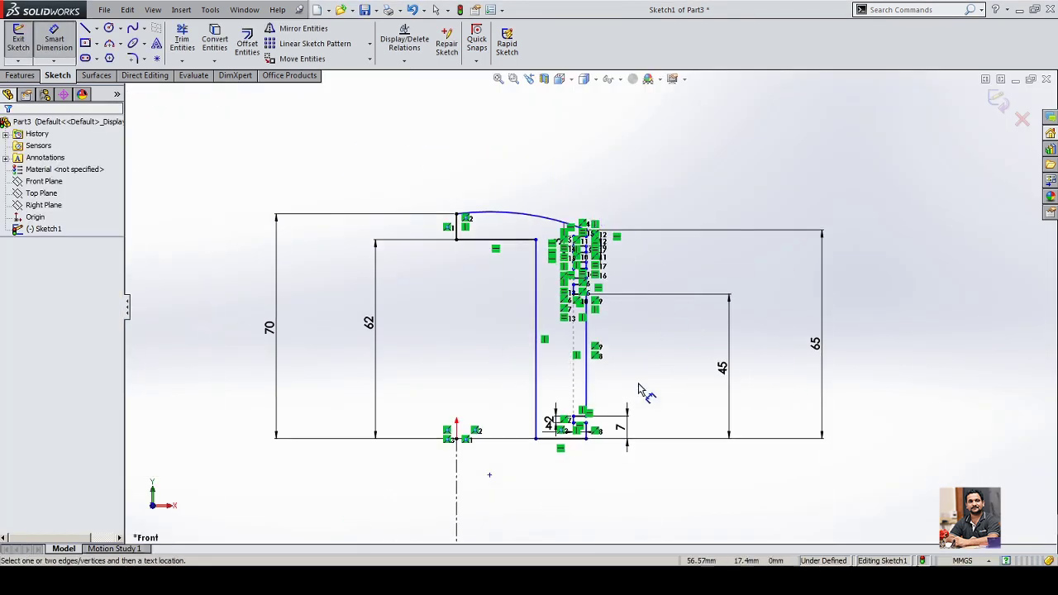
key("alt+Tab")
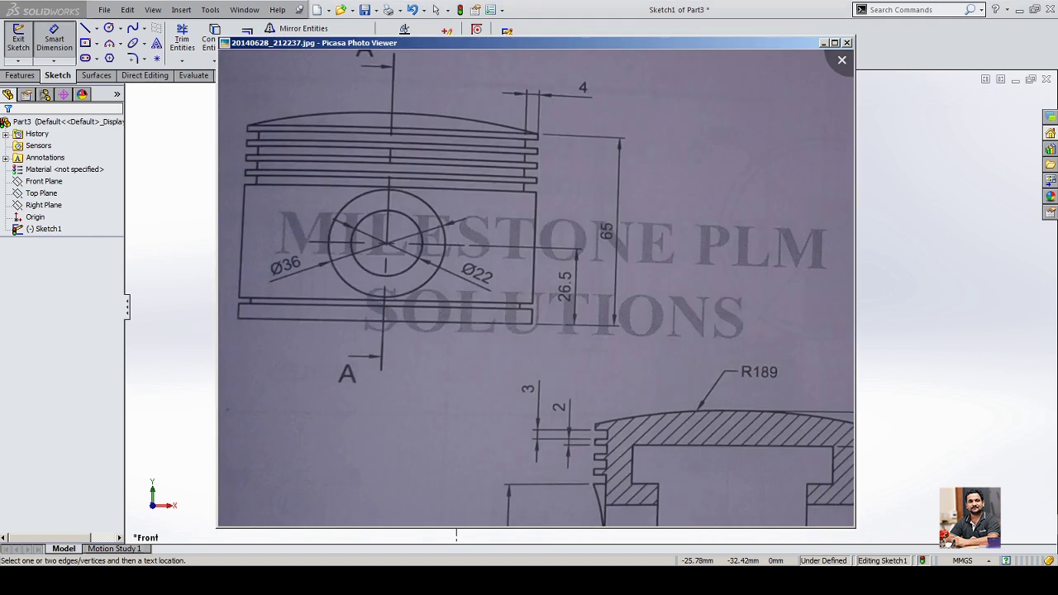
key("alt+Tab")
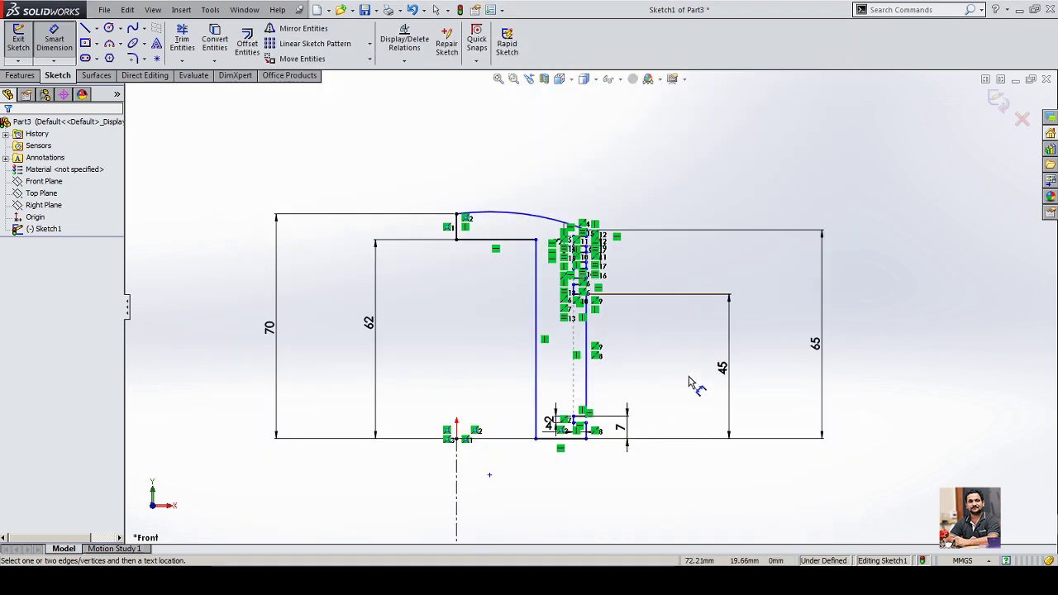
scroll(606, 346, "down", 5)
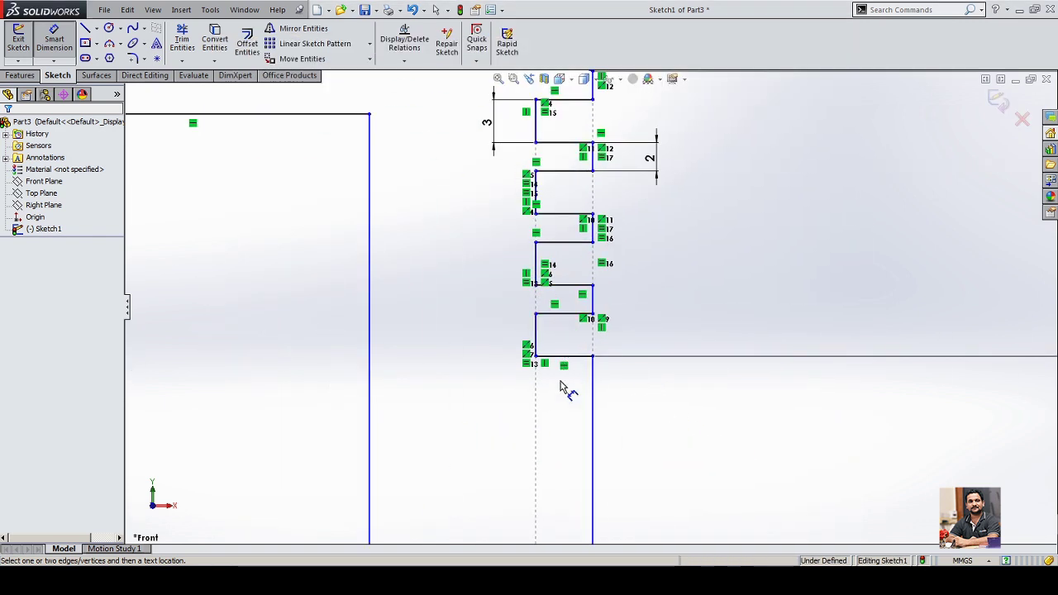
scroll(558, 401, "up", 3)
scroll(577, 223, "down", 4)
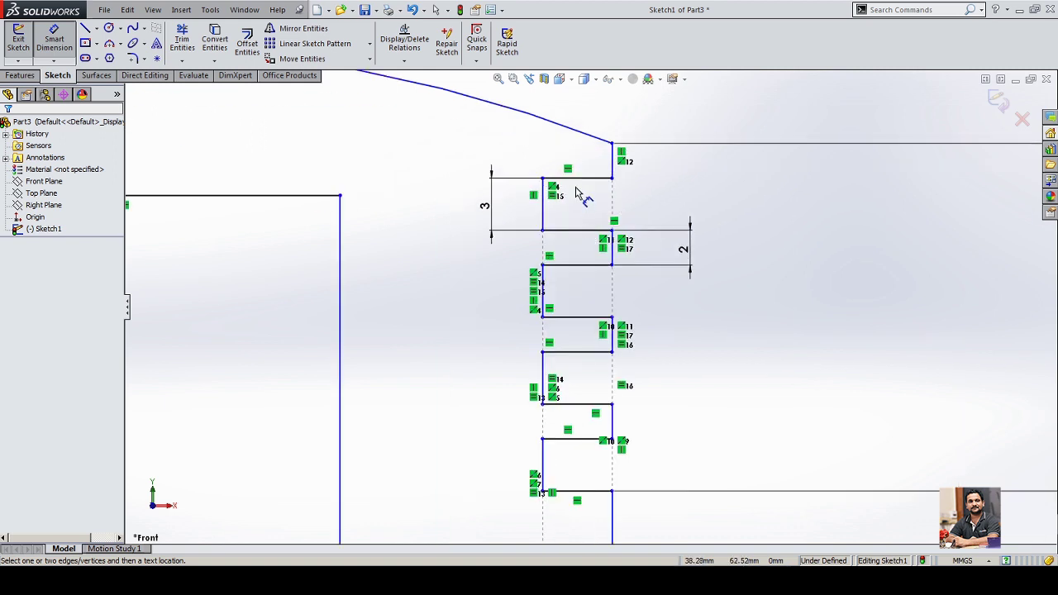
scroll(582, 178, "up", 5)
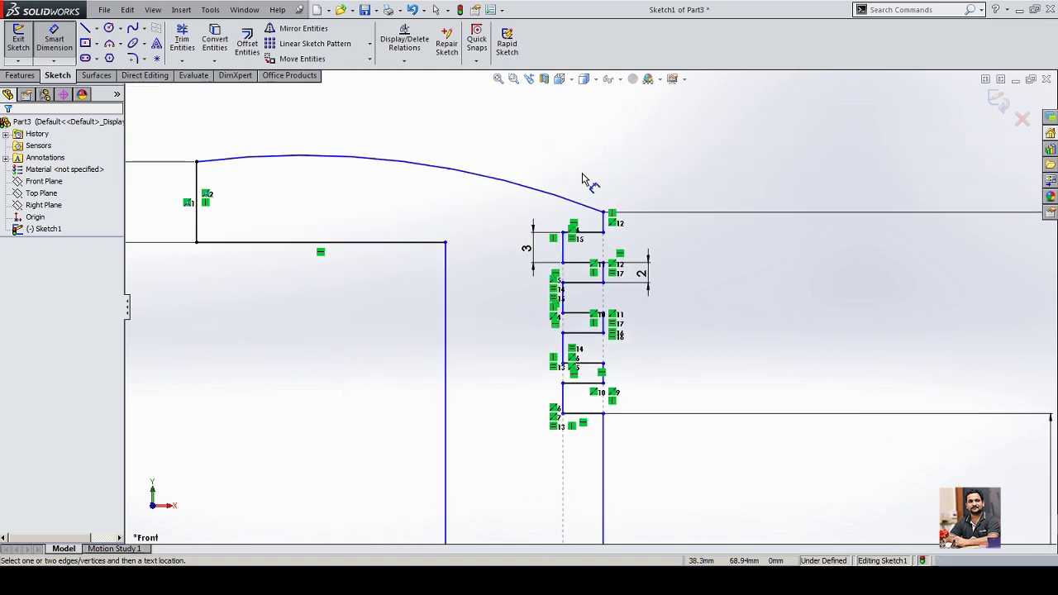
scroll(589, 294, "up", 2)
scroll(579, 463, "down", 5)
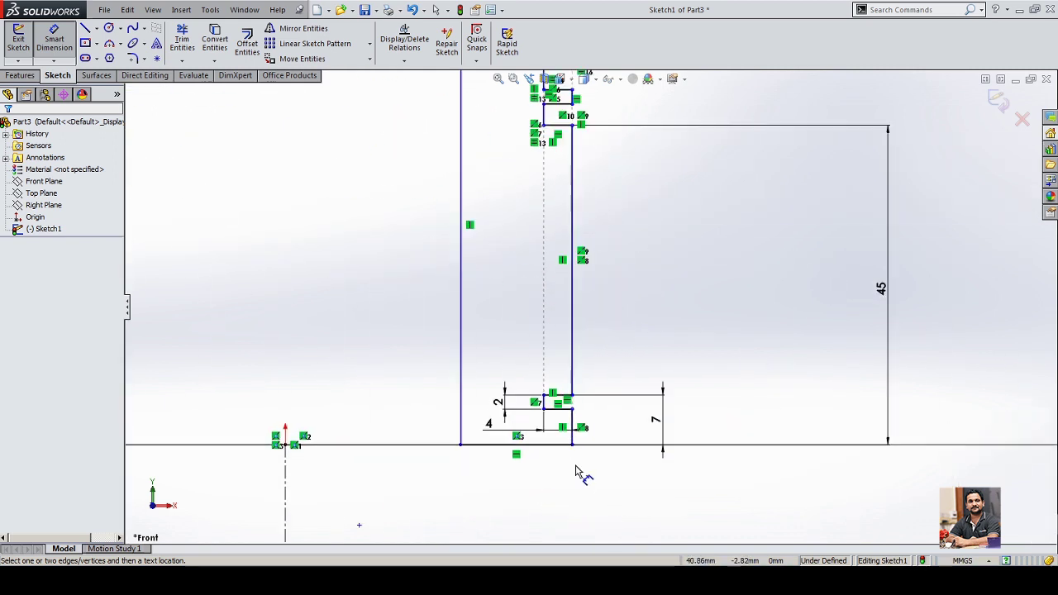
scroll(583, 454, "up", 4)
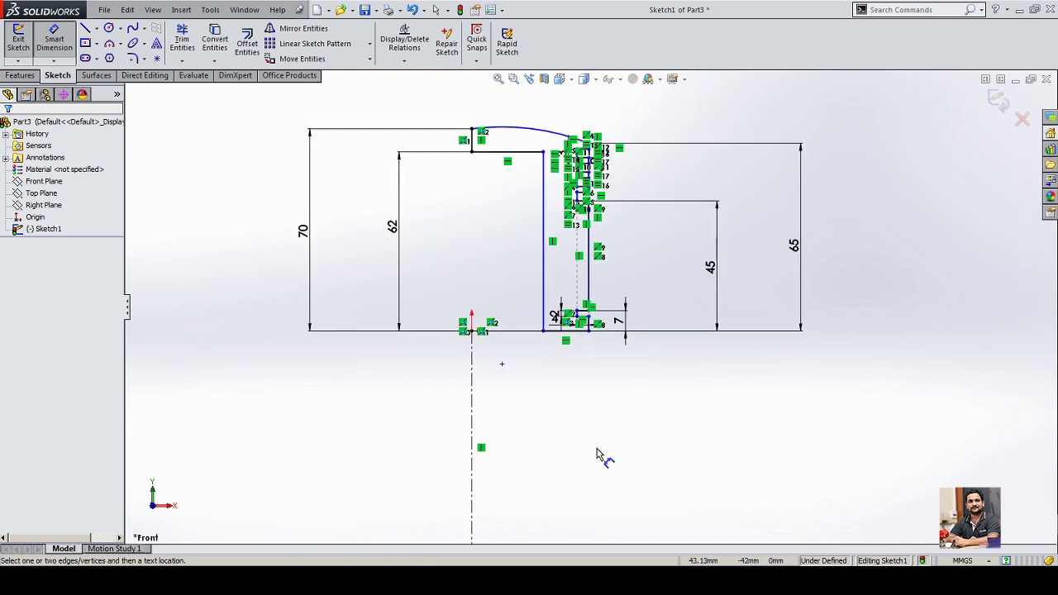
scroll(562, 201, "down", 2)
scroll(561, 201, "down", 2)
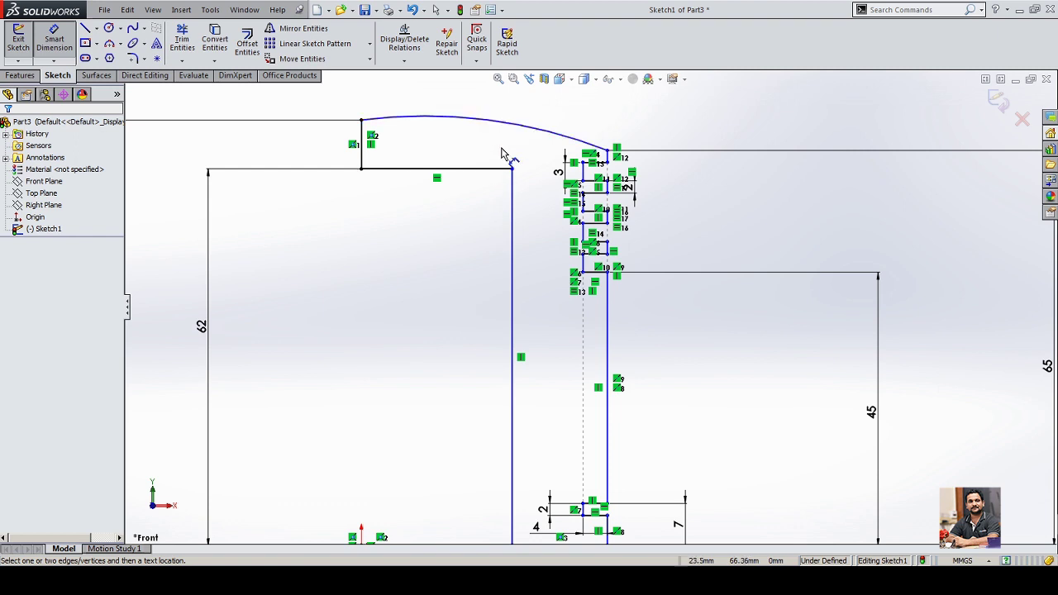
Examine the section A-A diameters in the reference drawing in the photo viewer, and return to the SolidWorks sketch.
key("alt+Tab")
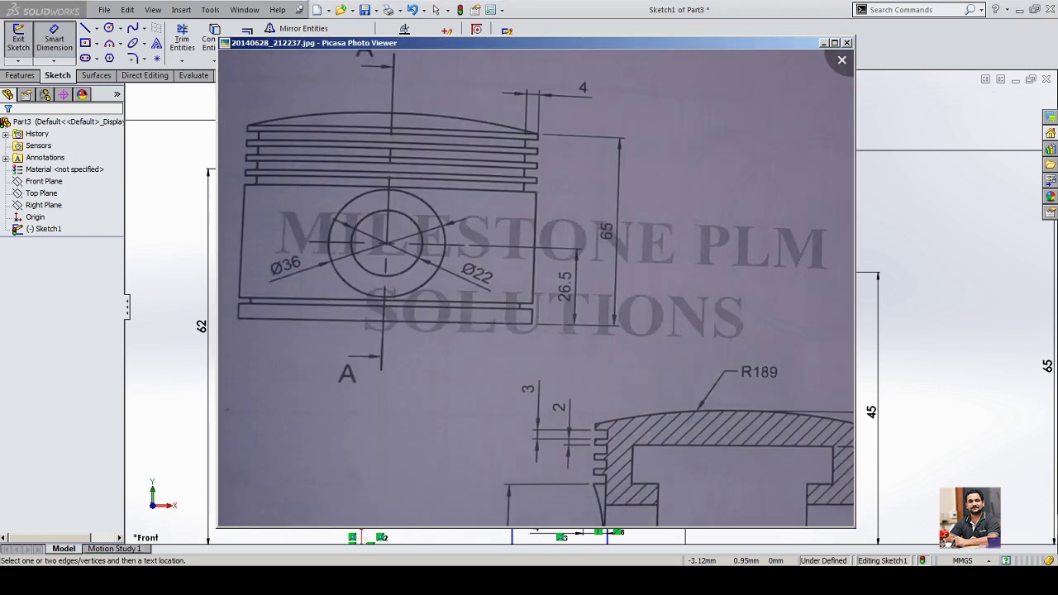
left_click_drag(571, 364, 464, 177)
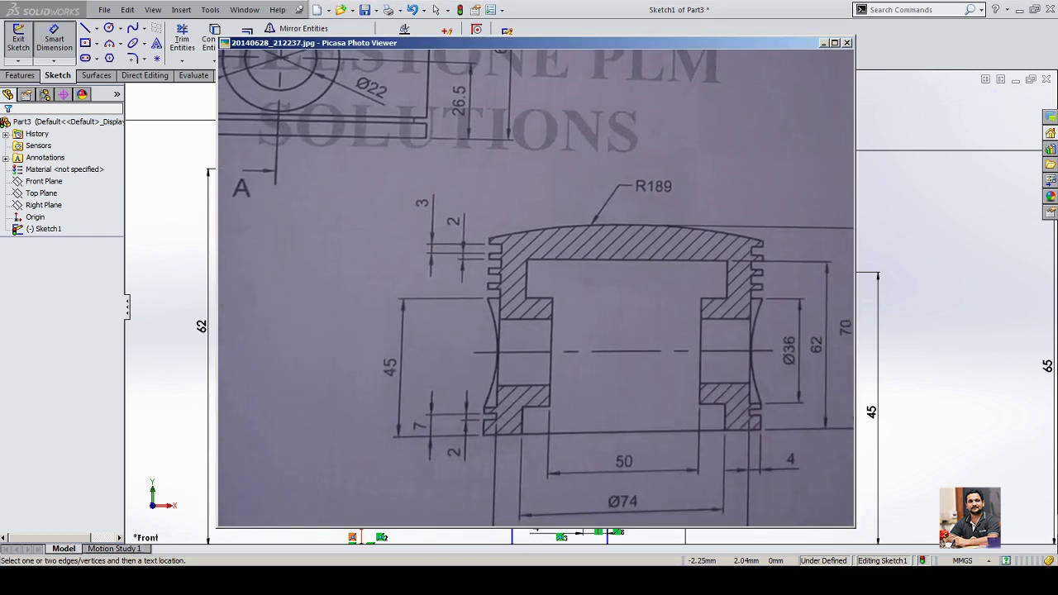
left_click_drag(578, 364, 496, 267)
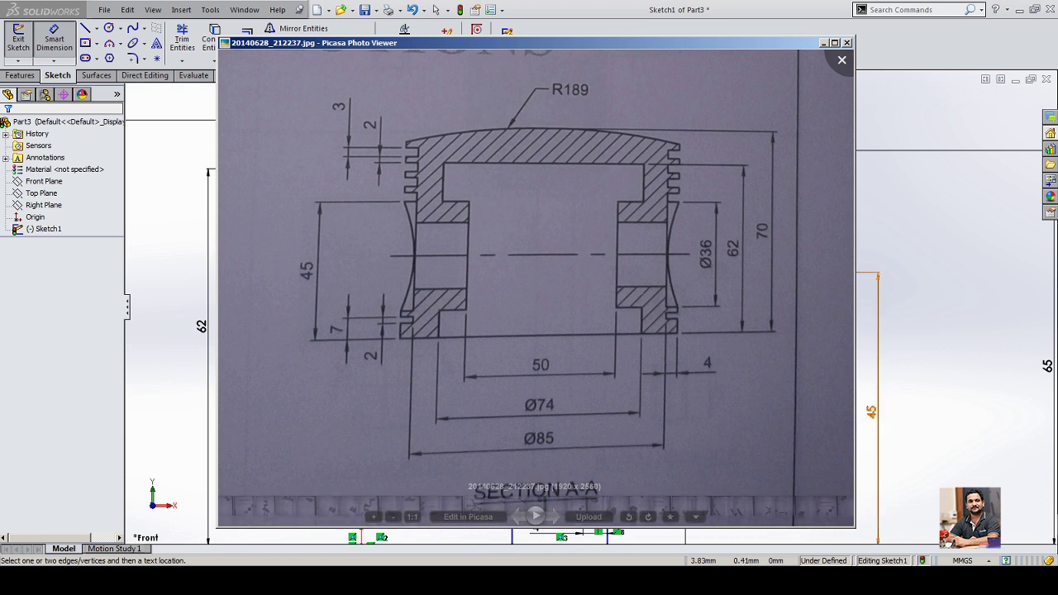
key("Escape")
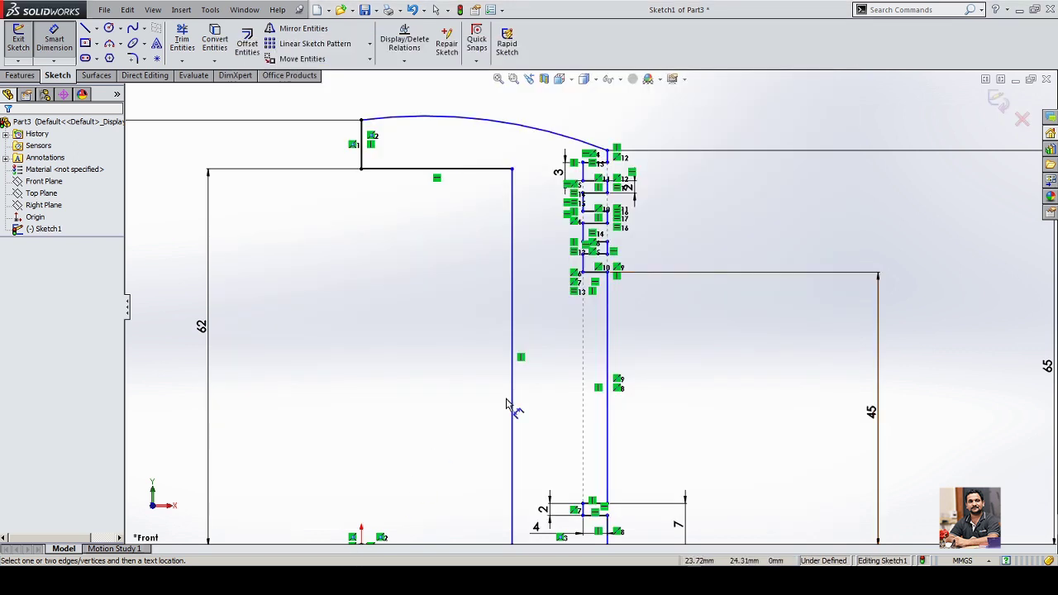
Dimension the inner cavity wall line as a 74 mm diameter about the vertical centerline.
scroll(593, 304, "down", 3)
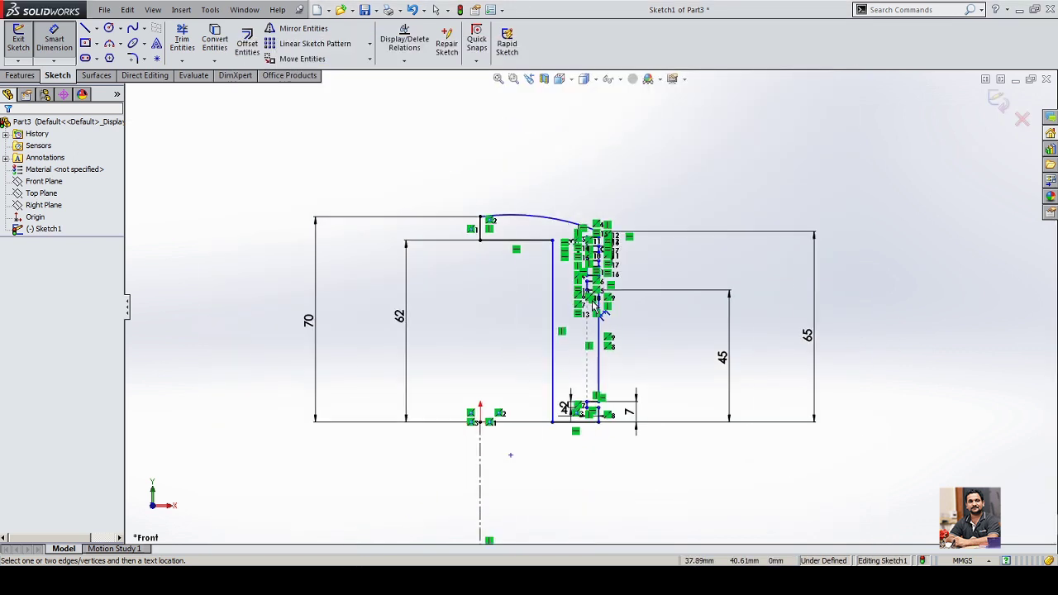
left_click(553, 395)
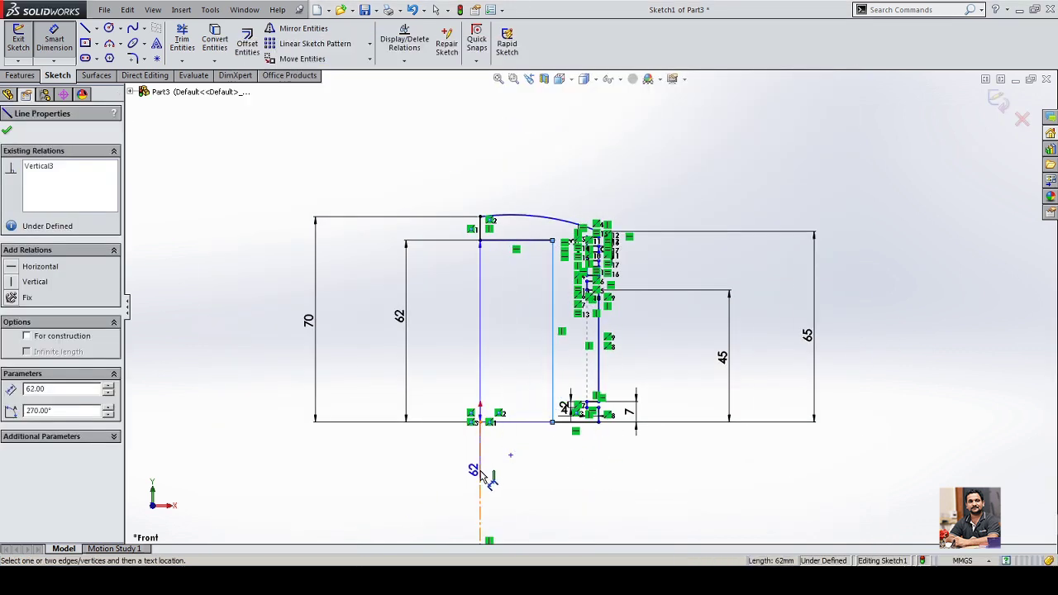
left_click(480, 465)
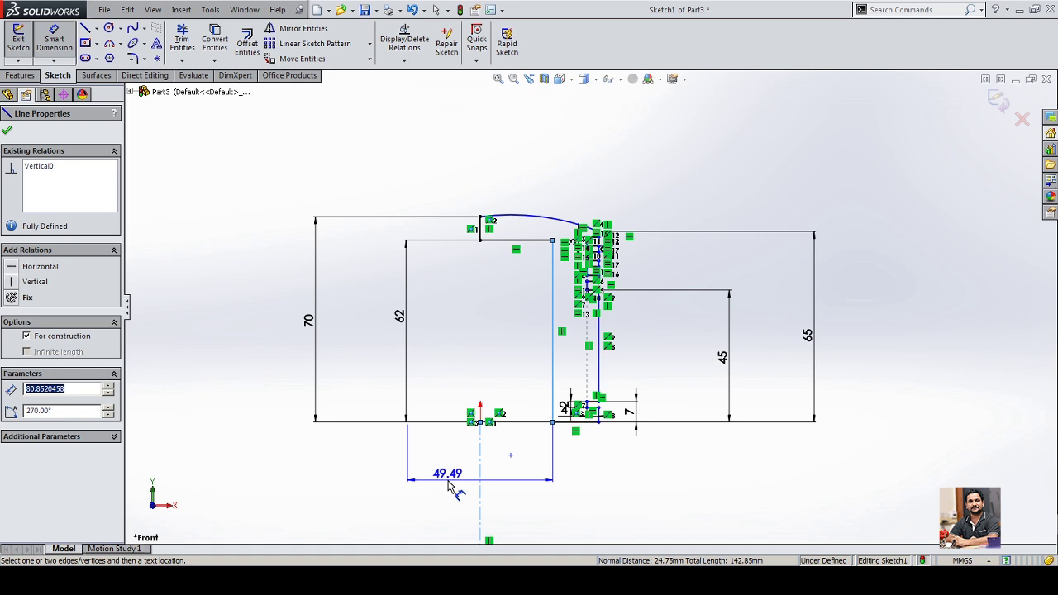
left_click(447, 488)
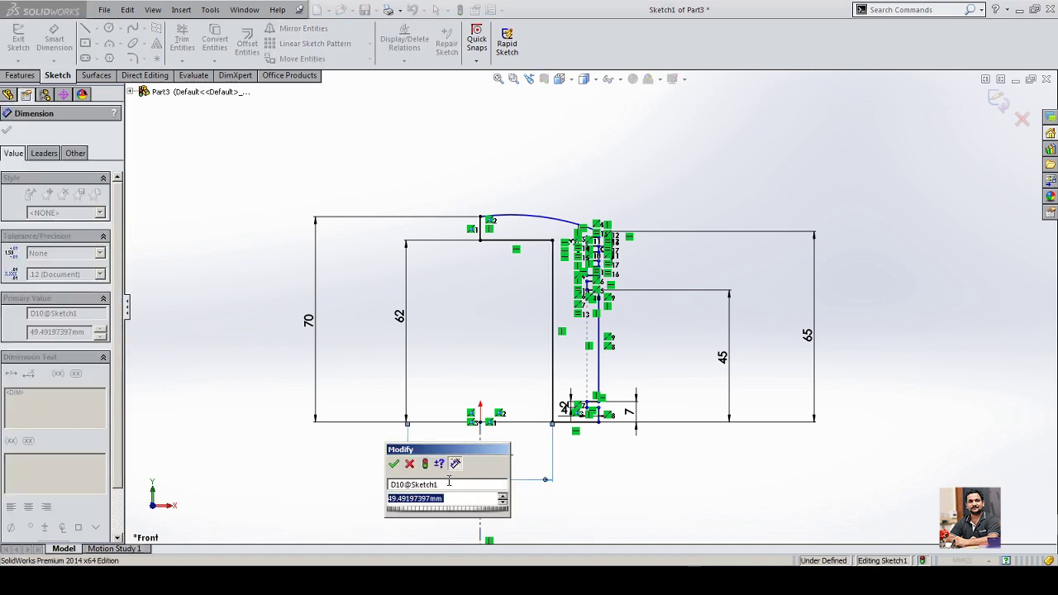
type("74")
key("Return")
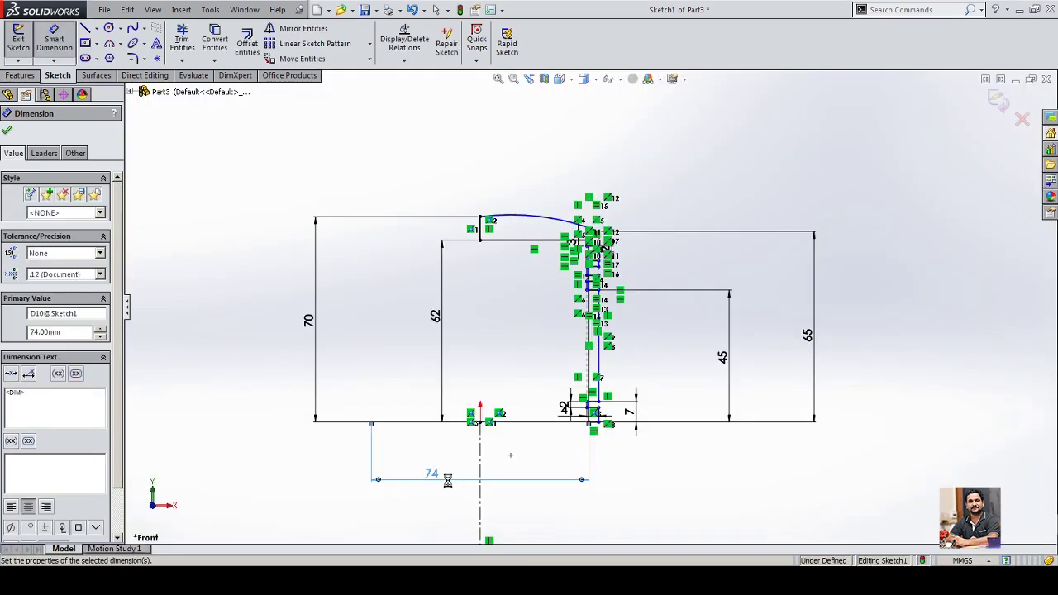
Dimension the inner vertical line of the lower skirt groove as an 85 mm diameter about the centerline.
scroll(589, 413, "down", 8)
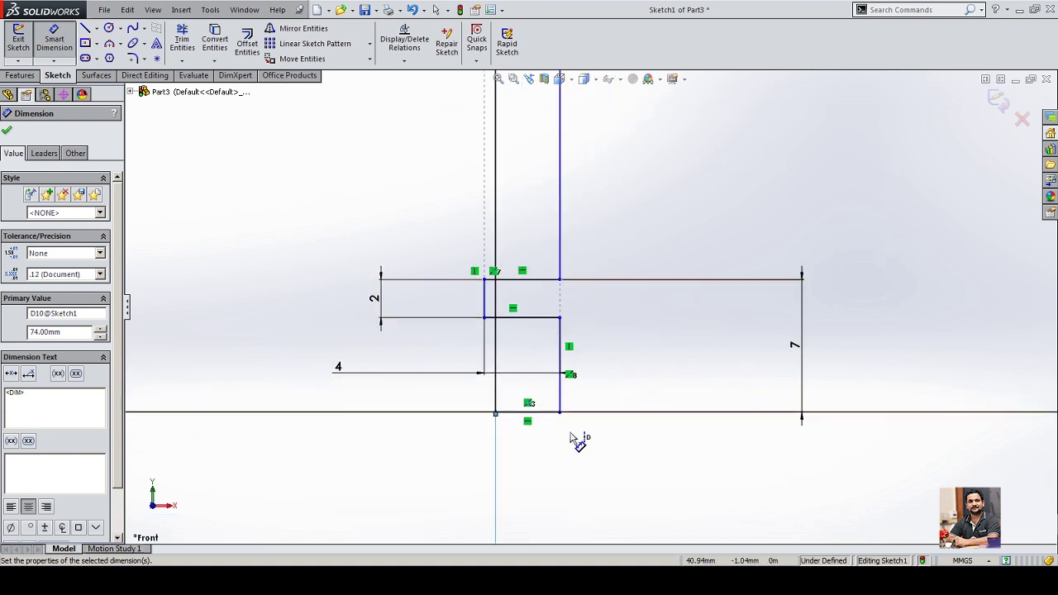
left_click(484, 306)
scroll(487, 298, "up", 5)
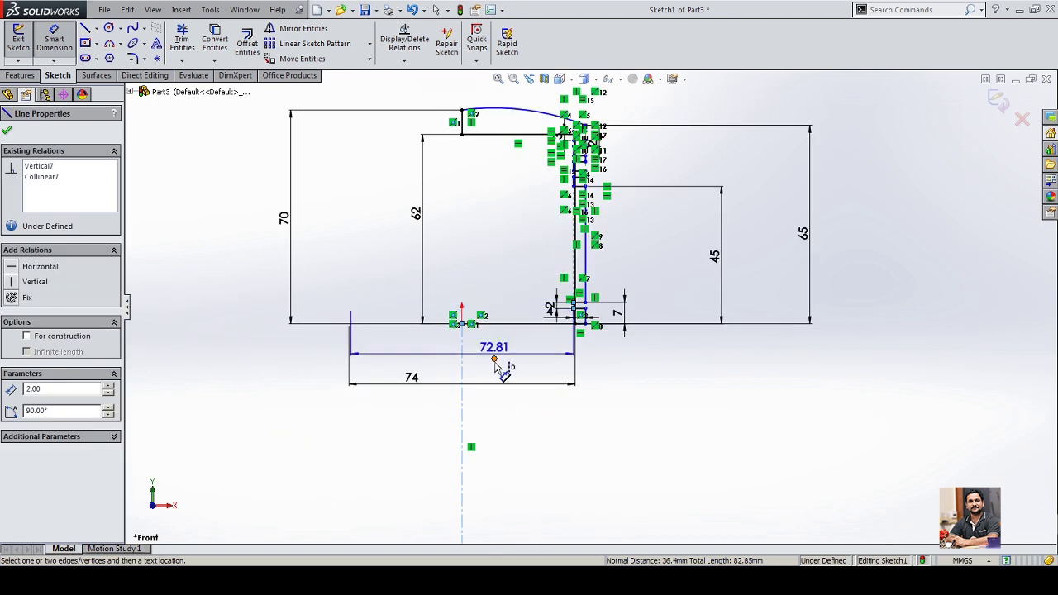
left_click(502, 478)
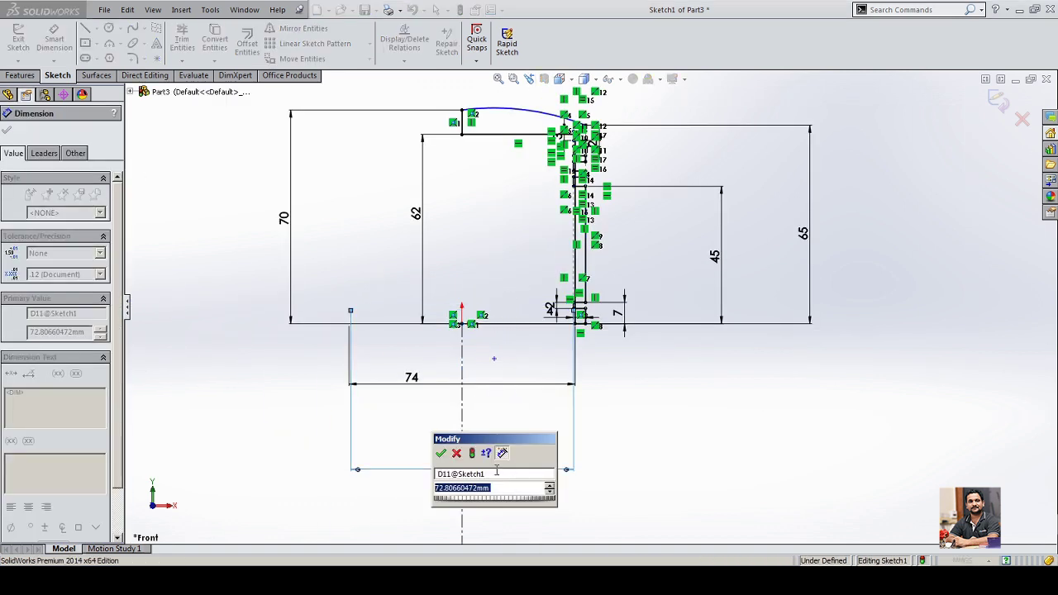
type("85")
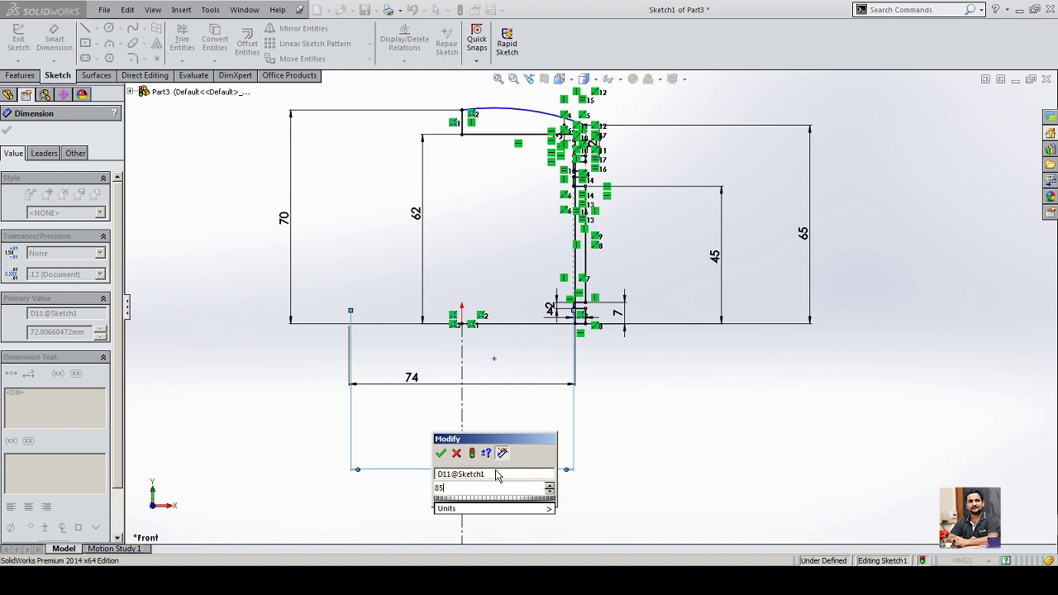
key("Return")
left_click(631, 445)
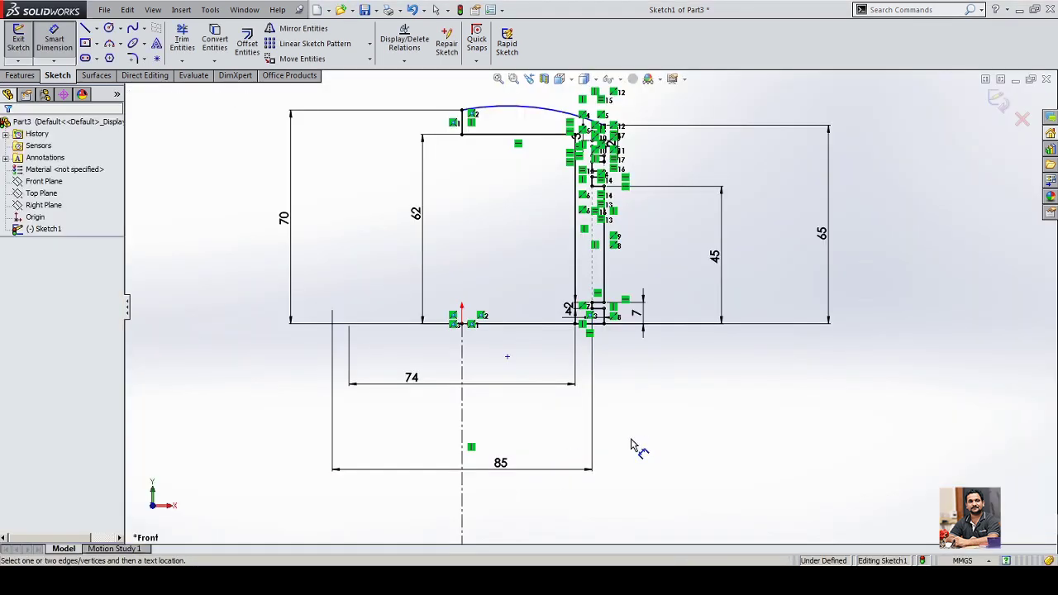
Check section A-A of the reference drawing for the remaining dimensions, and return to the SolidWorks sketch.
key("alt+Tab")
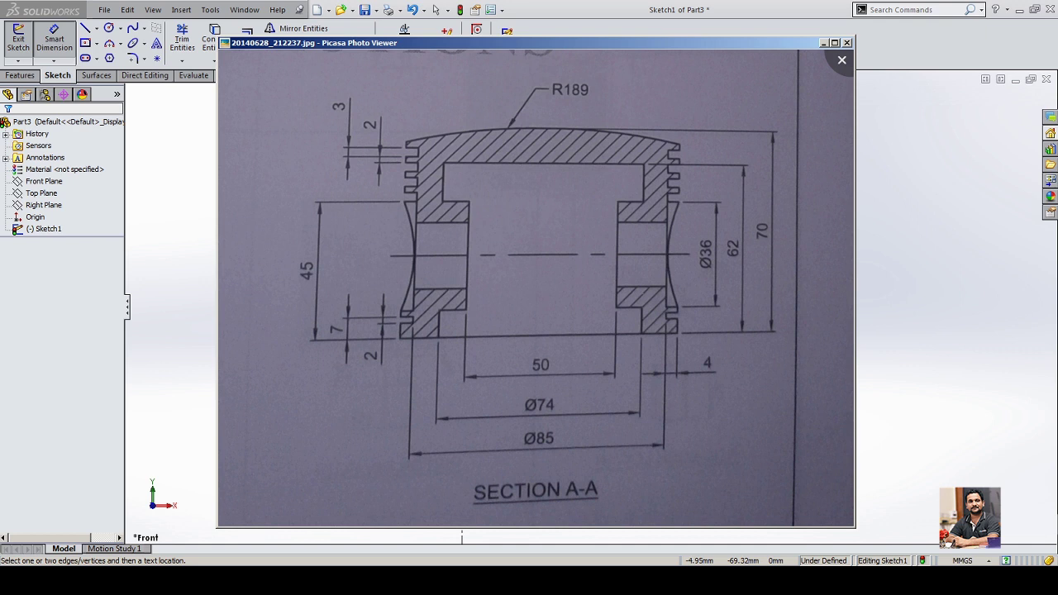
key("alt+Tab")
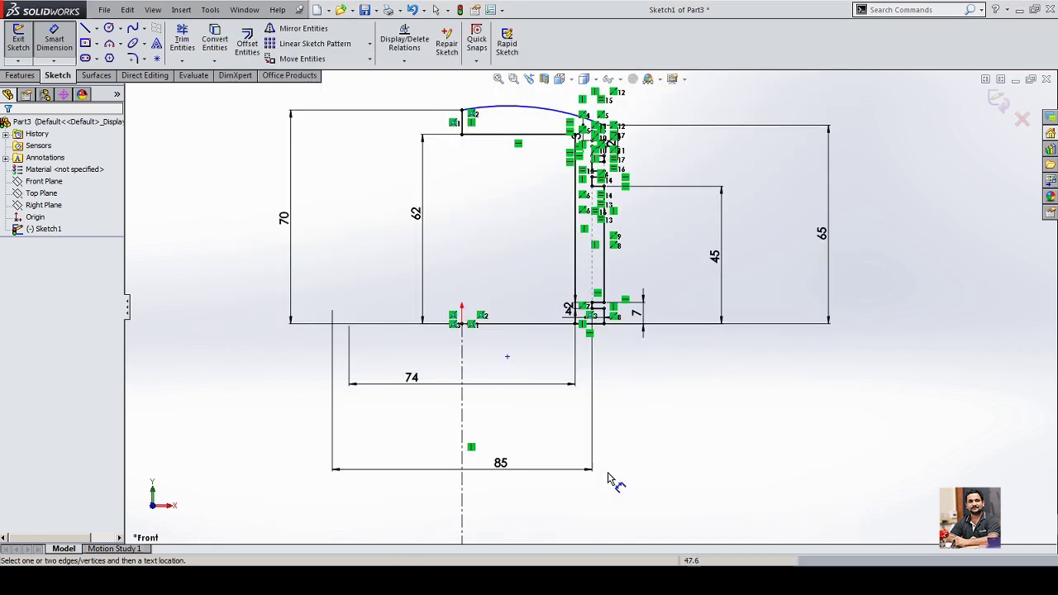
key("alt+Tab")
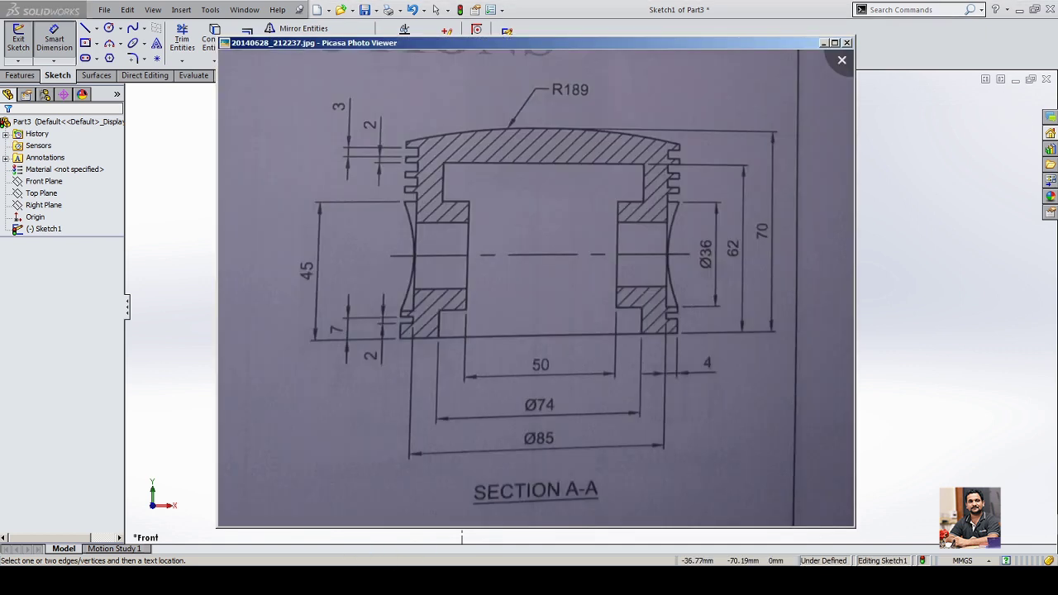
key("alt+Tab")
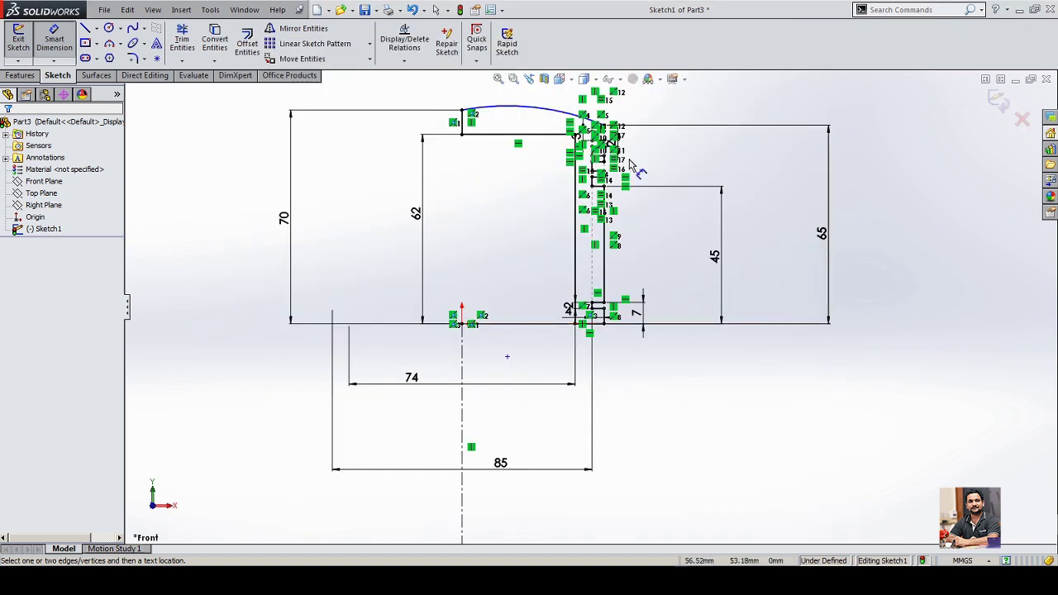
Dimension the crown arc at the top of the profile with a 189 mm radius and exit the sketch.
scroll(570, 242, "up", 4)
scroll(554, 172, "down", 2)
scroll(570, 245, "down", 3)
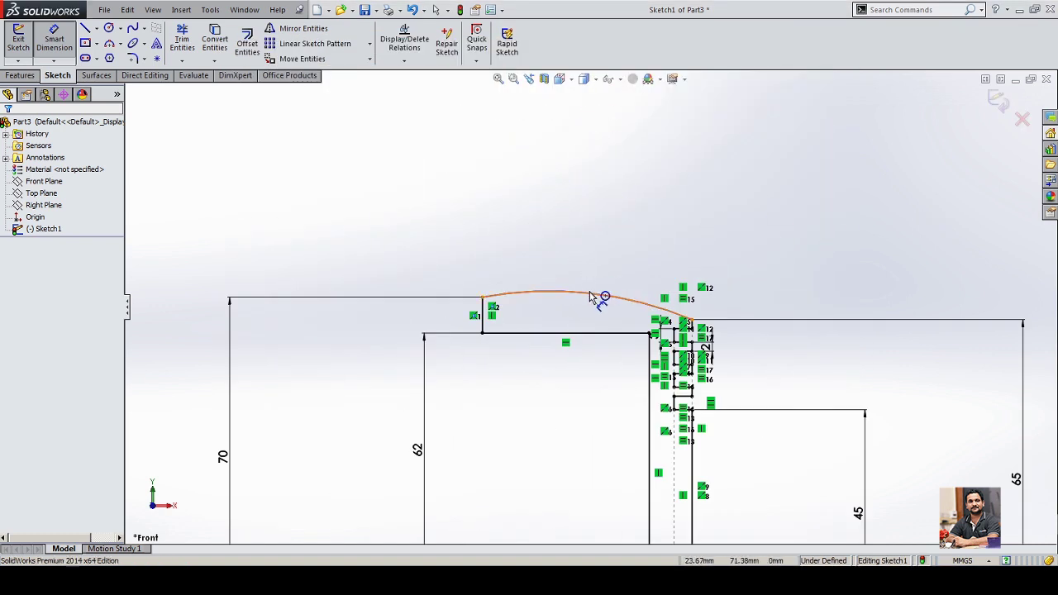
left_click(602, 295)
left_click(648, 222)
type("189")
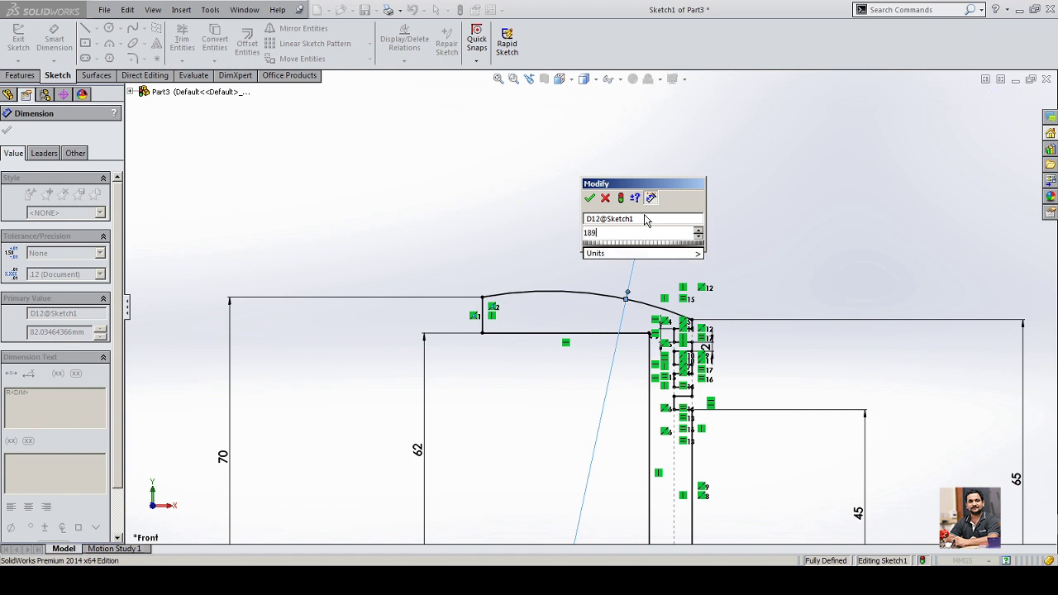
key("Return")
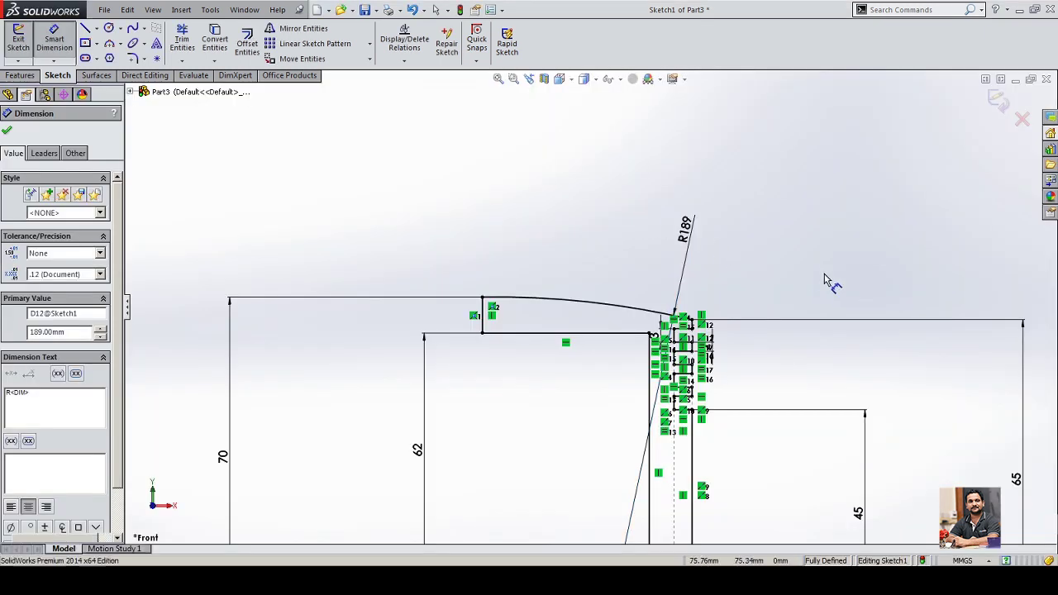
scroll(709, 348, "down", 1)
scroll(588, 257, "up", 5)
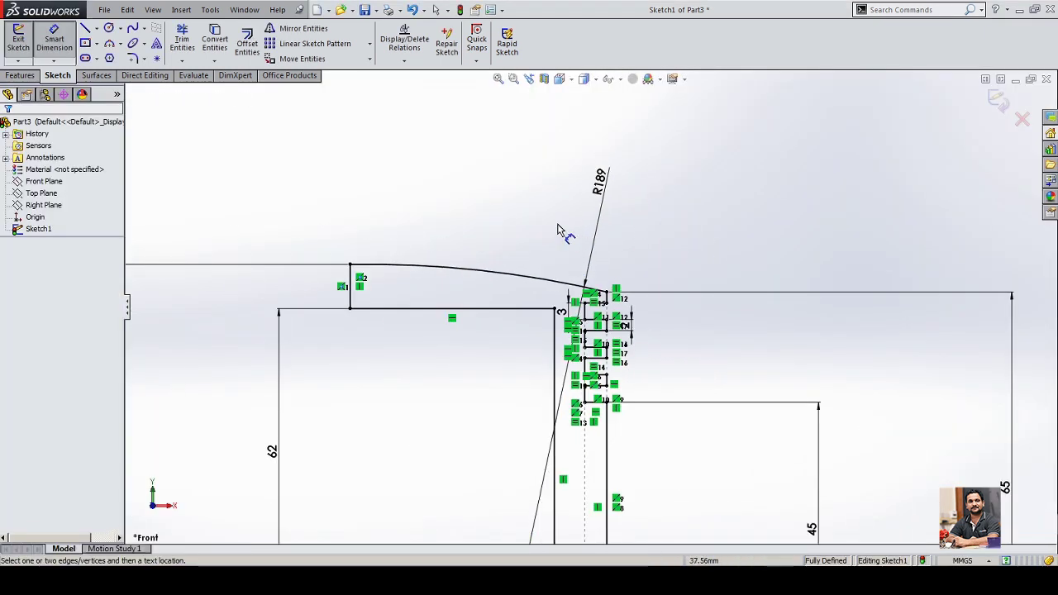
scroll(597, 449, "down", 2)
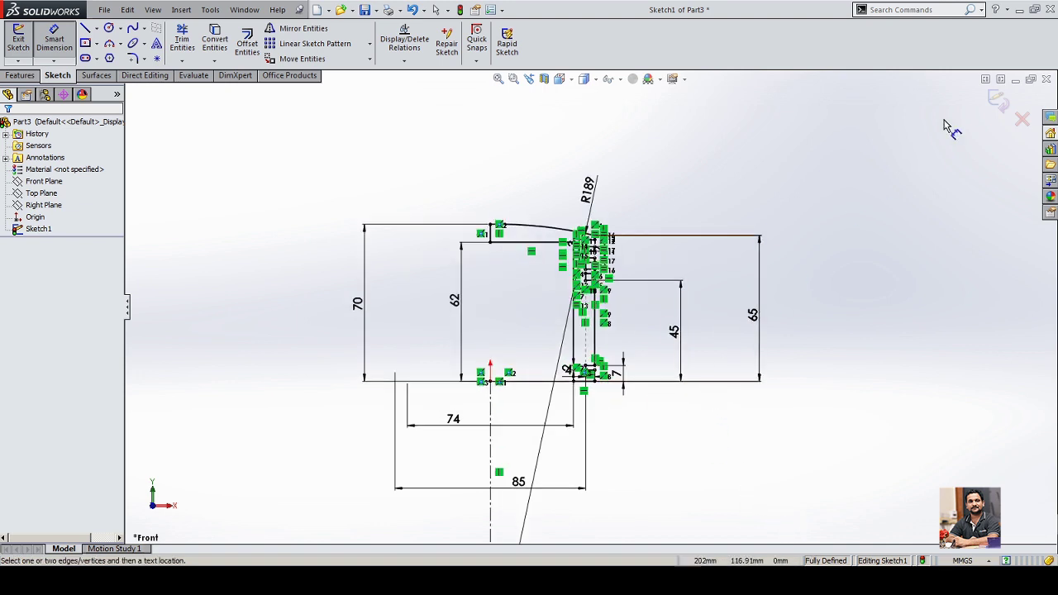
left_click(997, 101)
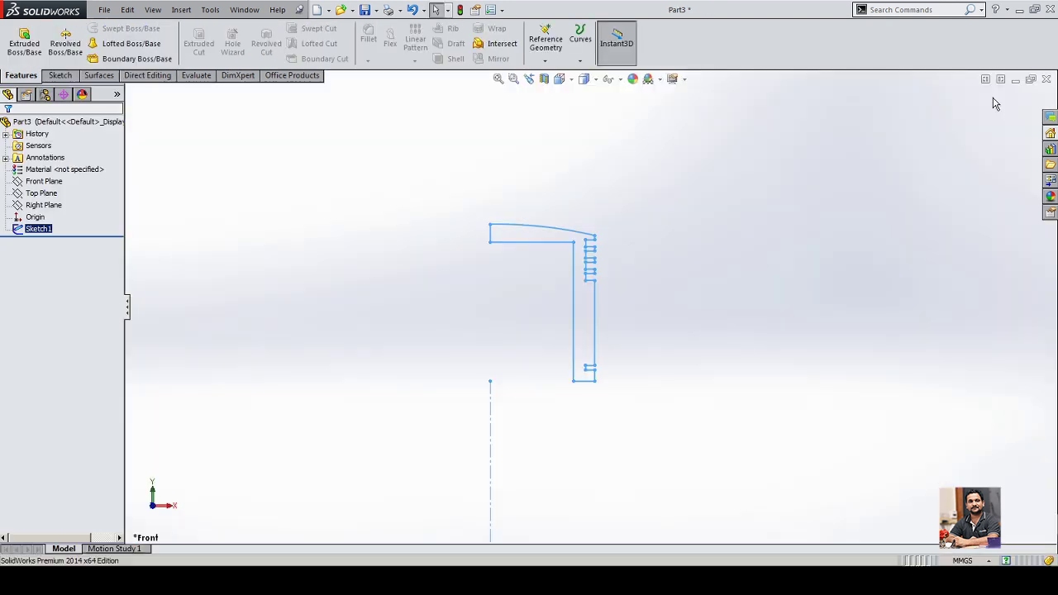
Revolve the half-section profile 360 degrees about the vertical centerline and show the solid in isometric view.
left_click(760, 271)
mouse_move(616, 331)
middle_mouse_down()
mouse_move(576, 373)
mouse_move(599, 382)
mouse_move(588, 281)
mouse_move(602, 252)
mouse_move(480, 224)
mouse_move(451, 332)
middle_mouse_up()
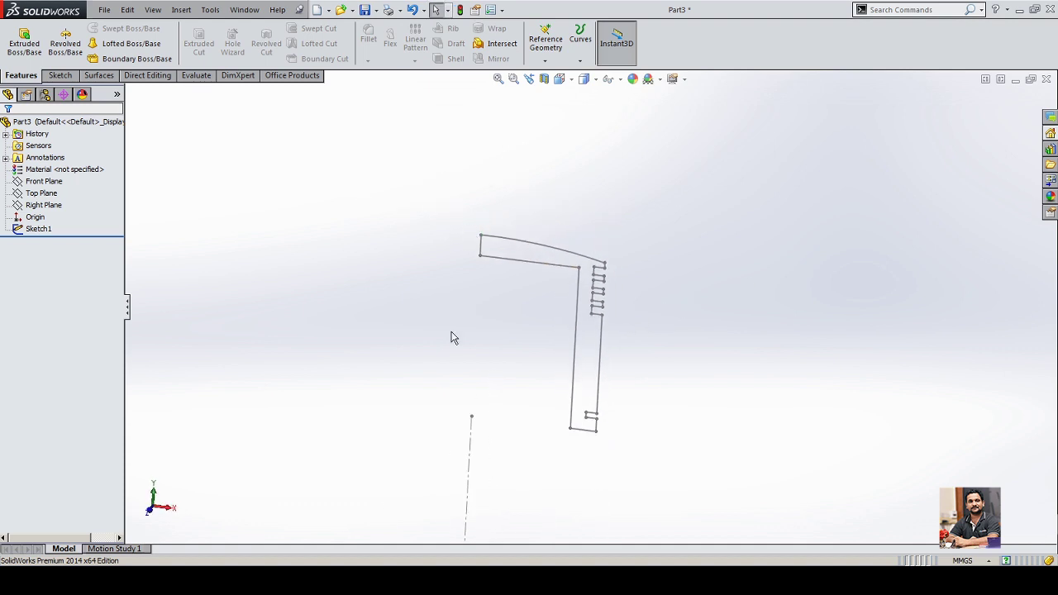
left_click(468, 494)
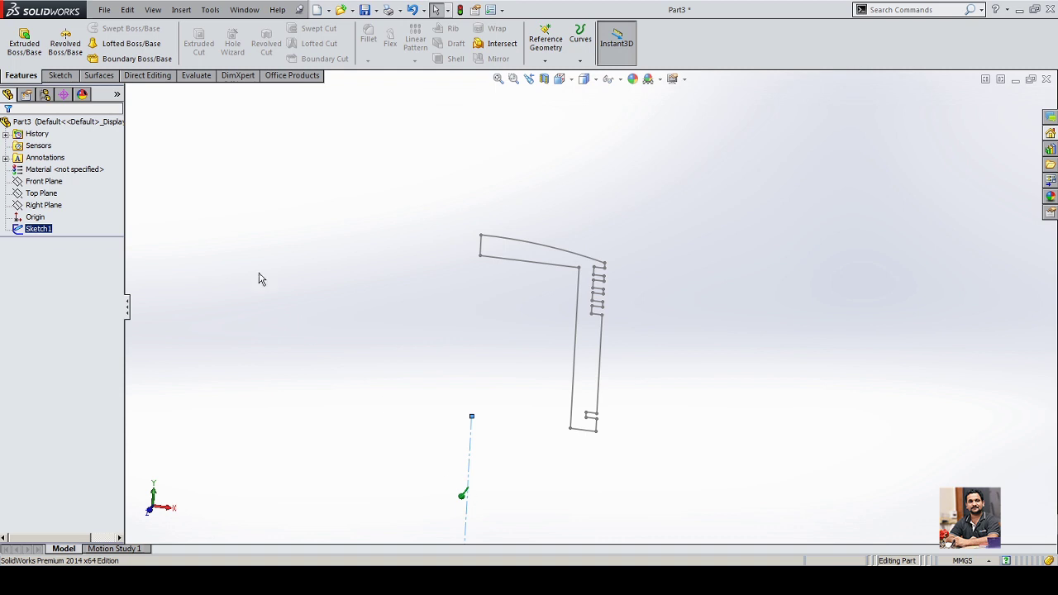
left_click(65, 41)
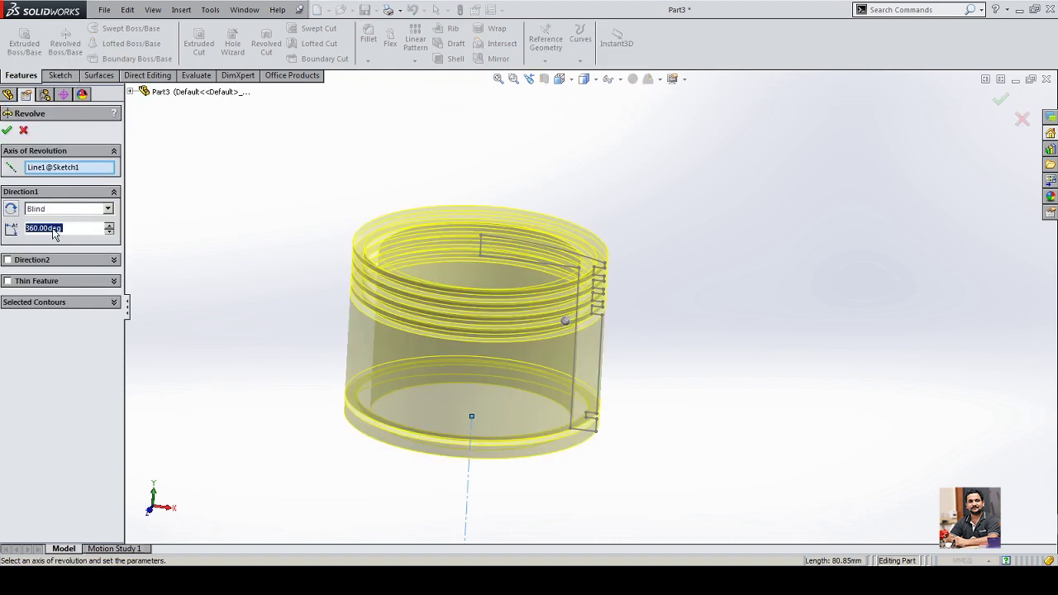
left_click(7, 130)
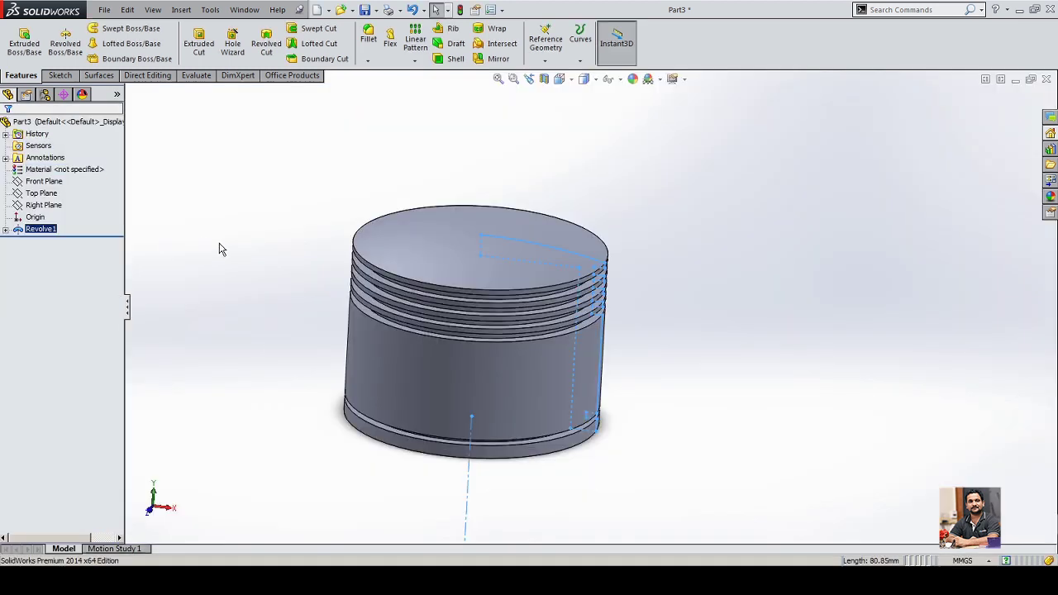
left_click(219, 249)
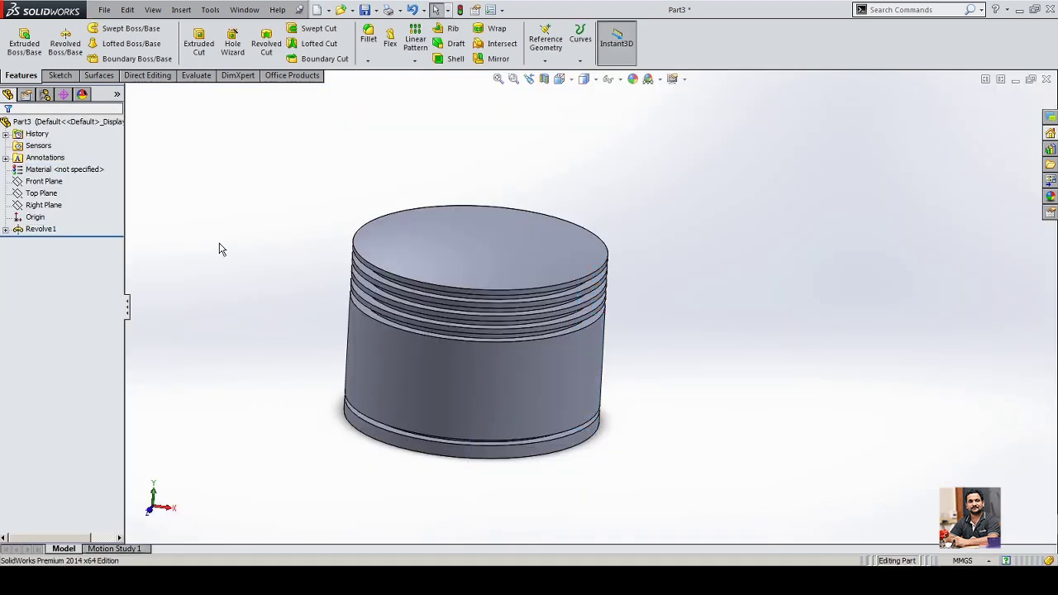
key("ctrl+7")
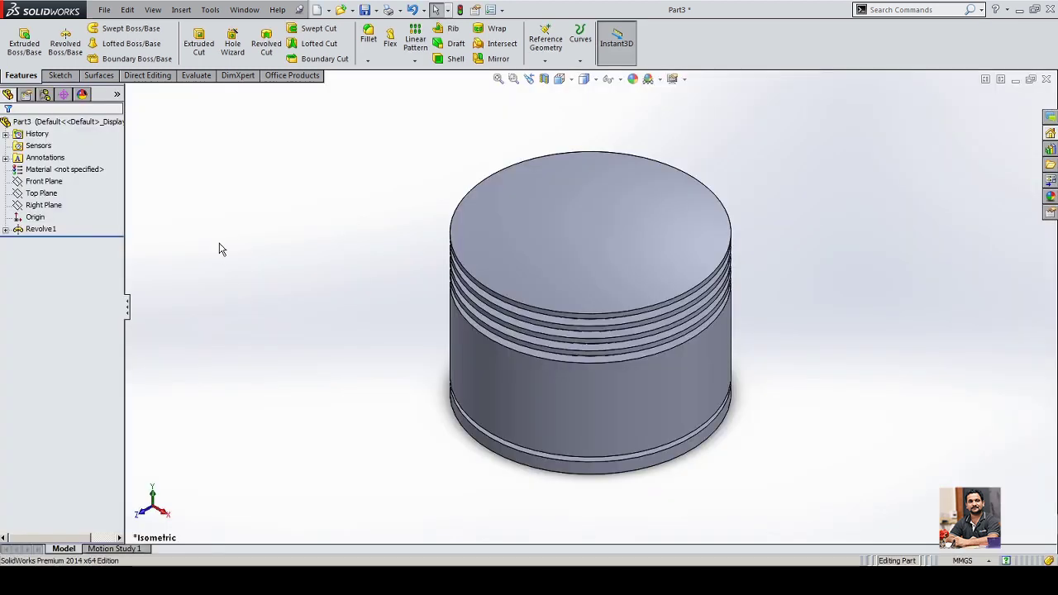
Start a new sketch on the Front Plane and check the pin hole dimensions in the reference drawing's front view.
left_click(44, 181)
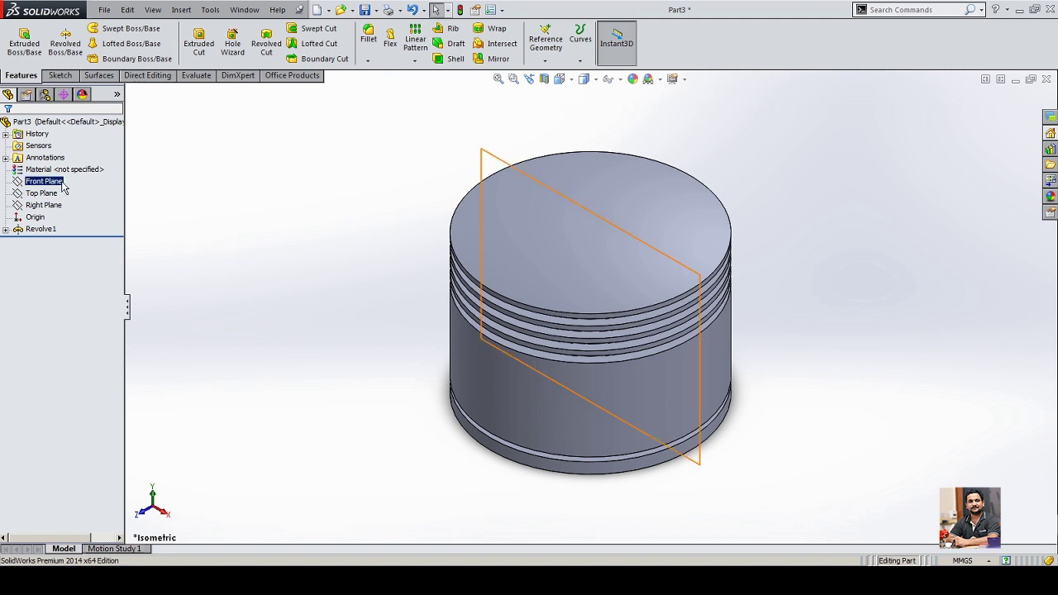
left_click(58, 171)
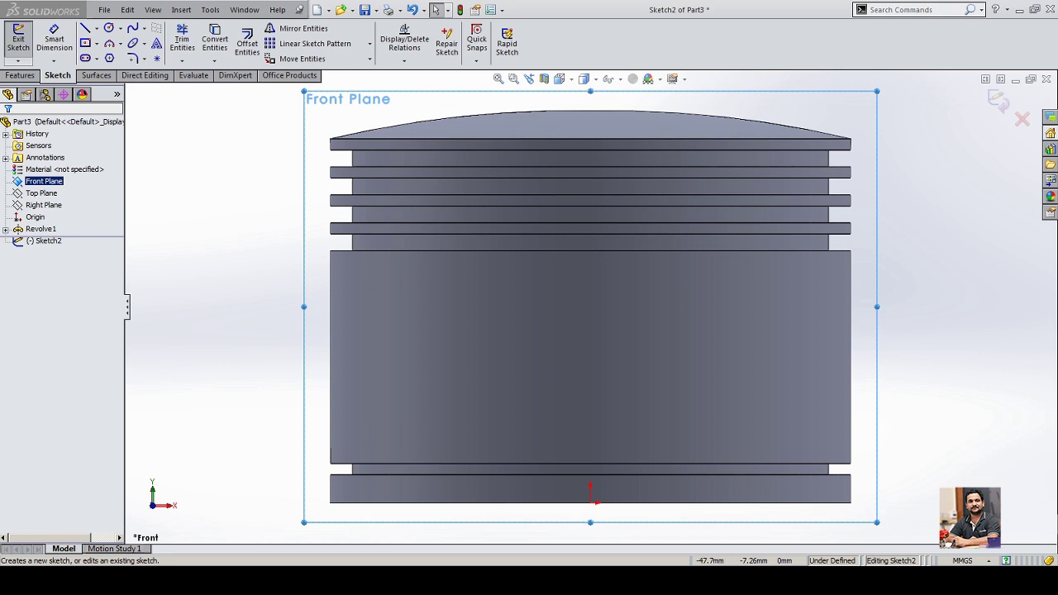
key("alt+Tab")
scroll(534, 288, "up", 3)
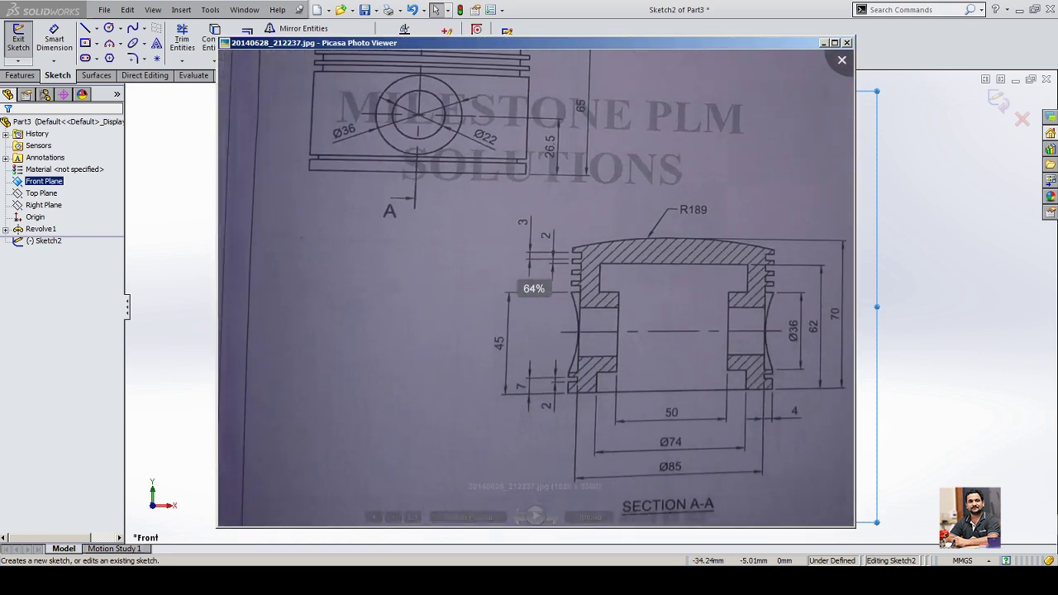
scroll(534, 288, "up", 3)
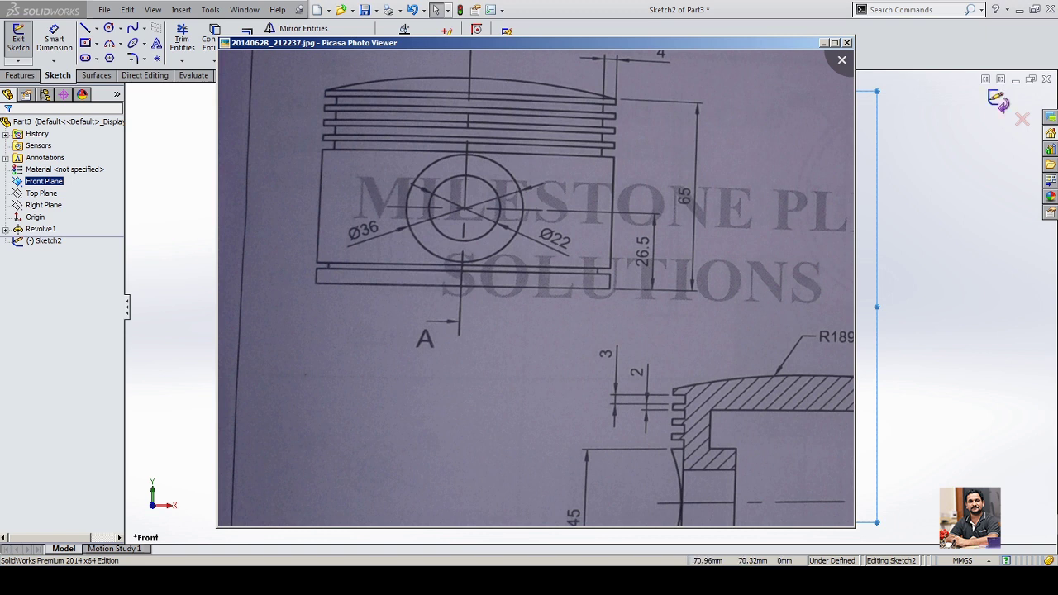
left_click(969, 156)
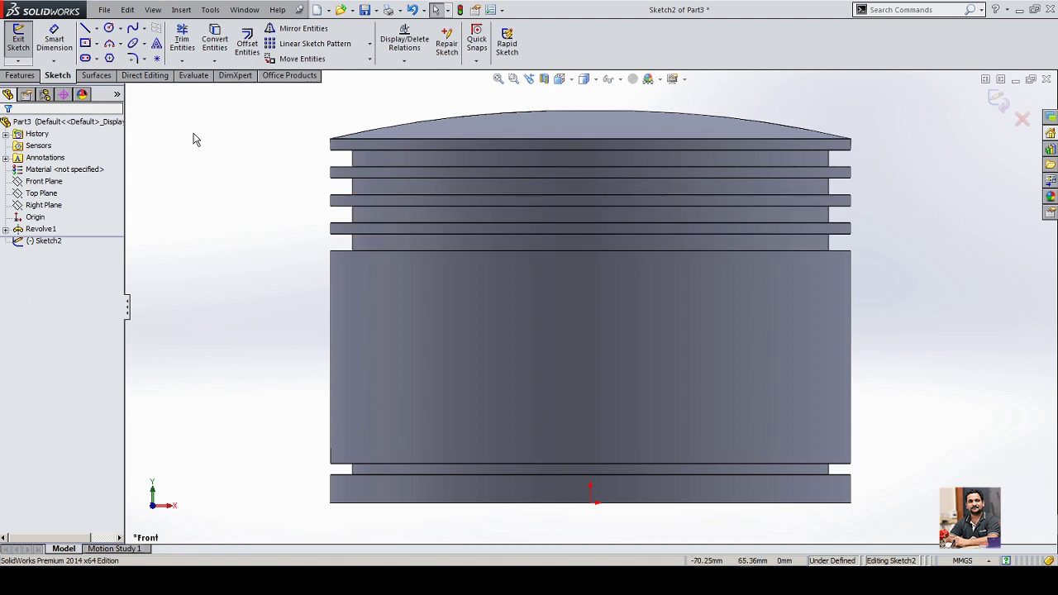
Sketch a circle 36 mm in diameter on the skirt, centered above the origin.
left_click(108, 27)
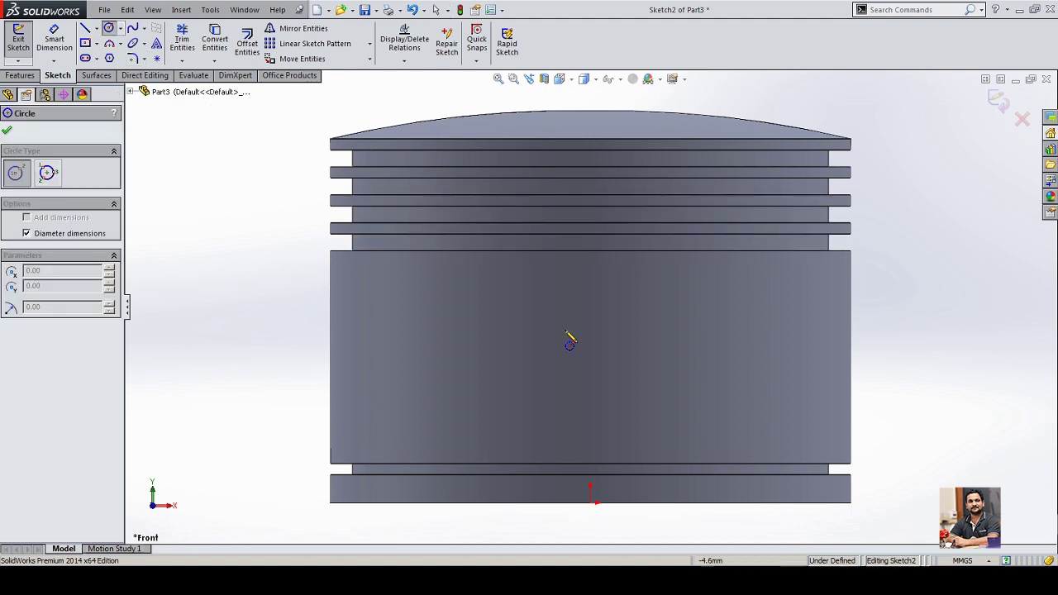
left_click(591, 367)
type("18")
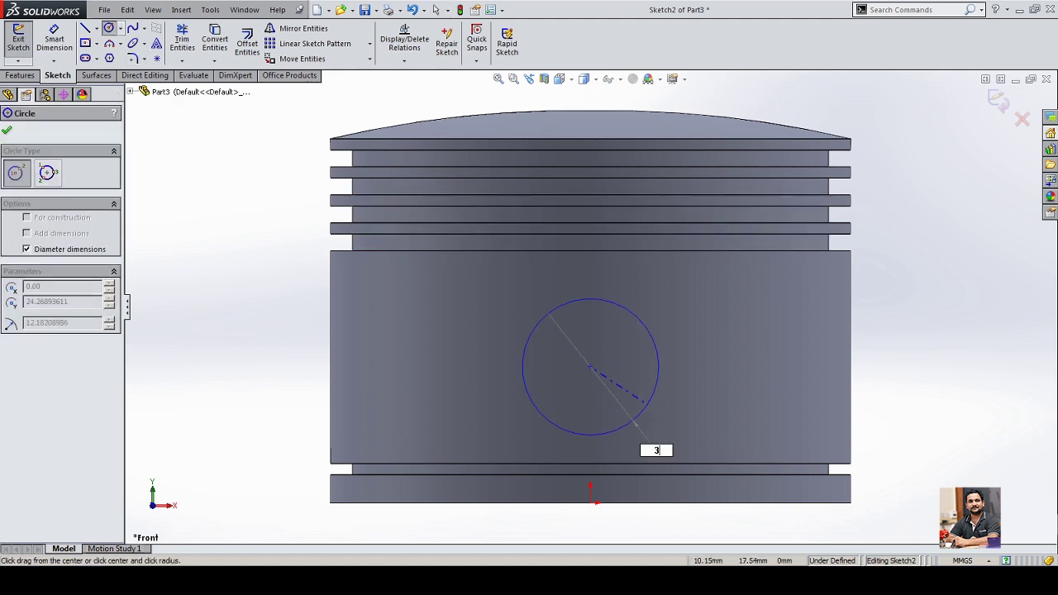
key("Return")
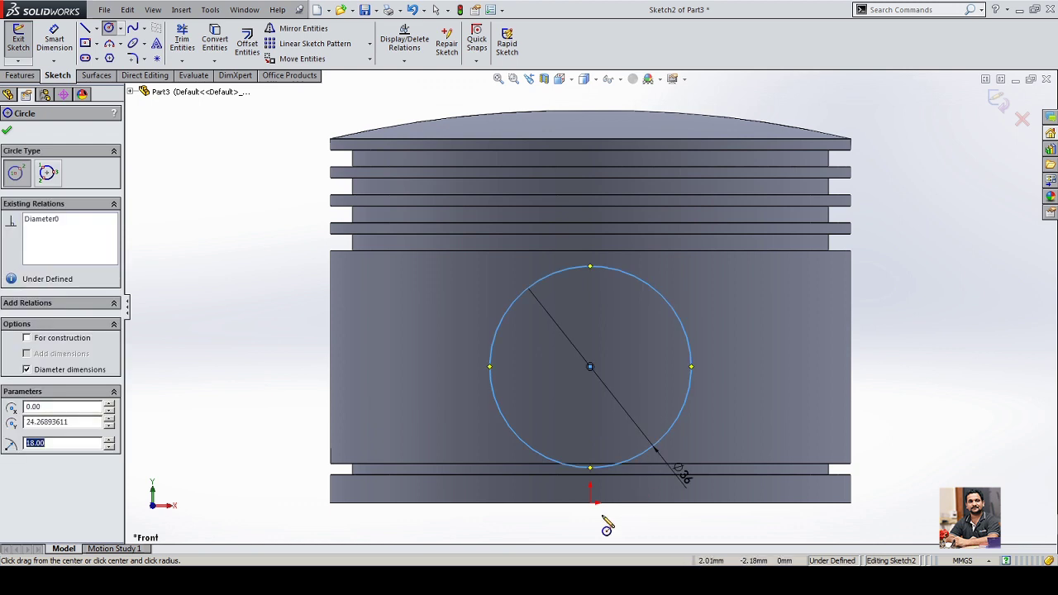
left_click(590, 501)
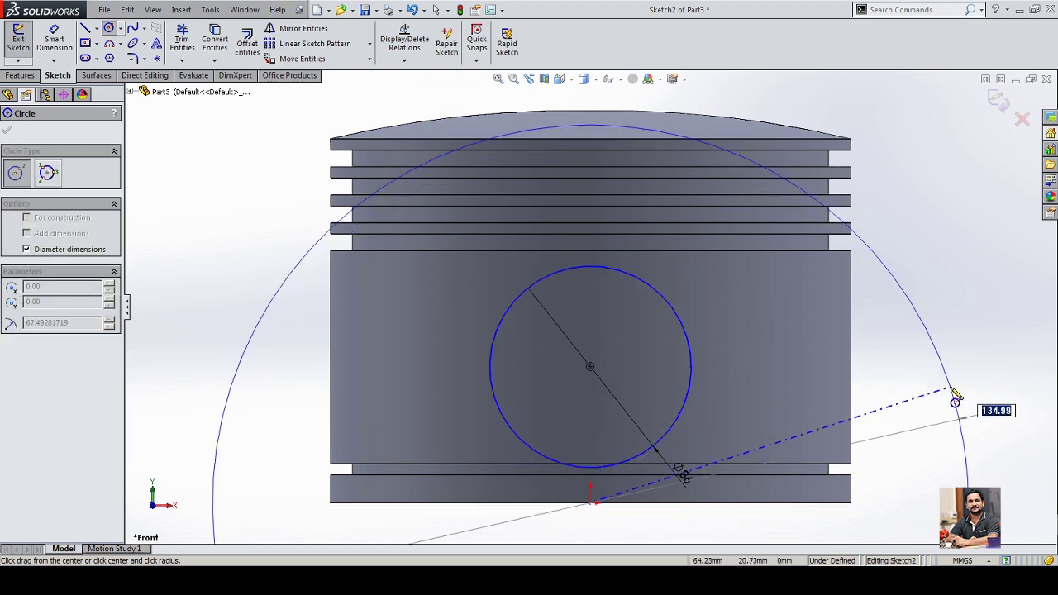
Dimension the circle's center 26.5 mm above the origin.
right_click_drag(952, 390, 918, 187)
left_click(591, 503)
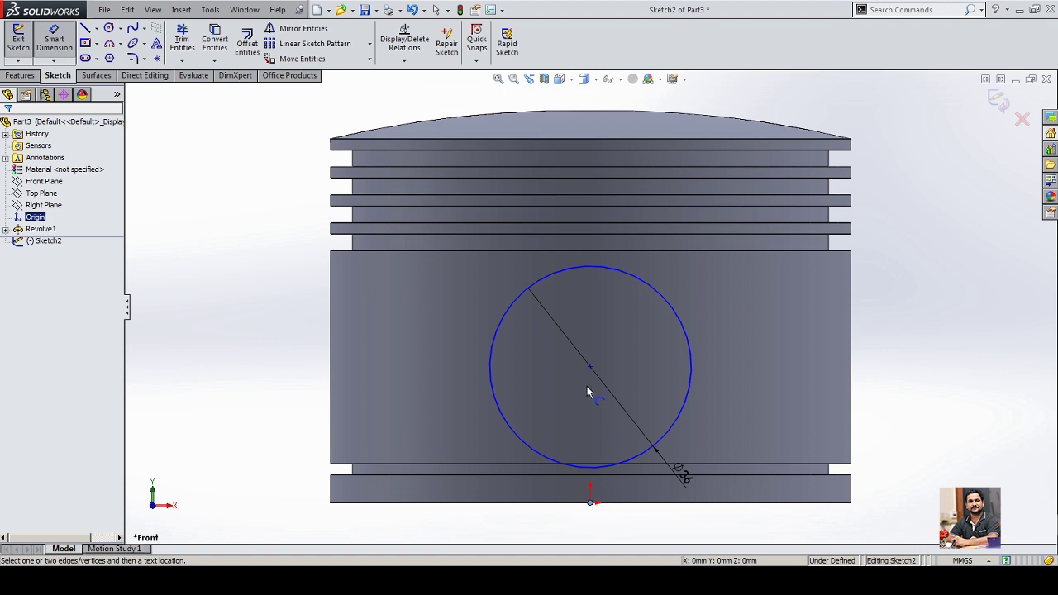
left_click(592, 366)
left_click(1000, 426)
type("2")
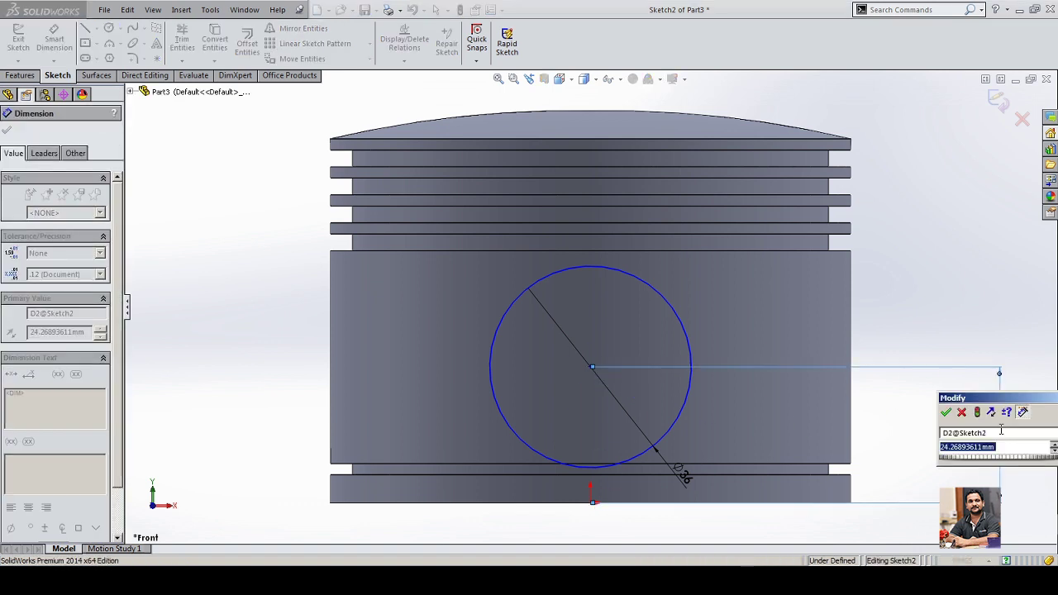
type("6.5")
key("Return")
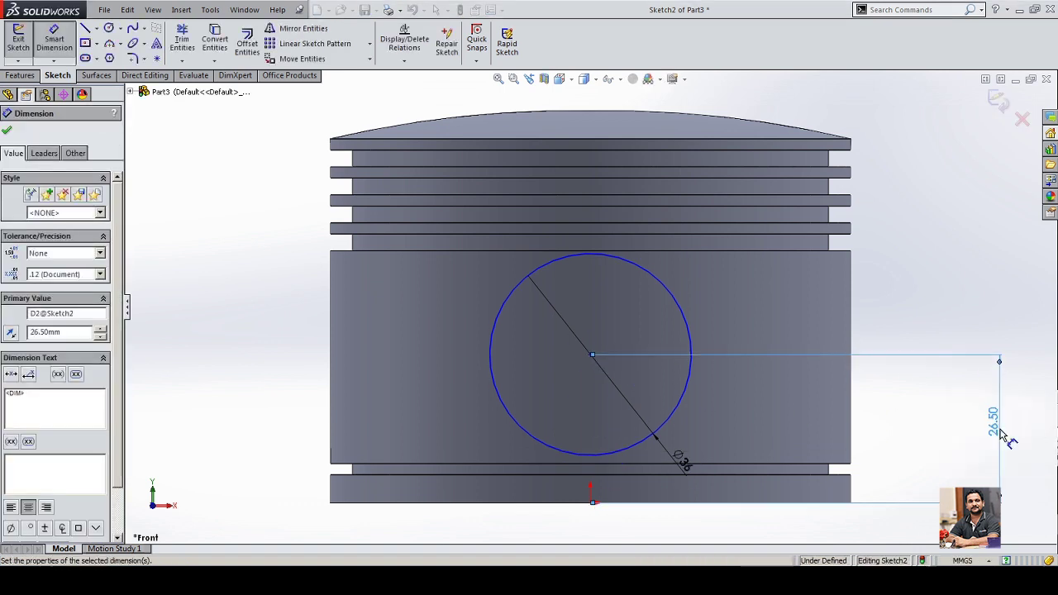
key("Escape")
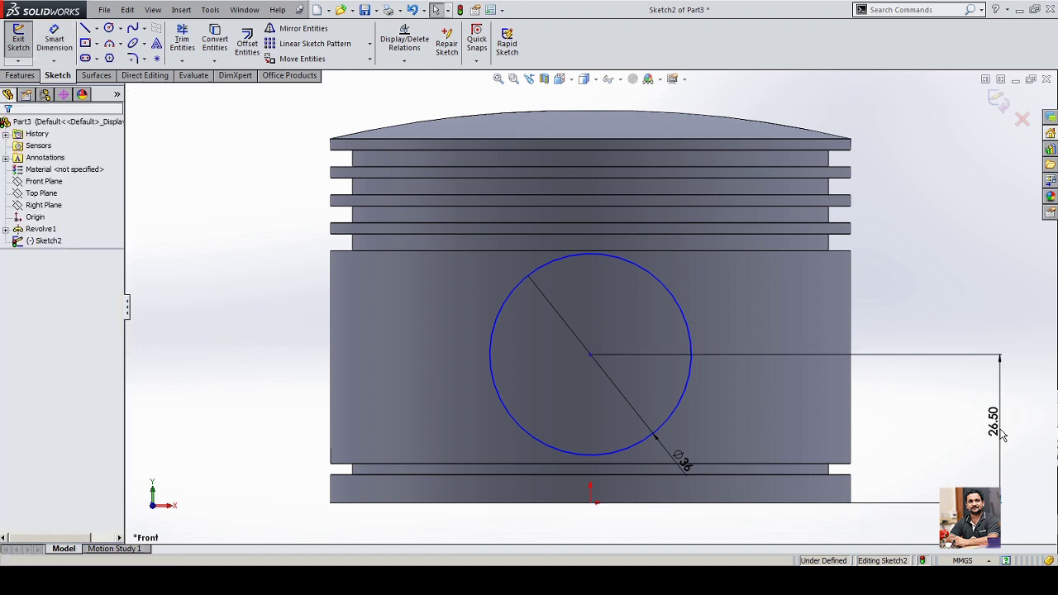
Add a vertical relation between the origin and the circle's center, and exit the sketch.
left_click(591, 501)
left_click(591, 357, "ctrl")
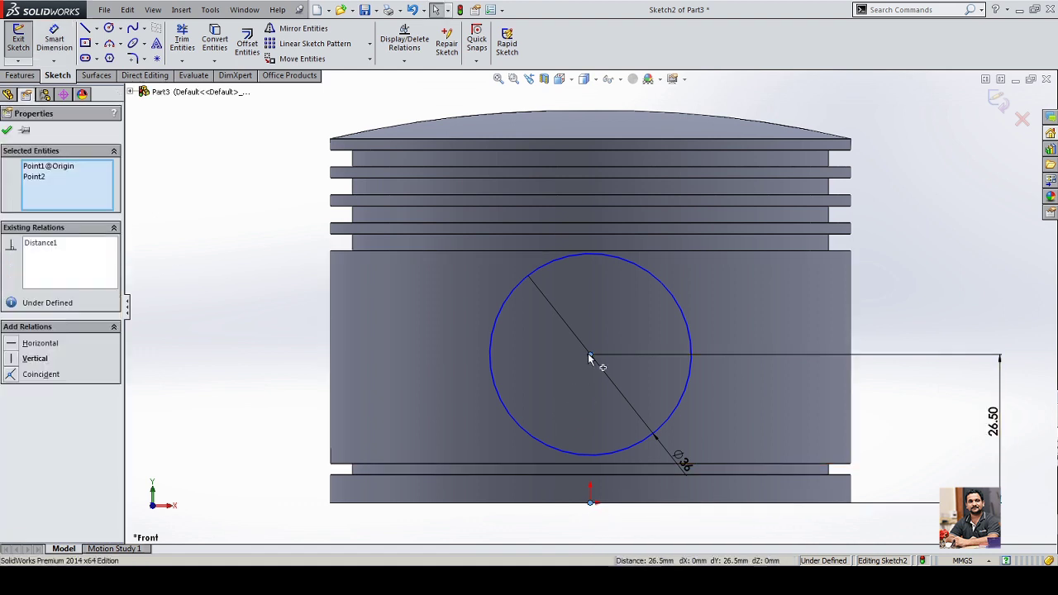
left_click(886, 253)
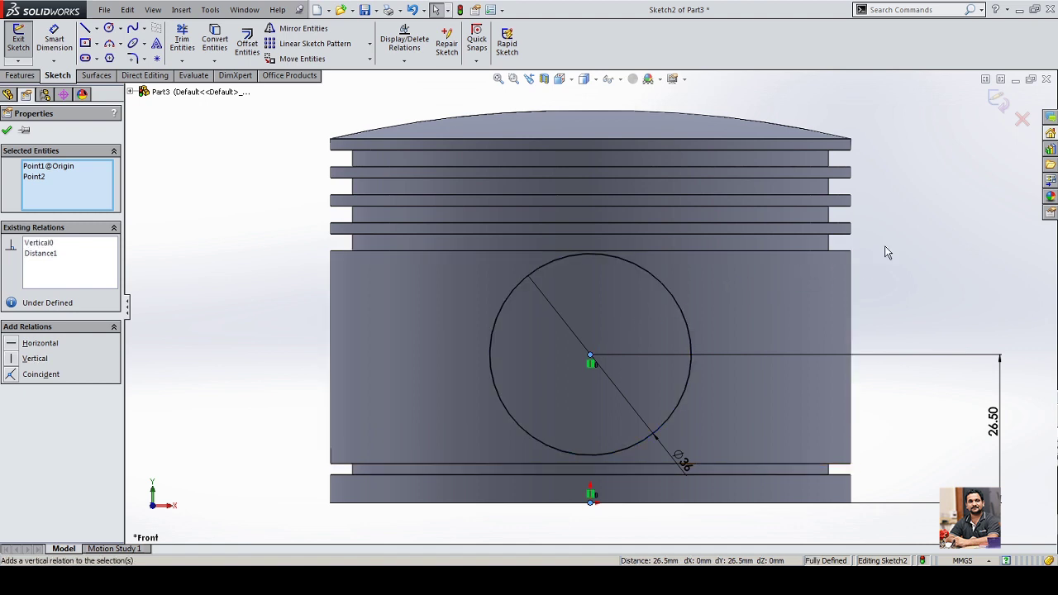
left_click(998, 99)
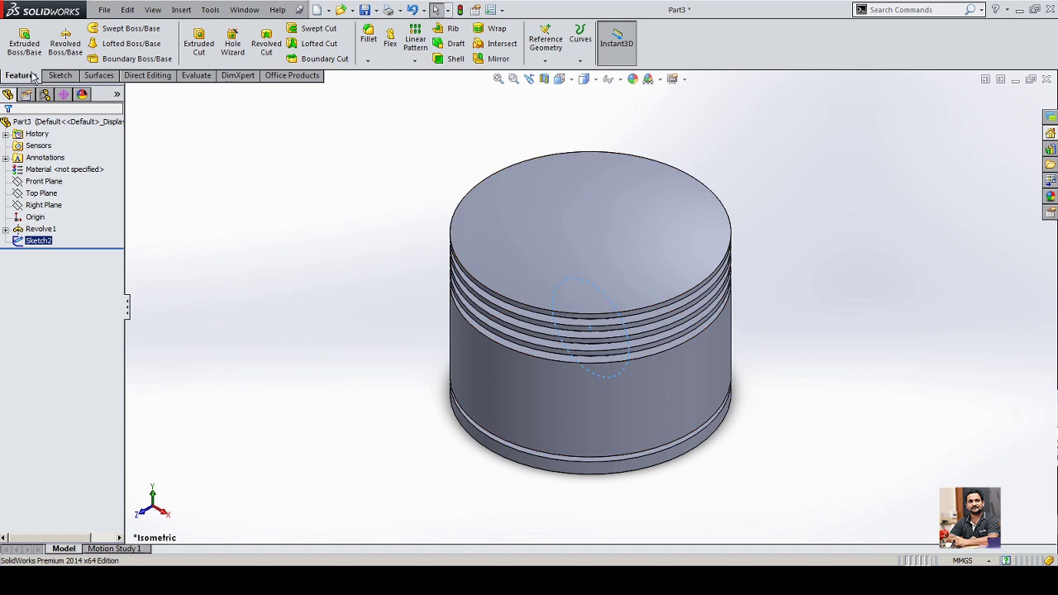
Cut-extrude the 36 mm circle through the piston skirt with the Through All - Both end condition.
left_click(199, 41)
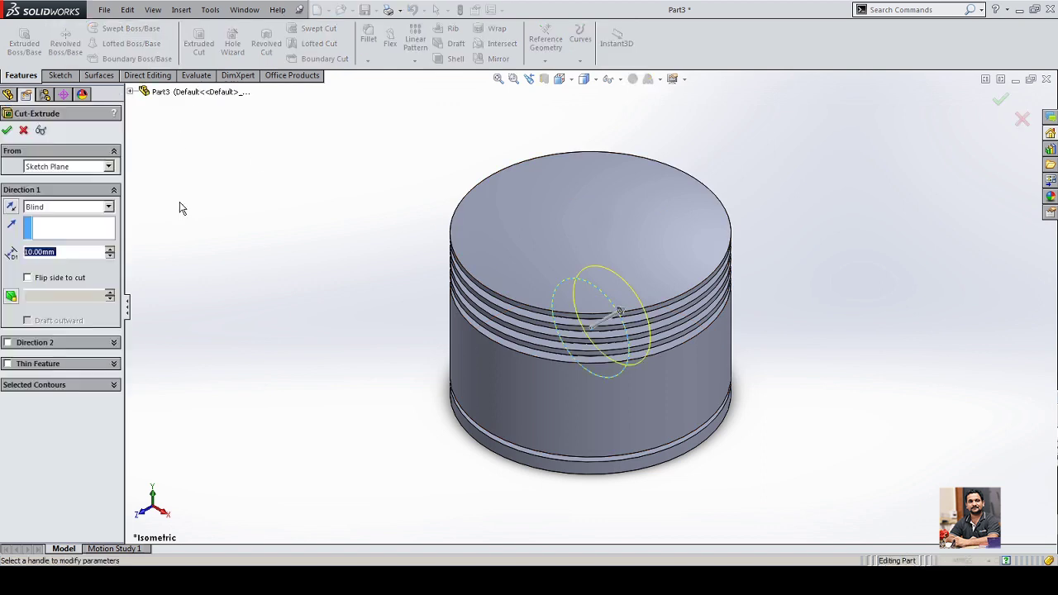
left_click(109, 207)
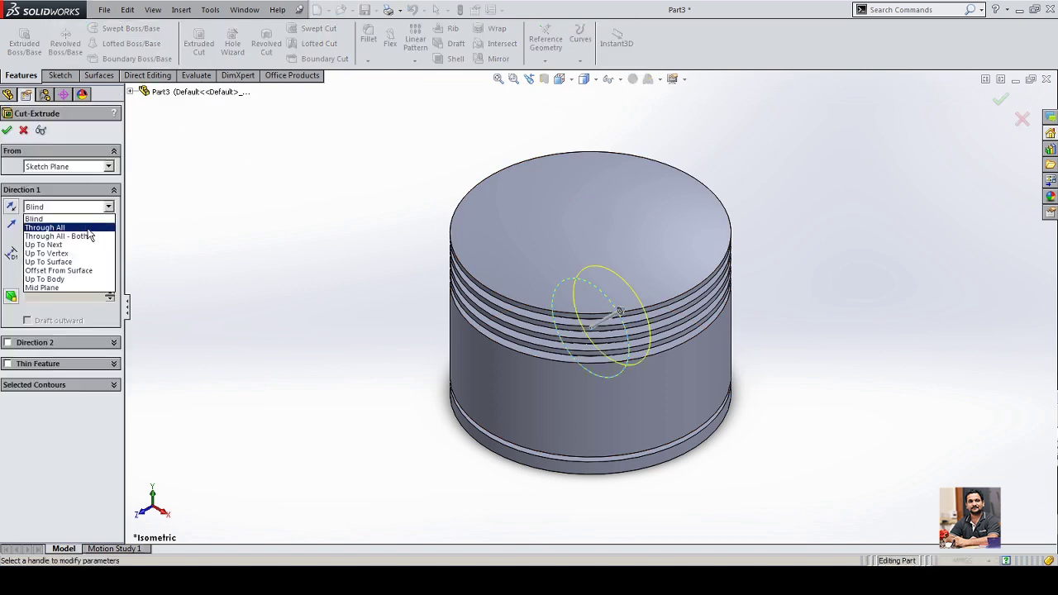
left_click(86, 238)
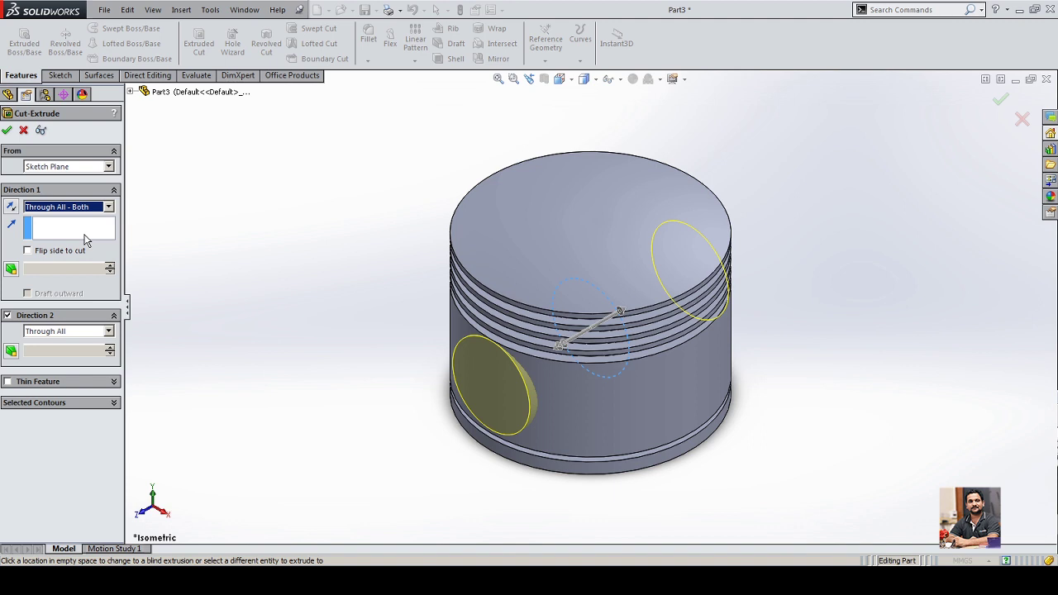
left_click(7, 131)
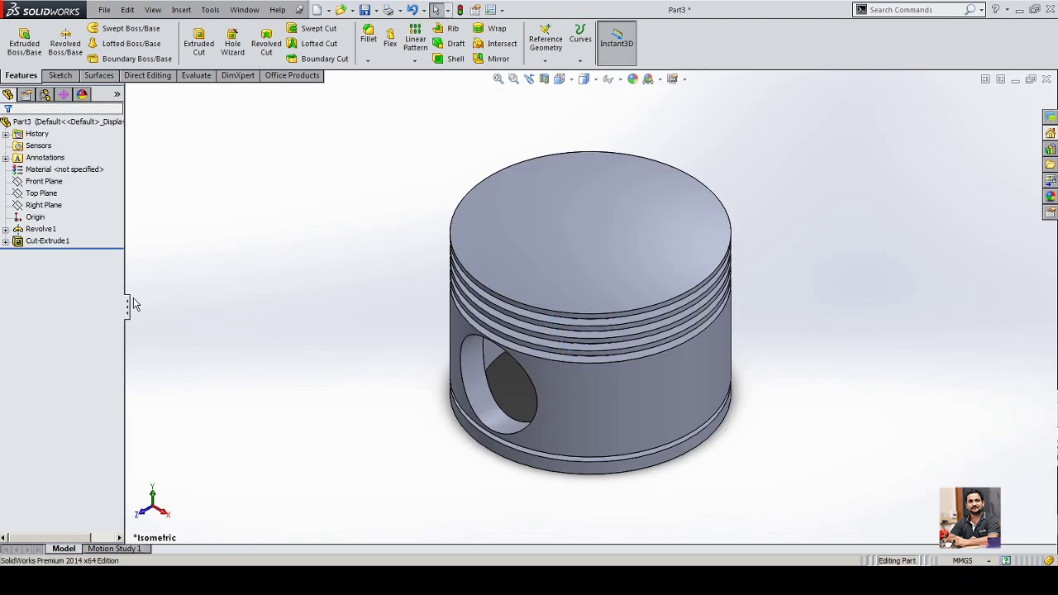
Apply a section view of the piston on the Right Plane with zero offset.
left_click(50, 205)
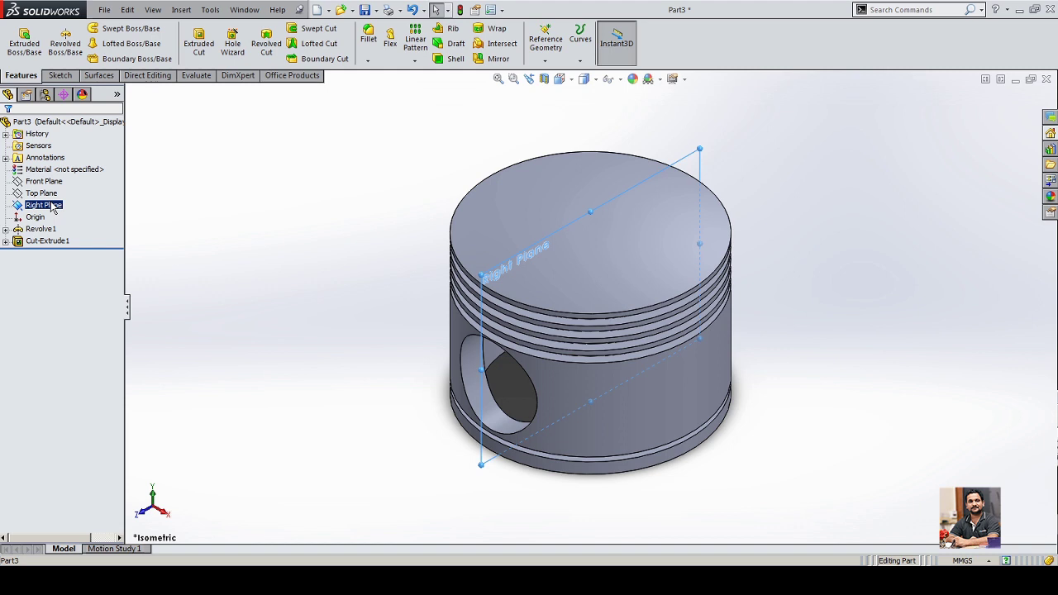
left_click(544, 80)
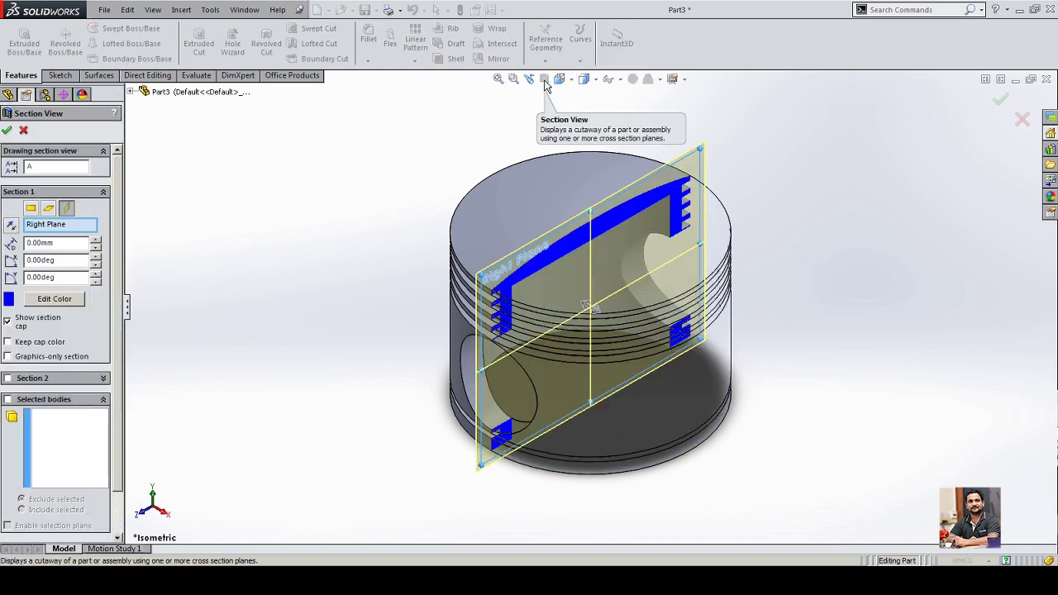
left_click(6, 132)
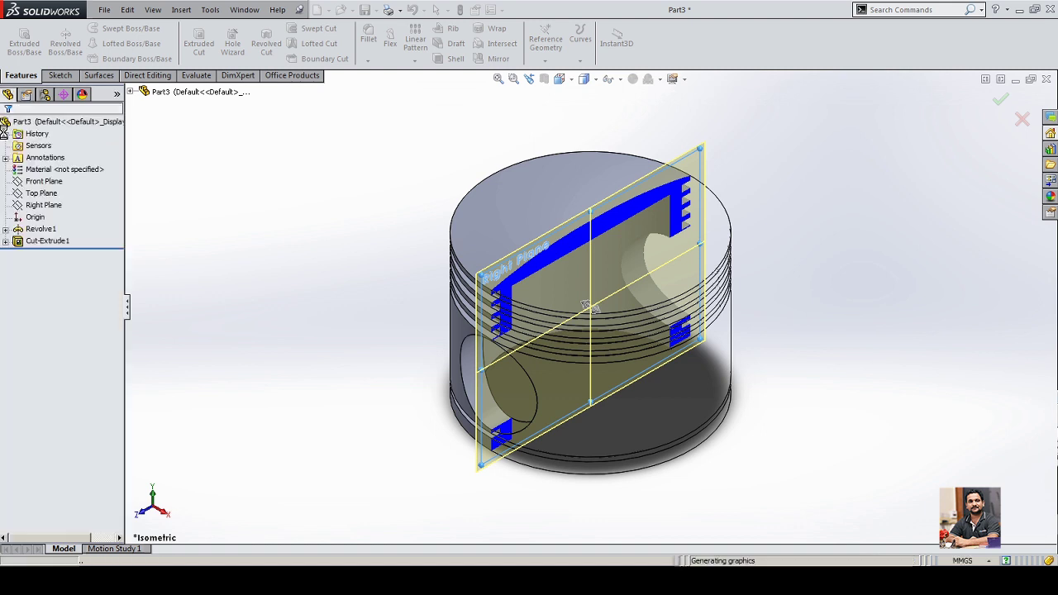
Examine the sectioned piston square to the Right Plane, and turn off the section view.
left_click(39, 205)
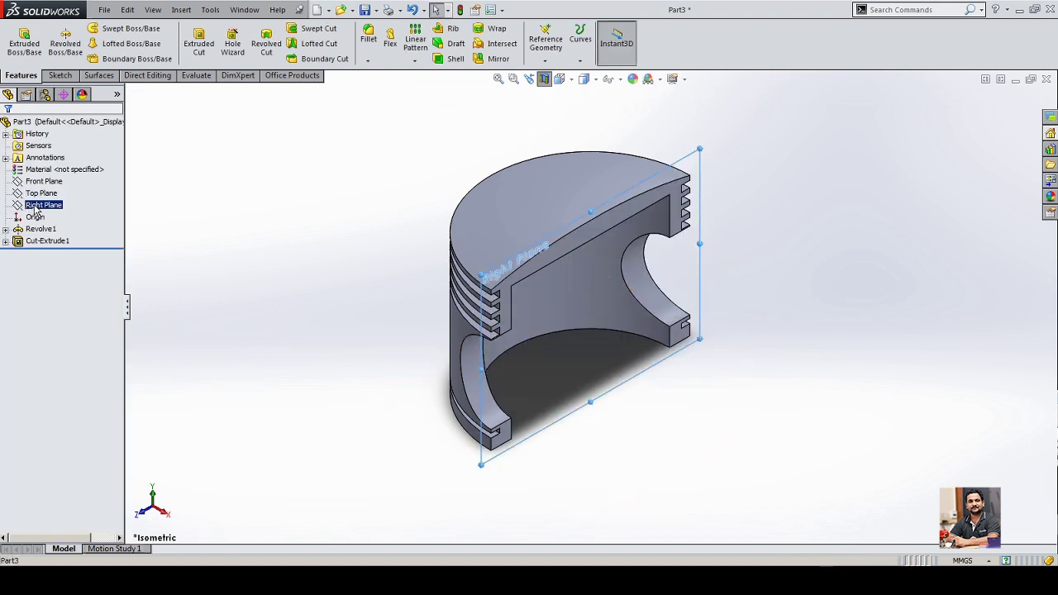
key("ctrl+8")
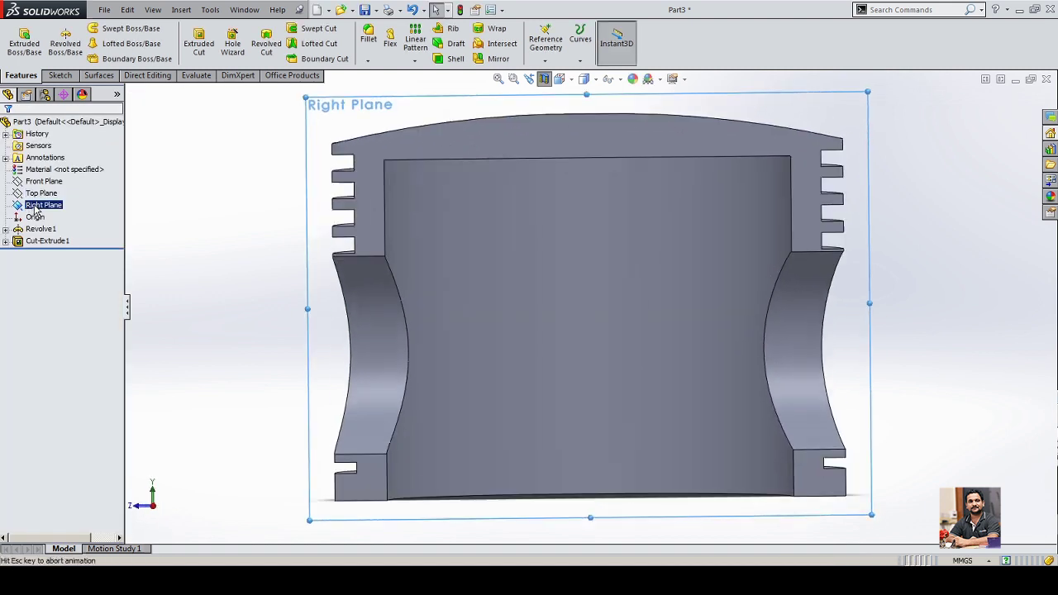
left_click(214, 324)
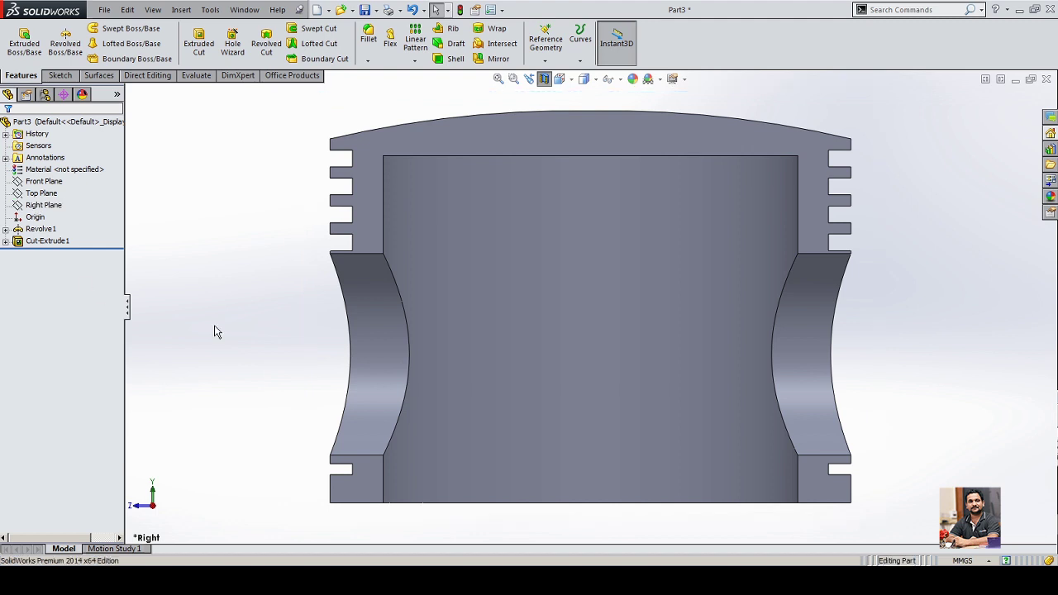
key("z")
scroll(722, 373, "down", 3)
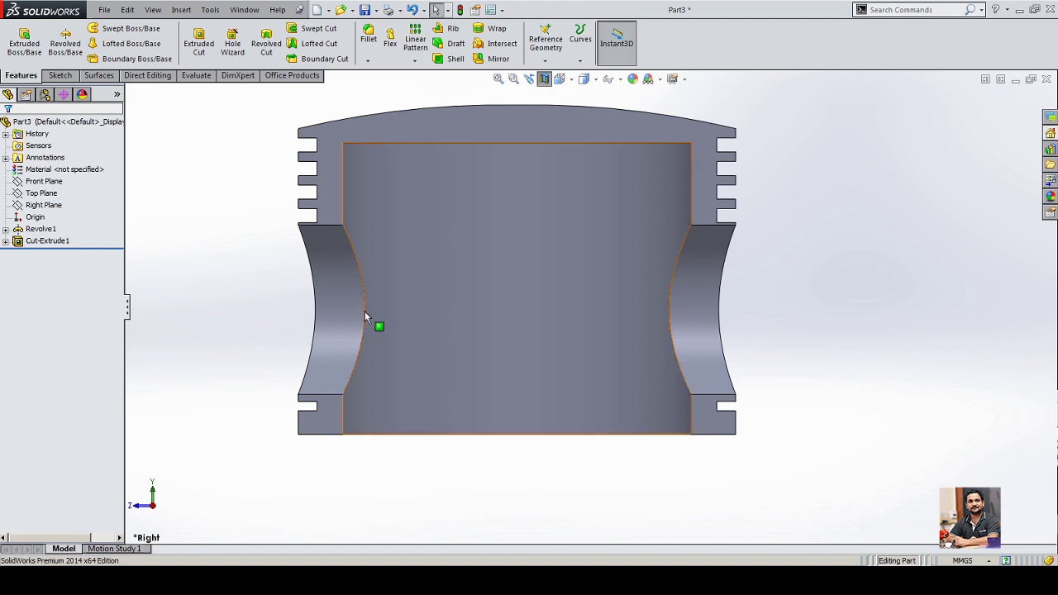
left_click(544, 80)
Start a boss extrusion that reuses the 36 mm circle sketch of the skirt cut.
mouse_move(321, 428)
middle_mouse_down()
mouse_move(402, 424)
mouse_move(395, 418)
middle_mouse_up()
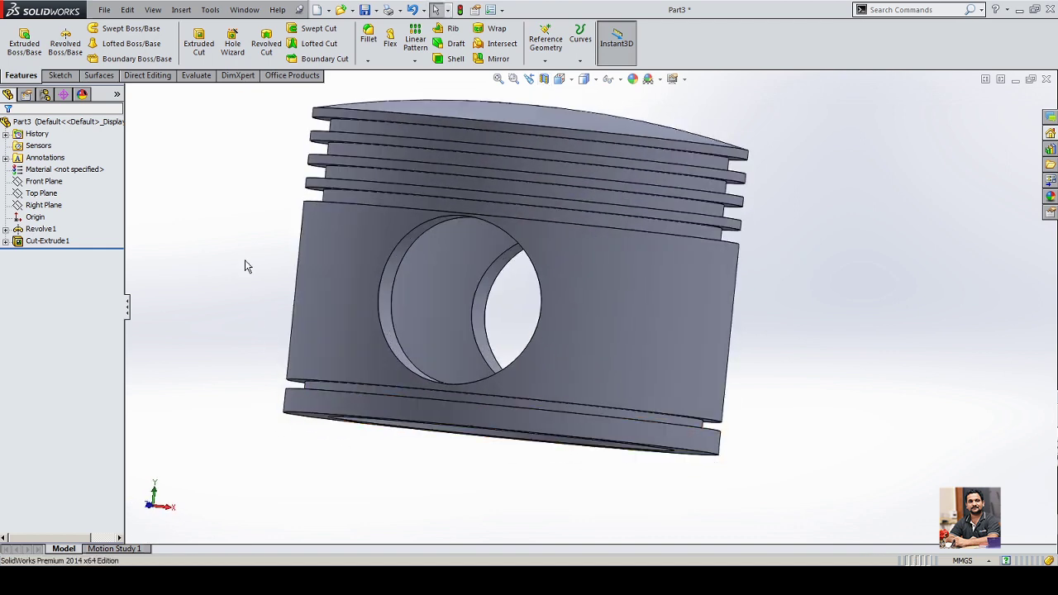
left_click(6, 240)
left_click(51, 254)
double_click(51, 253)
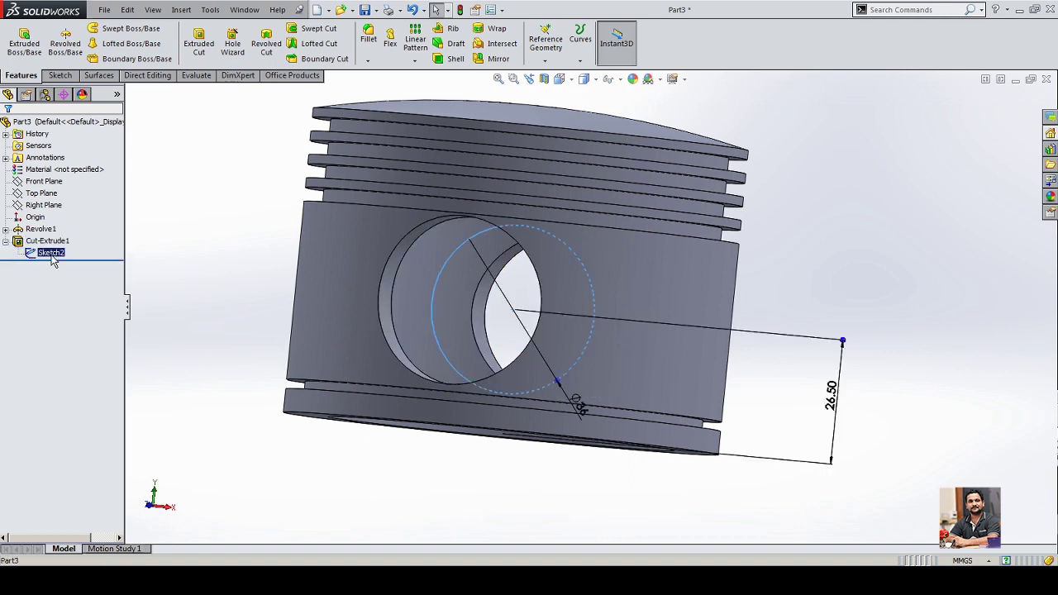
left_click(24, 40)
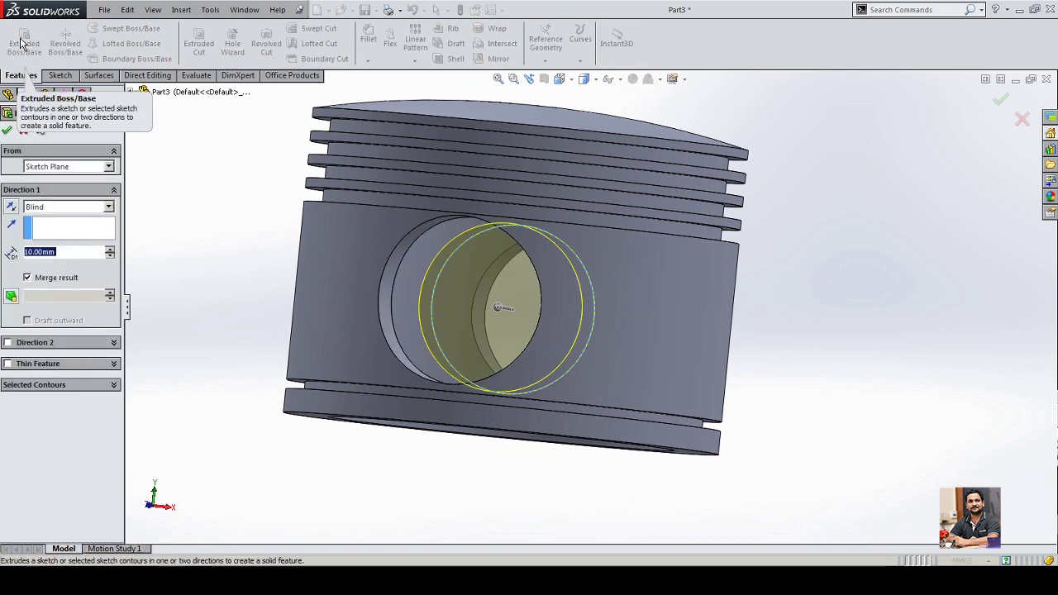
middle_click_drag(255, 362, 362, 306)
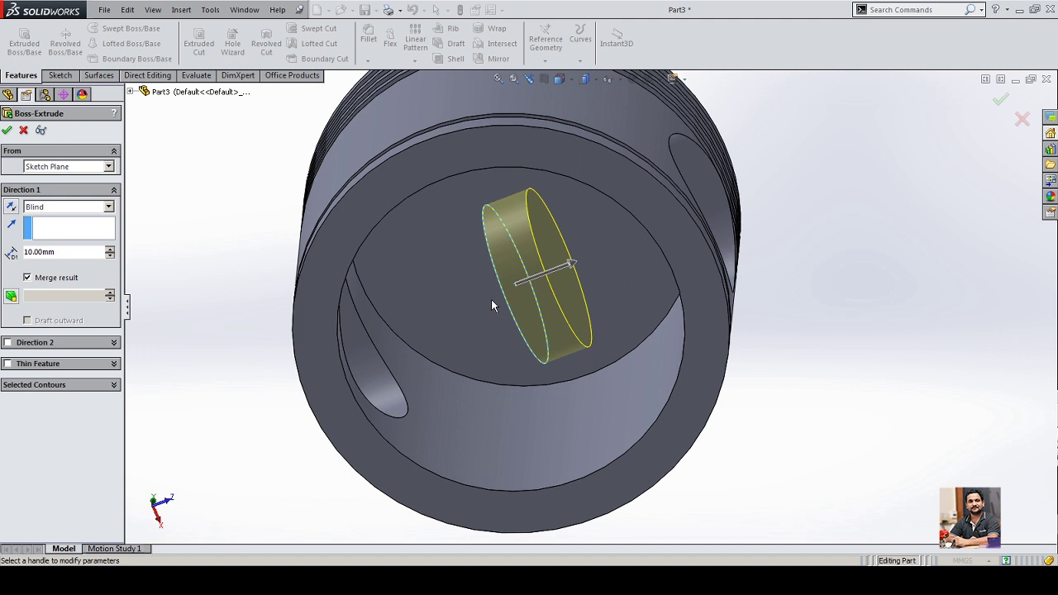
Check the pin boss spacing and the outer diameter in the reference drawing's section view.
left_click(343, 578)
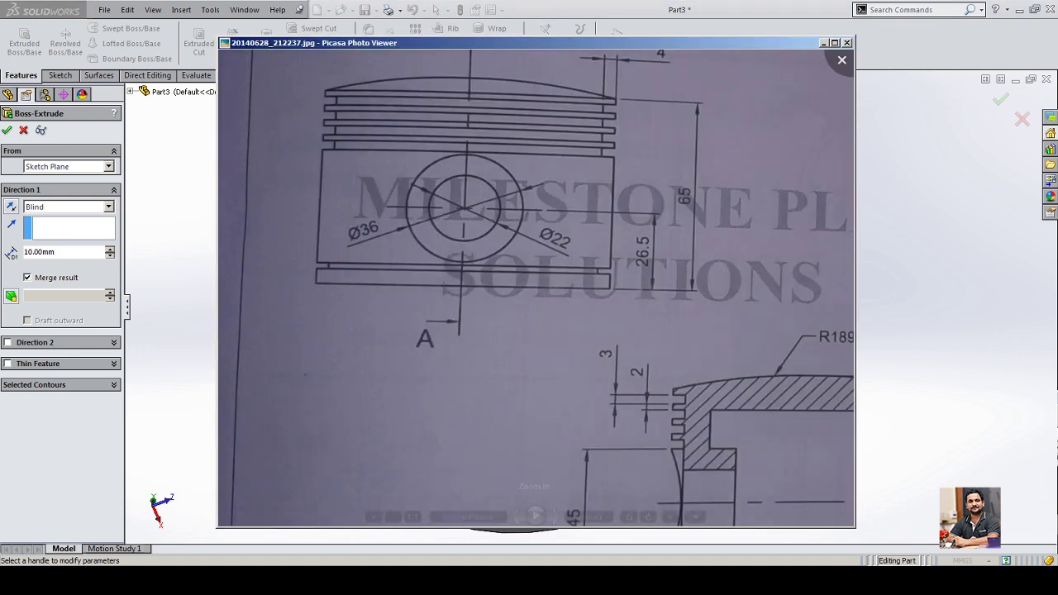
mouse_move(529, 397)
left_mouse_down()
mouse_move(471, 274)
mouse_move(381, 218)
mouse_move(283, 191)
left_mouse_up()
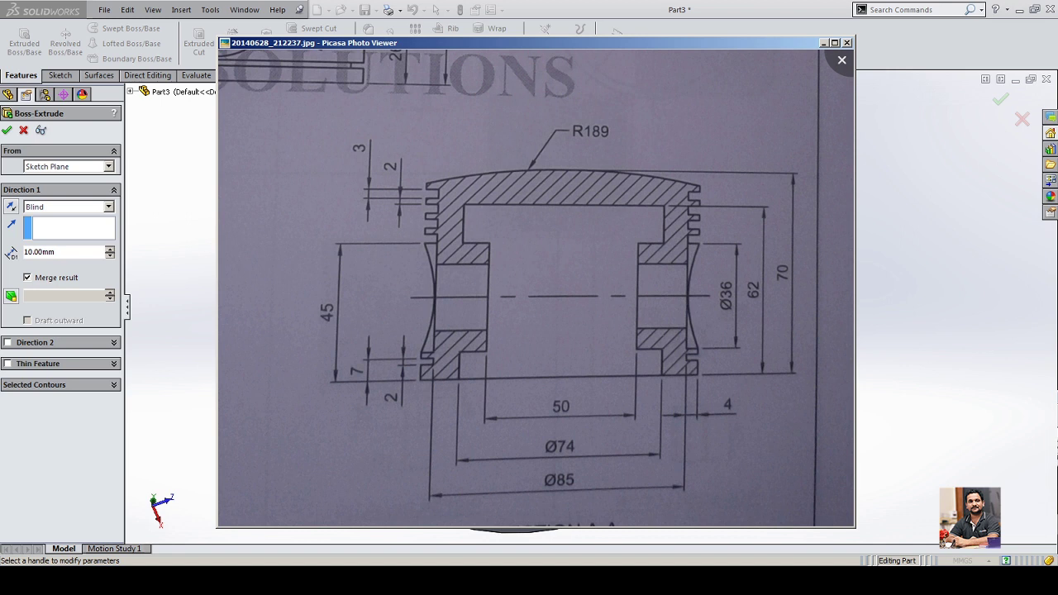
left_click(962, 327)
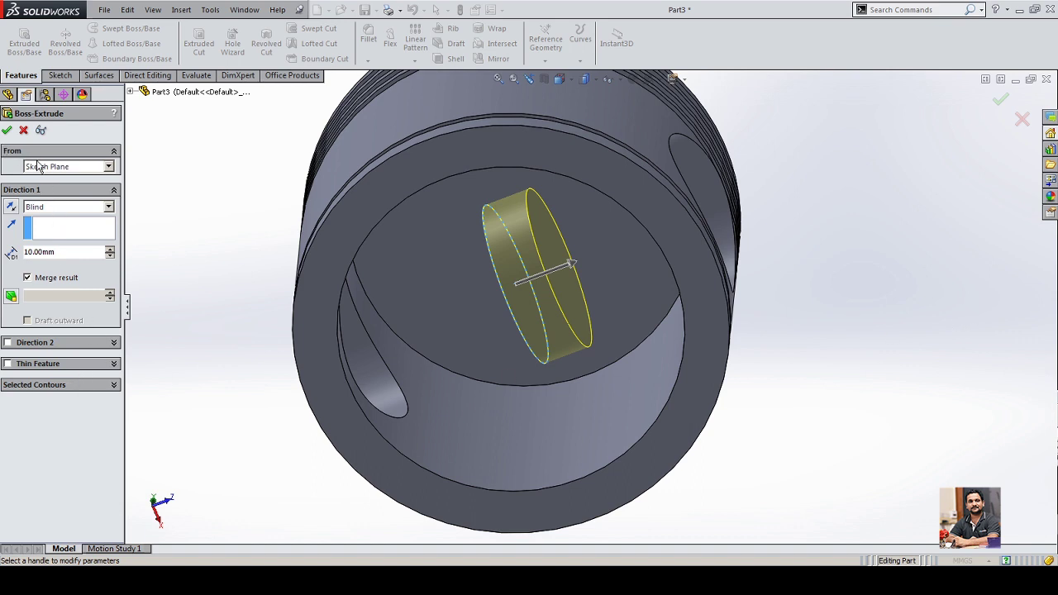
Extrude the 36 mm circle as a merged blind boss, starting at a 25 mm offset with a depth of 35/2 mm.
left_click(66, 168)
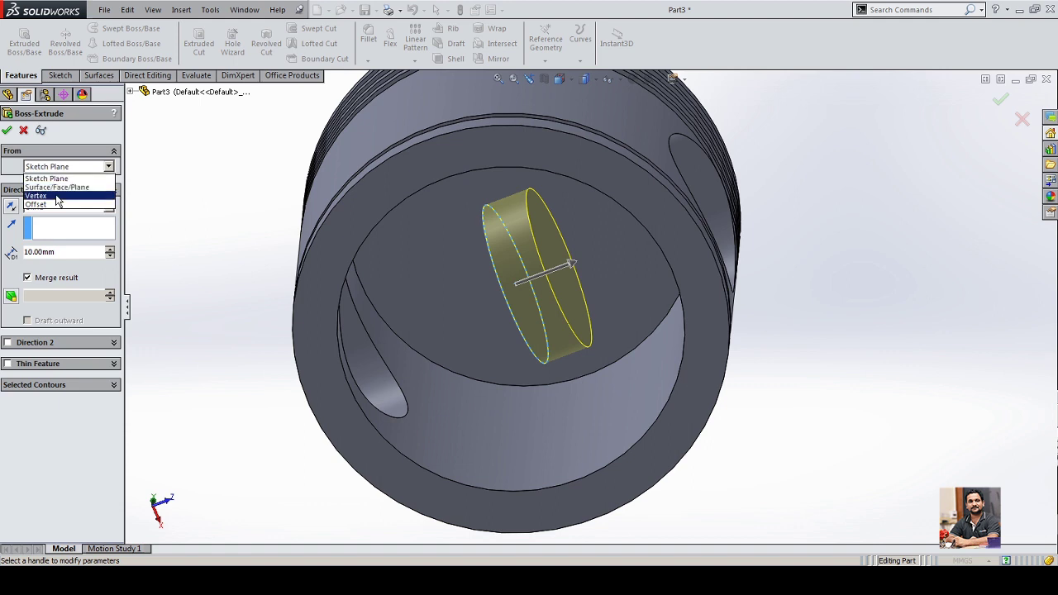
left_click(58, 206)
left_click_drag(59, 191, 2, 190)
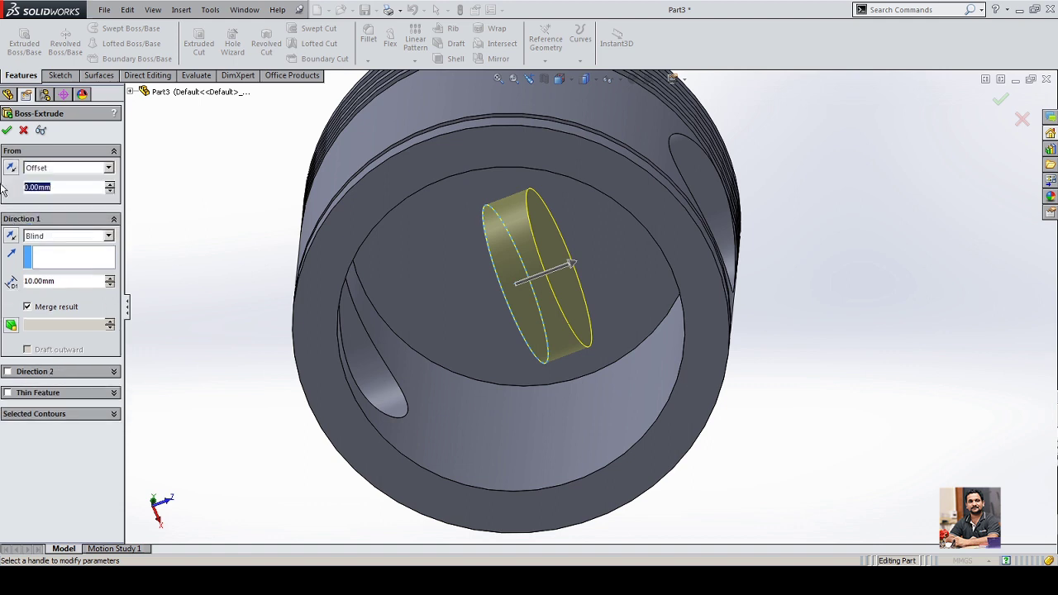
type("25")
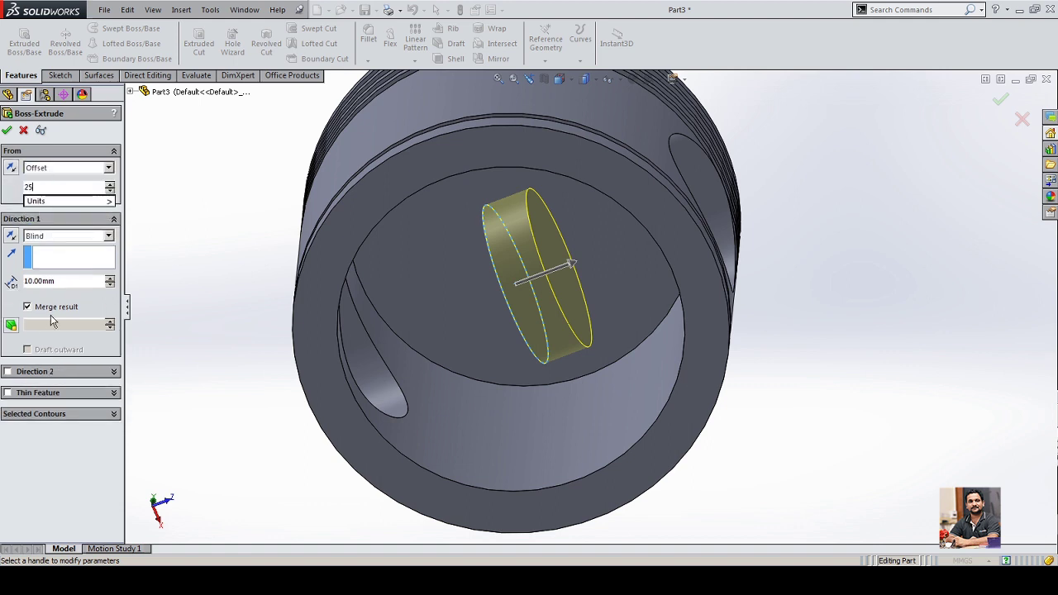
left_click(72, 282)
left_click_drag(65, 283, 6, 282)
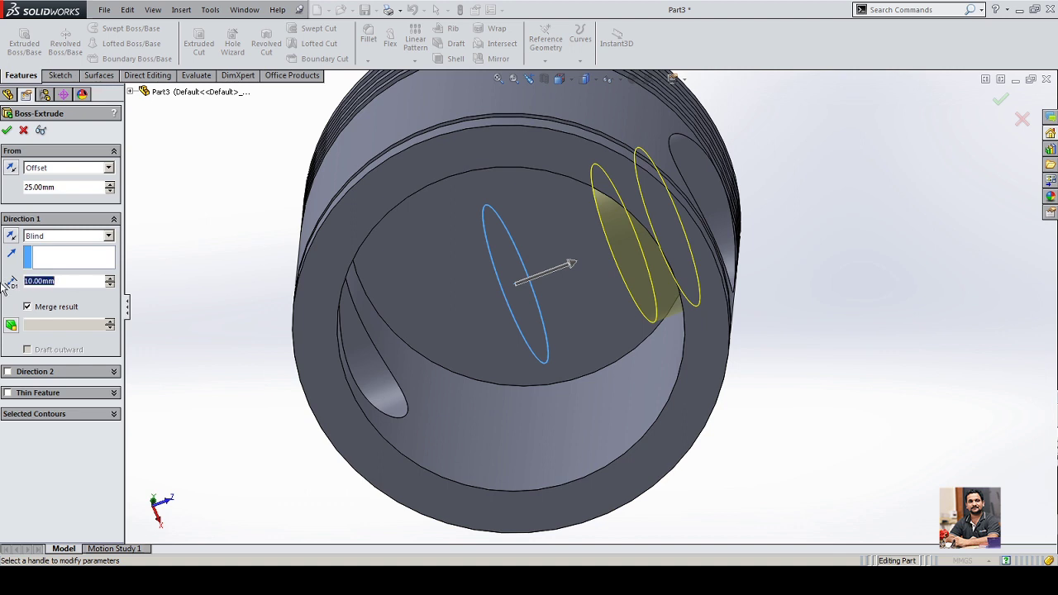
type("35/2")
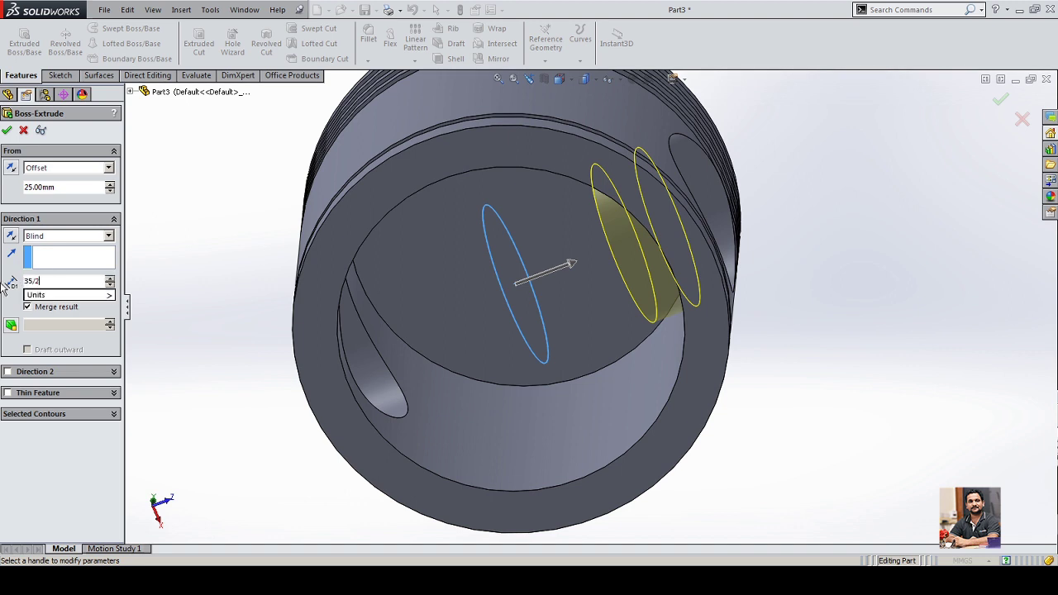
key("Return")
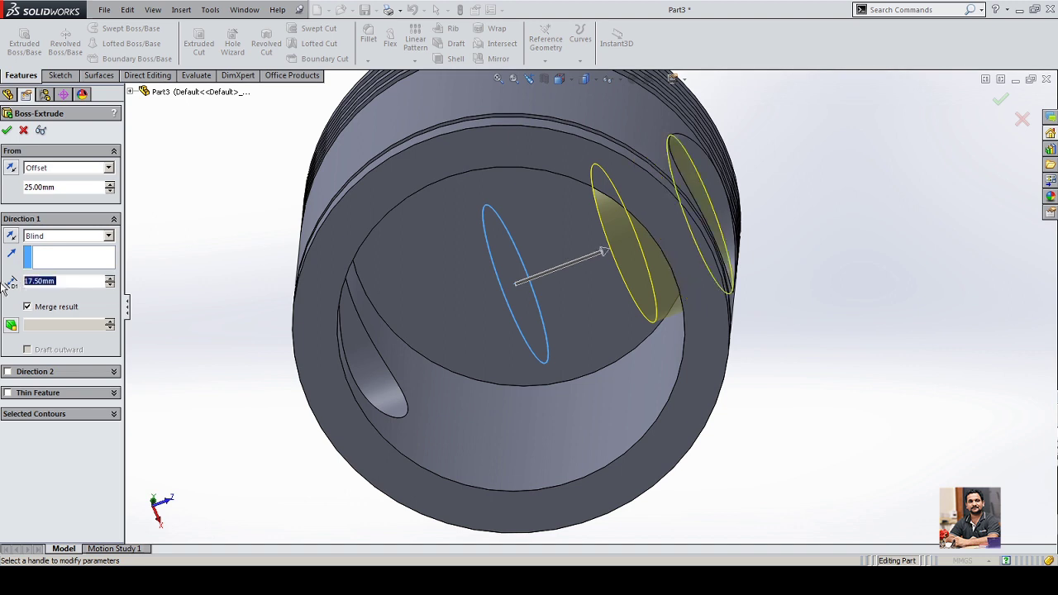
left_click(6, 130)
left_click(201, 286)
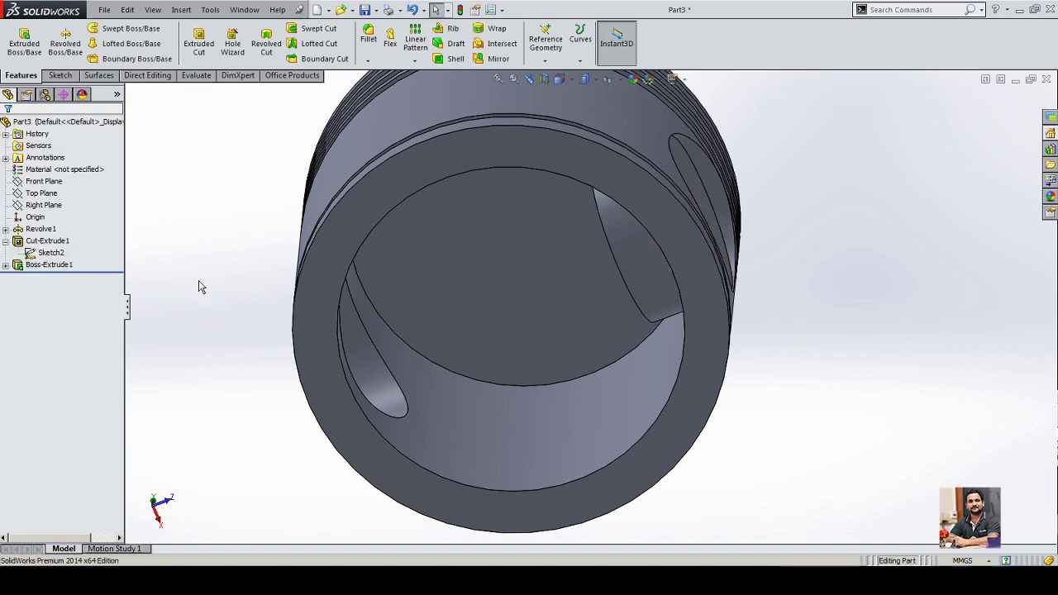
Mirror the extruded pin boss about the Front Plane.
mouse_move(201, 286)
middle_mouse_down()
mouse_move(248, 236)
mouse_move(231, 295)
middle_mouse_up()
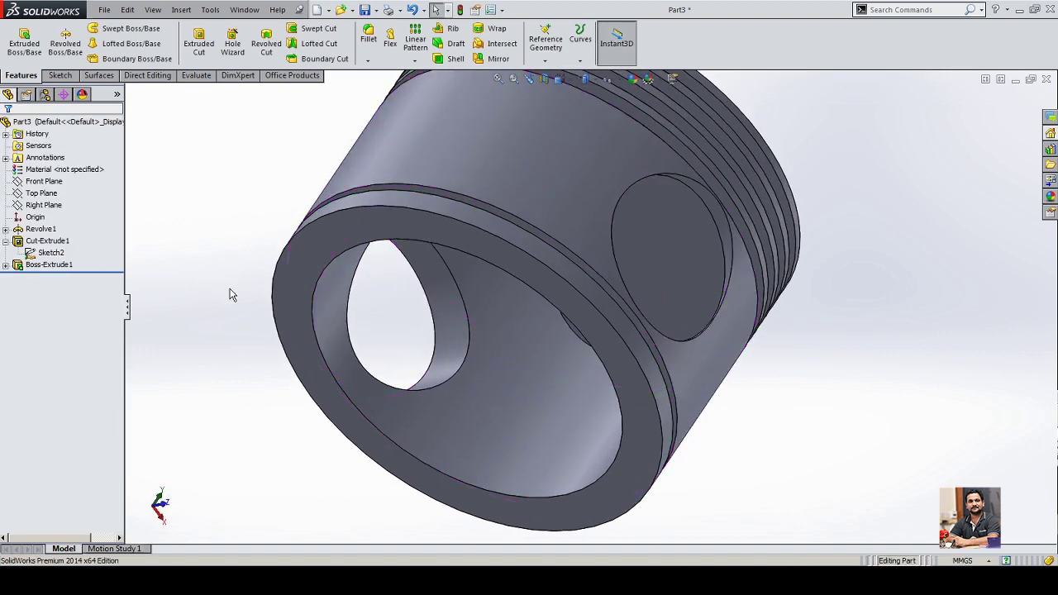
left_click(47, 264)
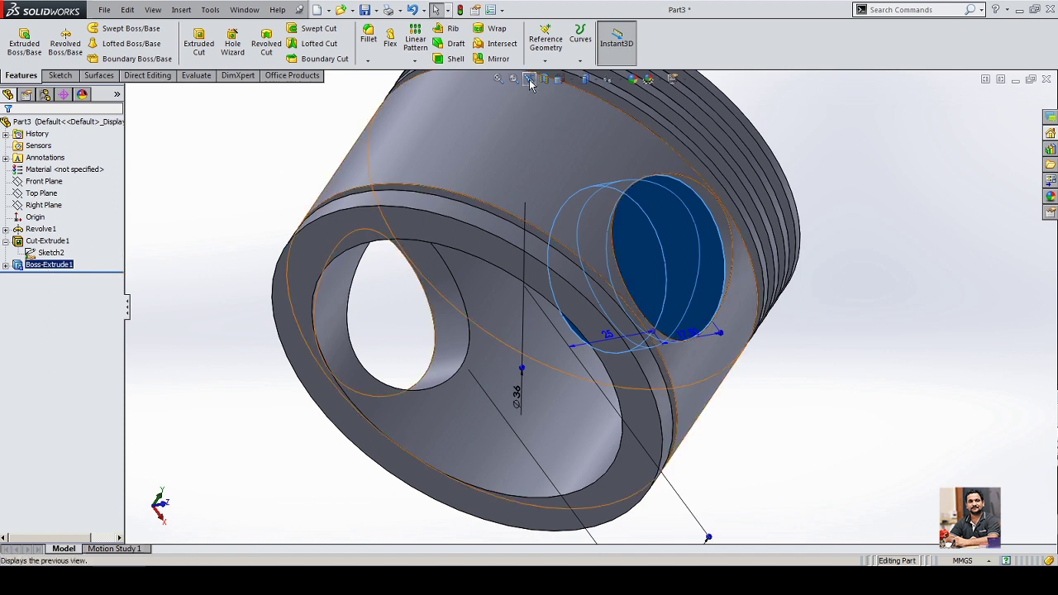
left_click(494, 60)
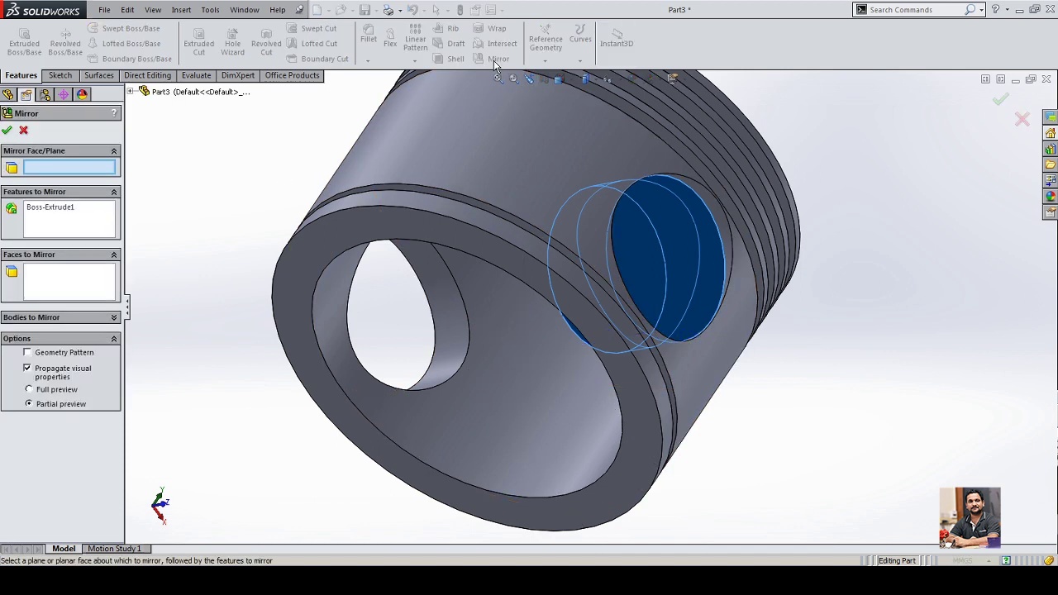
left_click(129, 92)
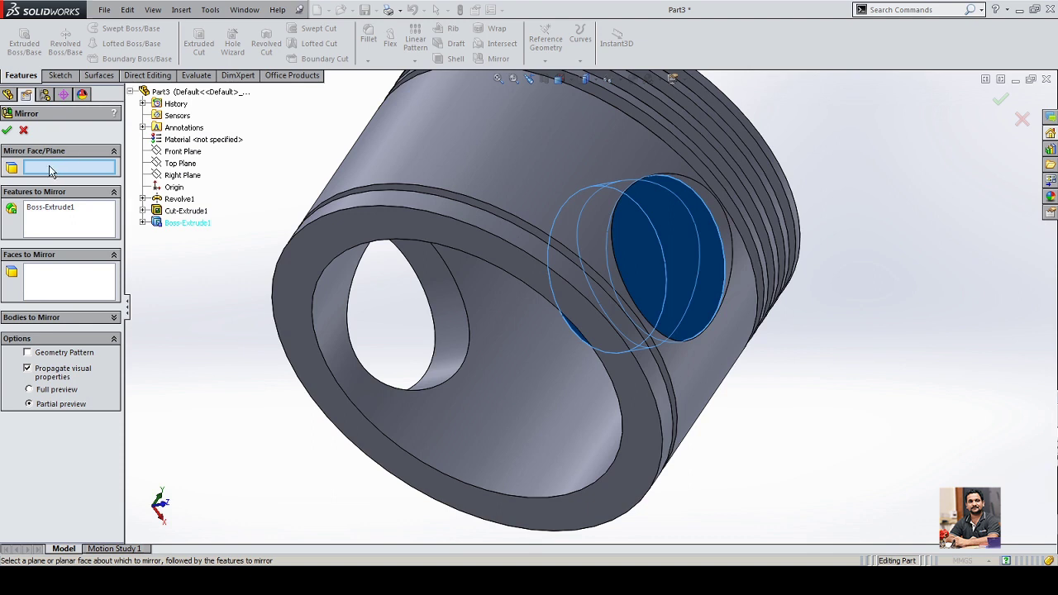
left_click(185, 153)
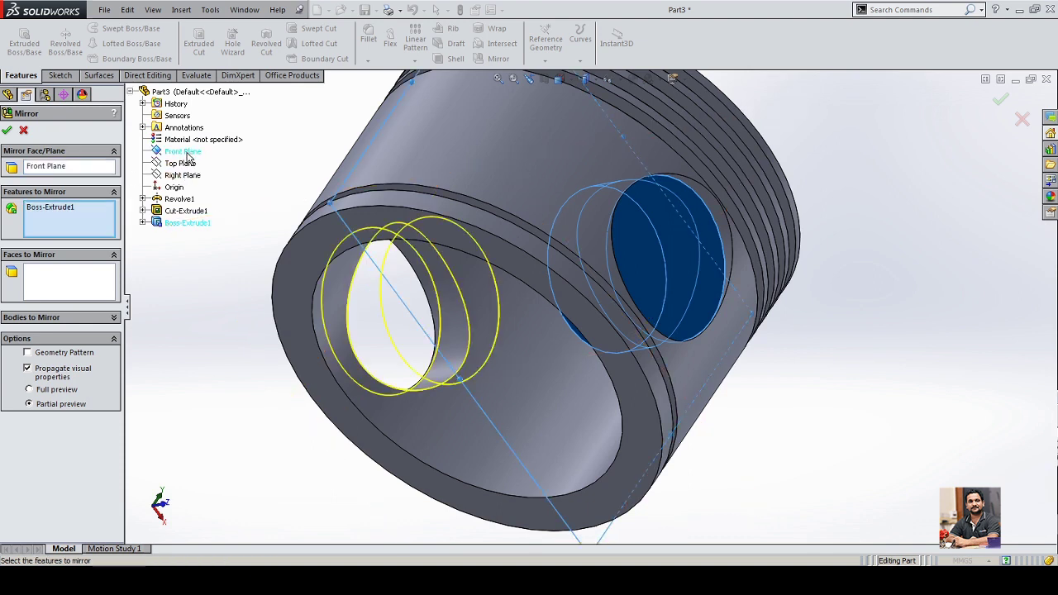
left_click(7, 132)
Define a Hole Wizard drill-size hole of Ø22.0 with the Through All end condition.
middle_click_drag(291, 258, 222, 345)
scroll(373, 396, "up", 5)
middle_click_drag(609, 156, 599, 227)
scroll(574, 242, "down", 4)
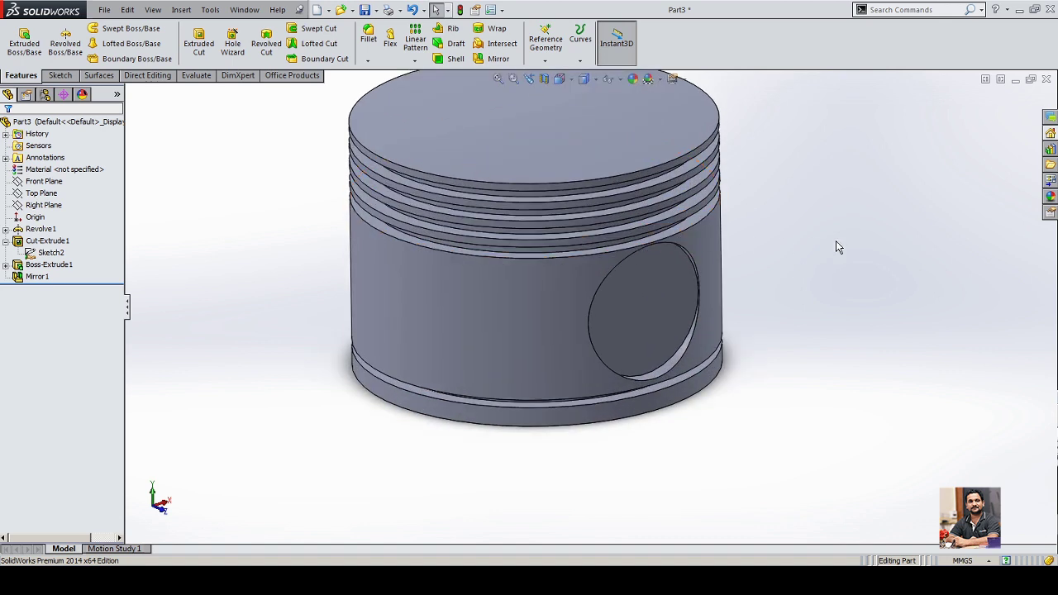
middle_click_drag(560, 416, 664, 261)
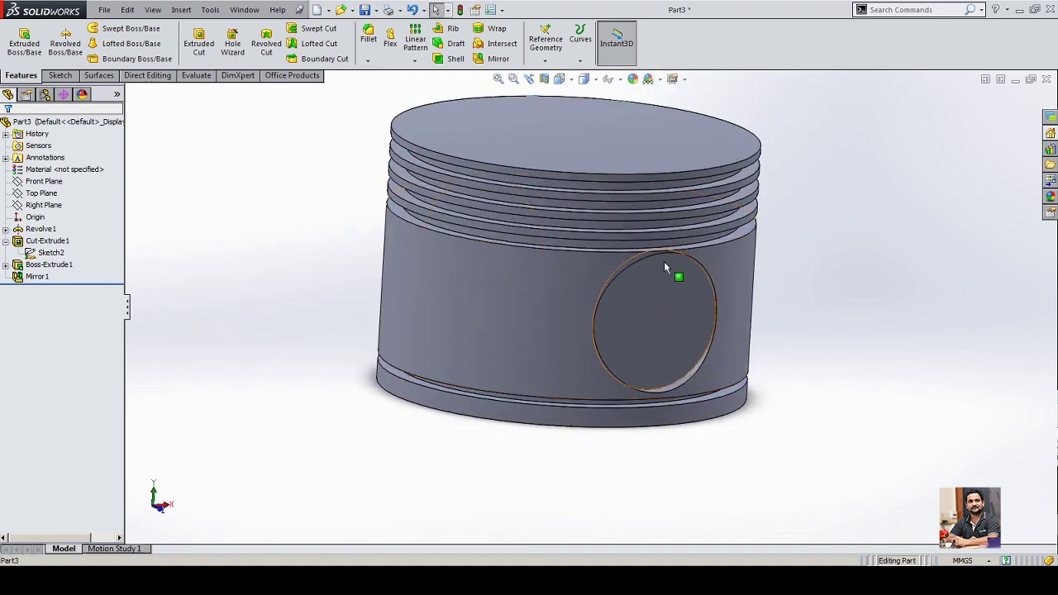
left_click(234, 43)
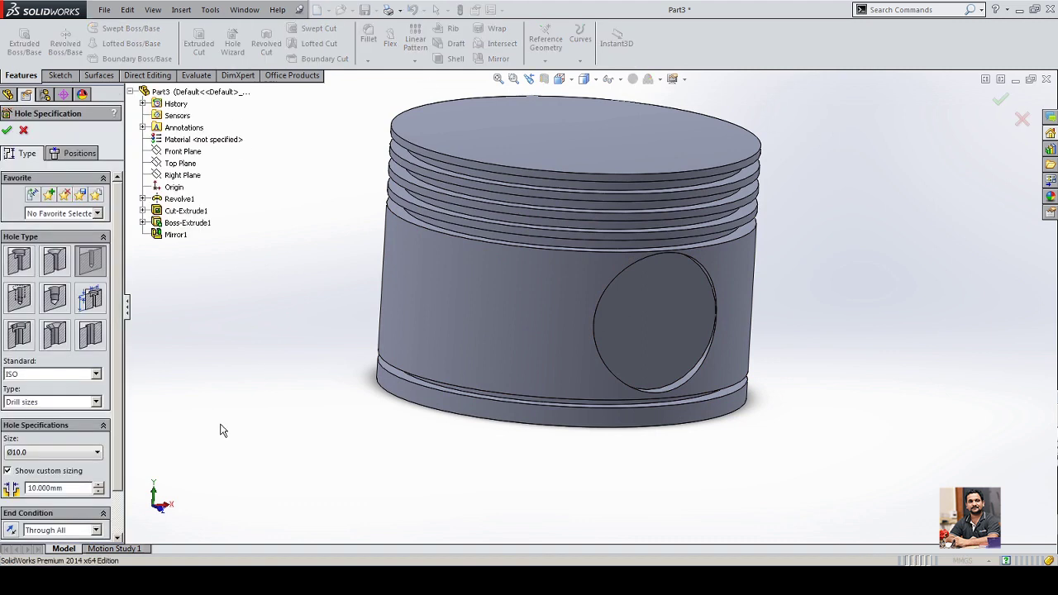
left_click_drag(117, 419, 119, 453)
left_click(96, 414)
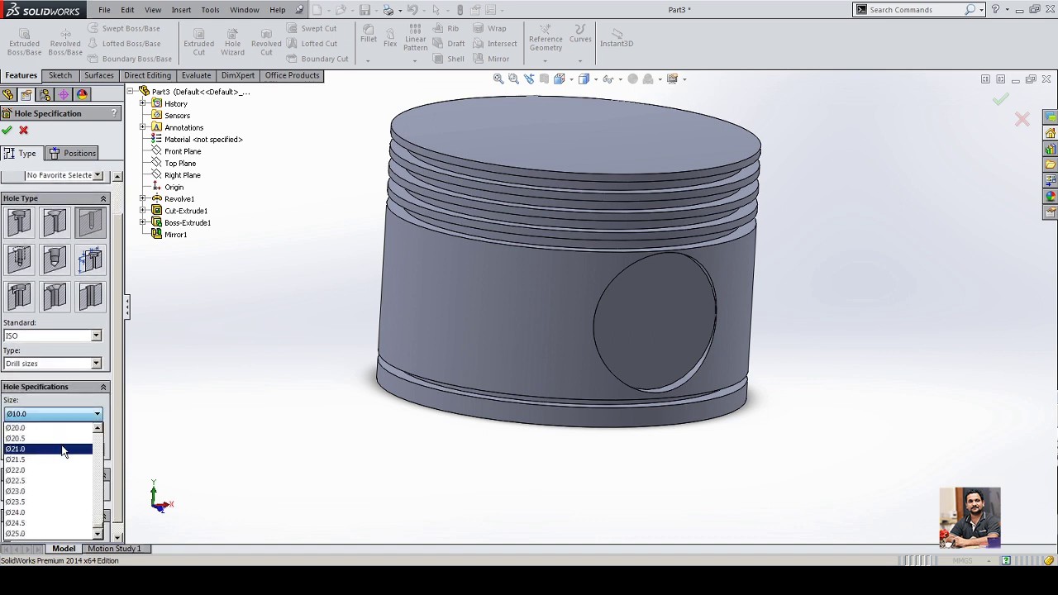
scroll(58, 463, "down", 10)
left_click(48, 476)
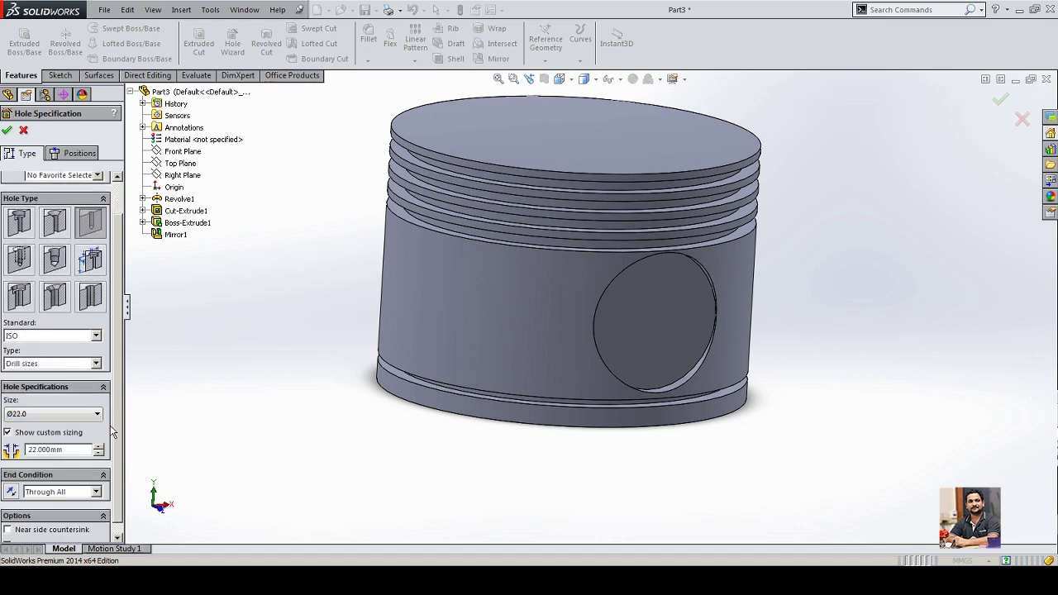
scroll(120, 413, "down", 1)
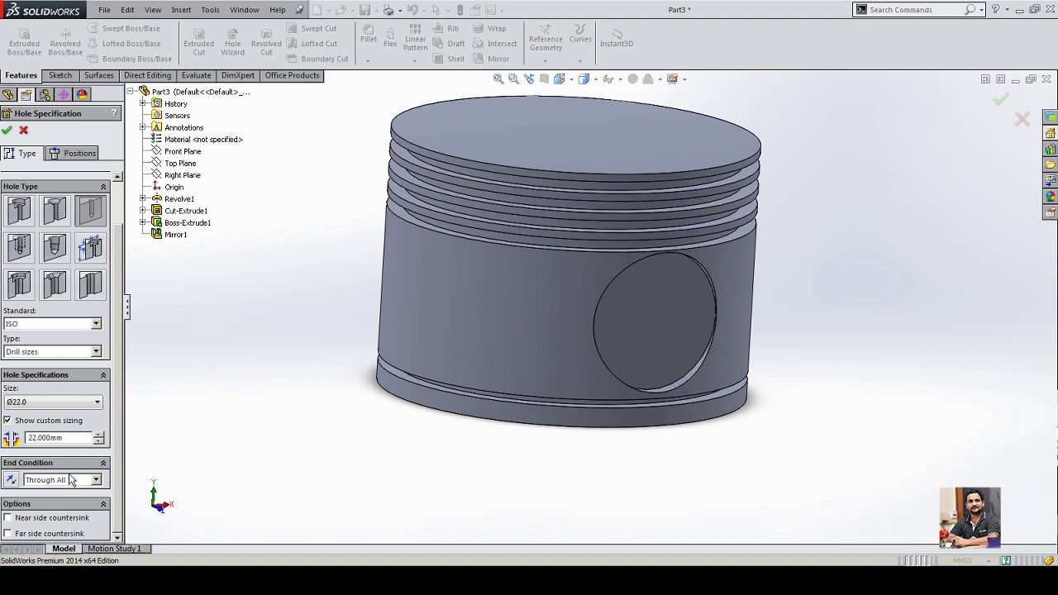
Position the 22 mm hole at the center of the pin boss's outer face and create it.
left_click(76, 155)
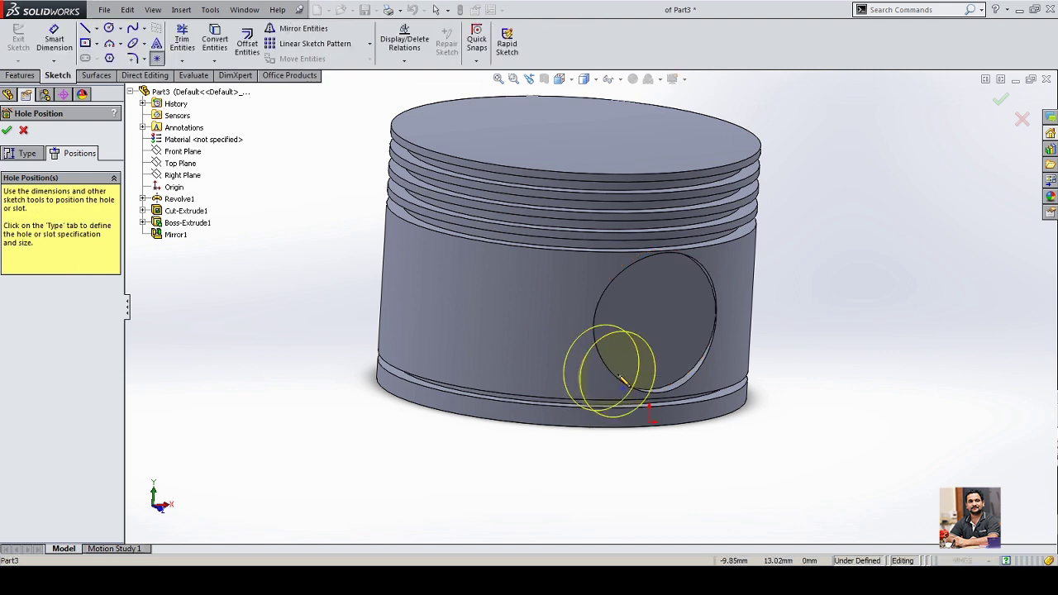
left_click(654, 320)
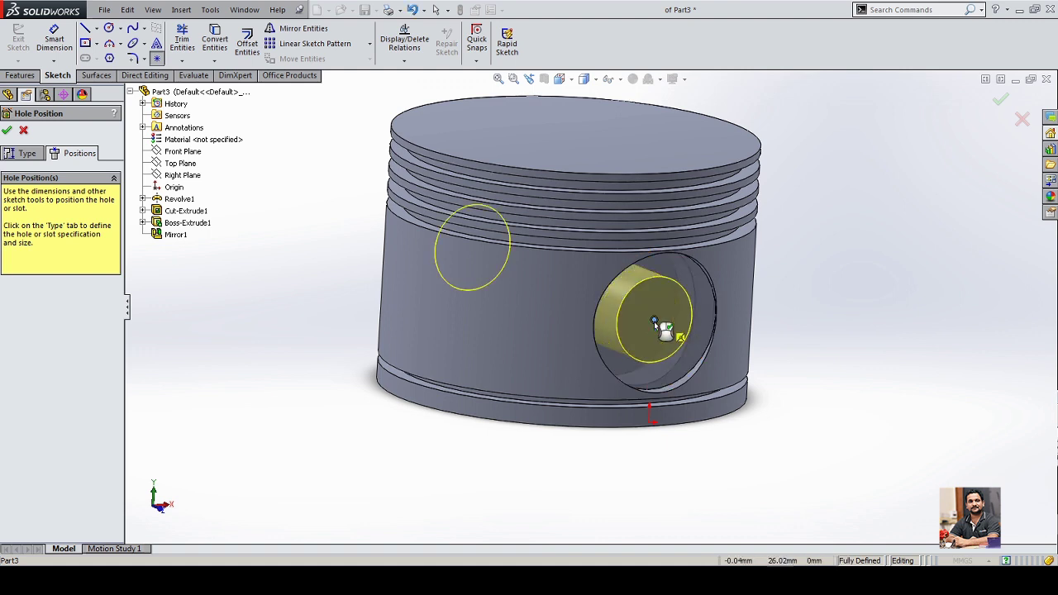
right_click(826, 184)
key("Escape")
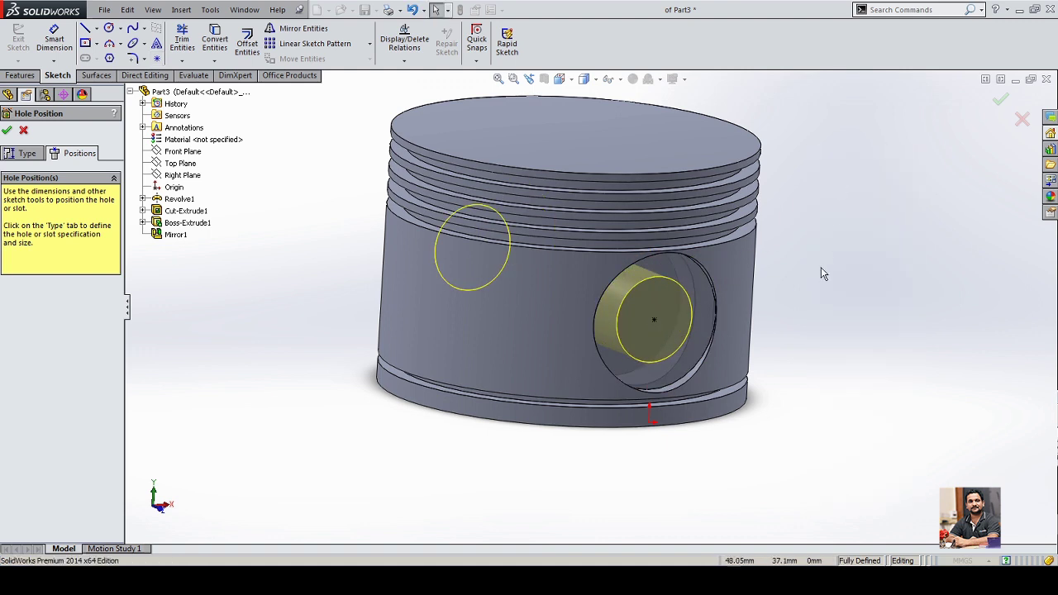
mouse_move(808, 321)
middle_mouse_down()
mouse_move(771, 308)
mouse_move(786, 303)
mouse_move(796, 323)
middle_mouse_up()
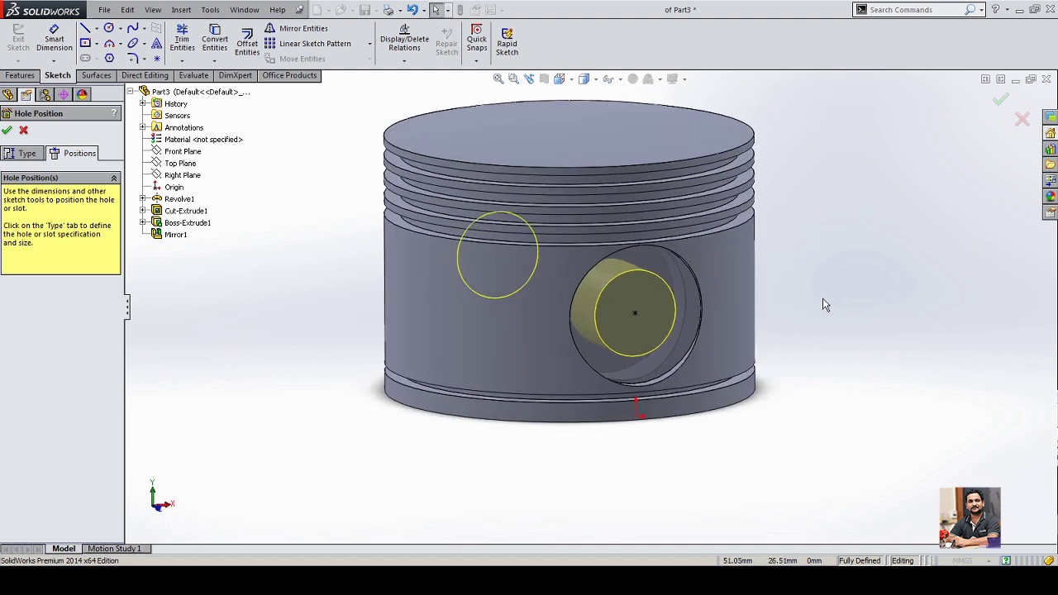
scroll(823, 306, "down", 1)
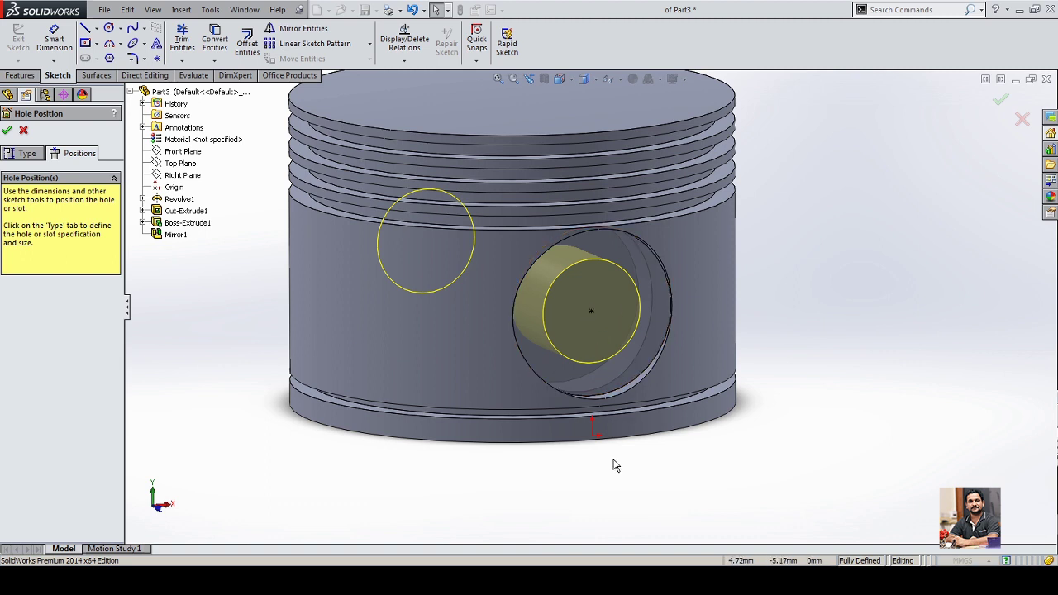
left_click(999, 99)
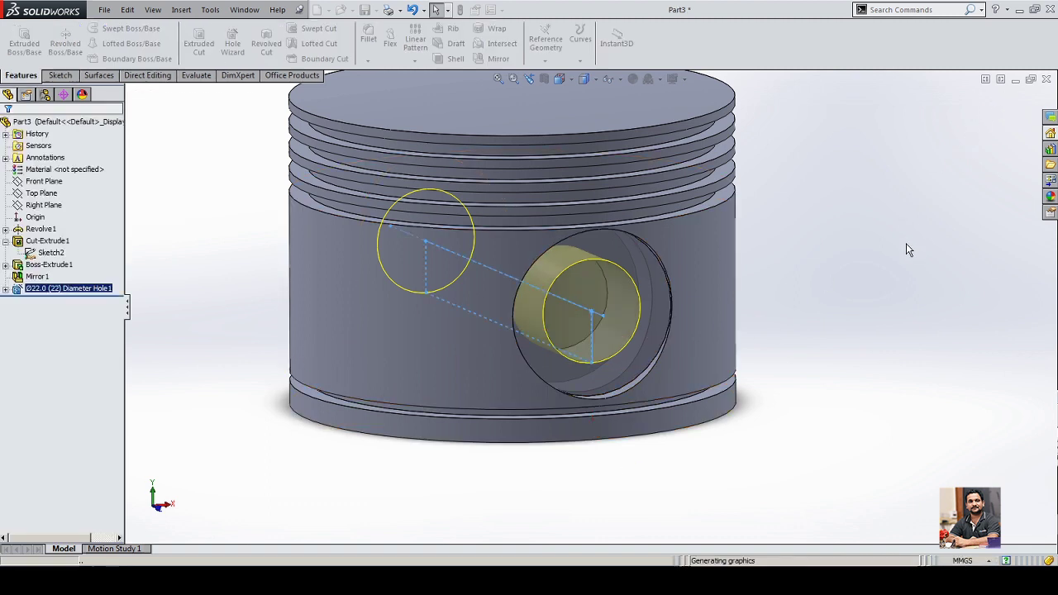
Inspect the piston's interior and pin bosses in a section view at the Right Plane, and turn the section view off.
left_click(46, 205)
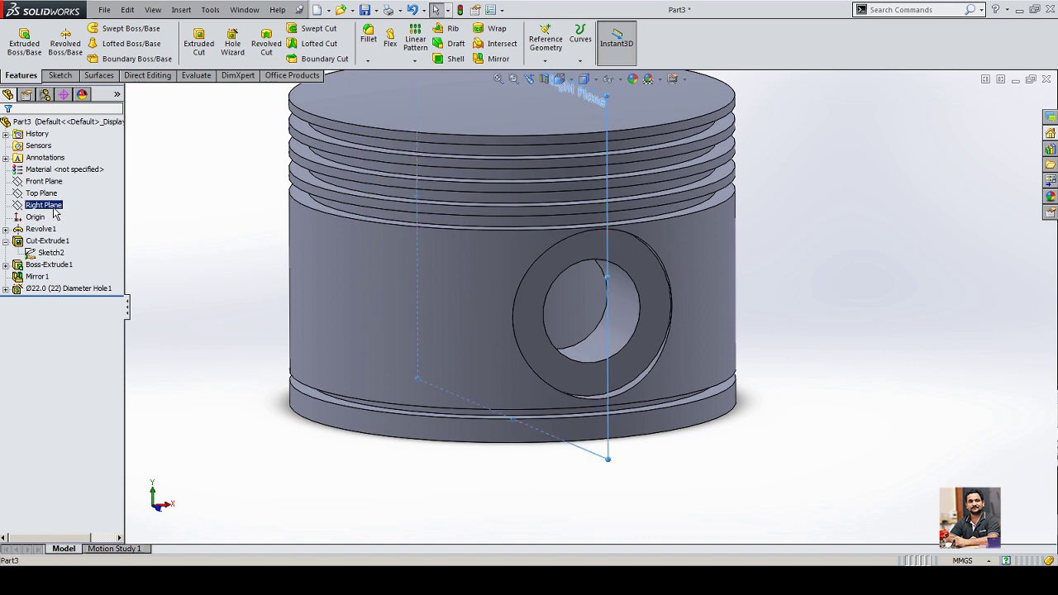
left_click(543, 79)
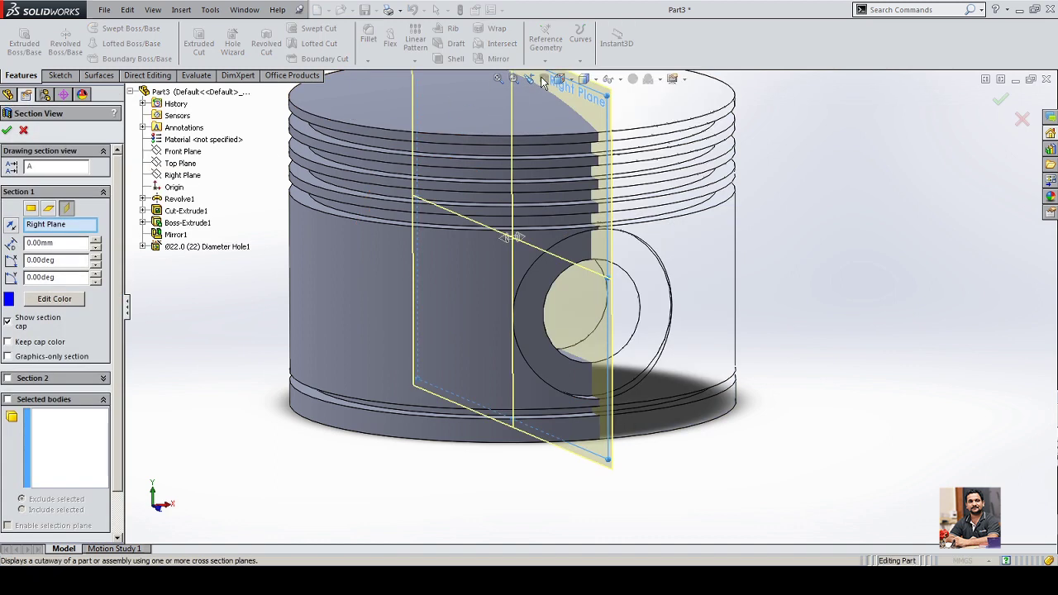
left_click(6, 129)
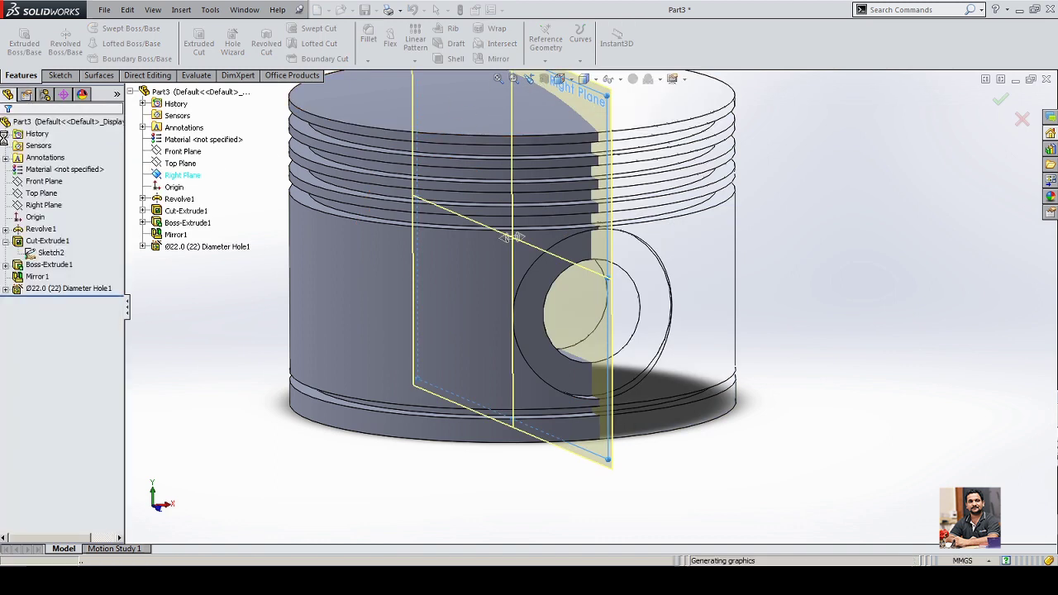
key("ctrl+1")
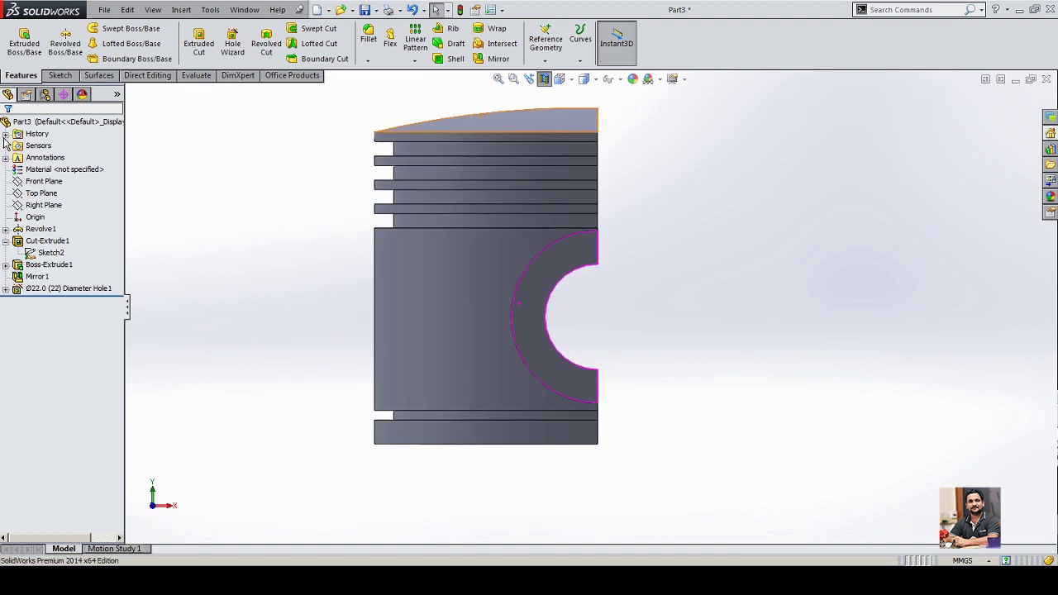
left_click(41, 205)
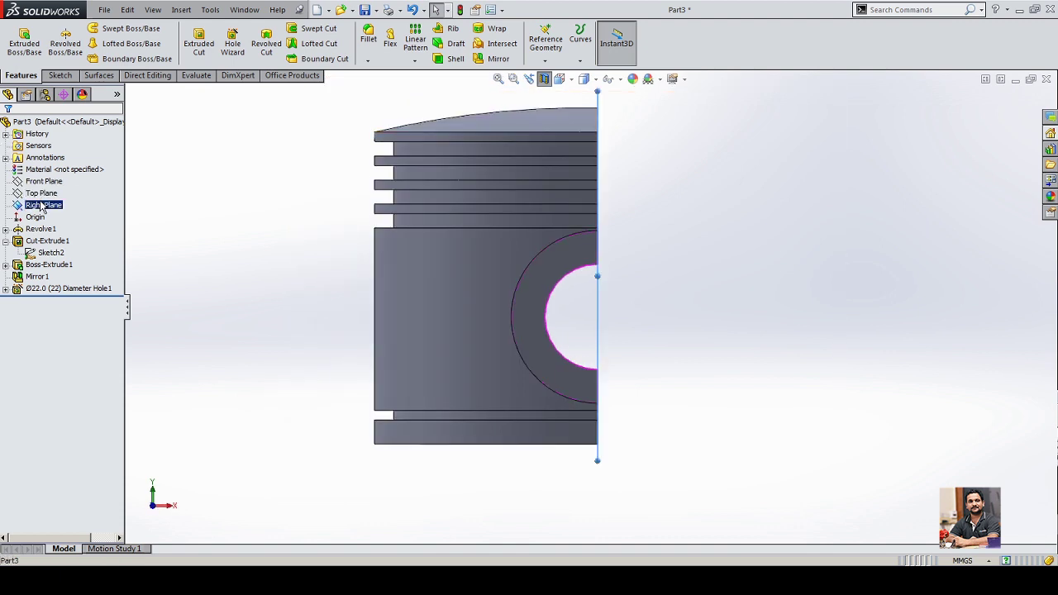
key("ctrl+8")
left_click(234, 319)
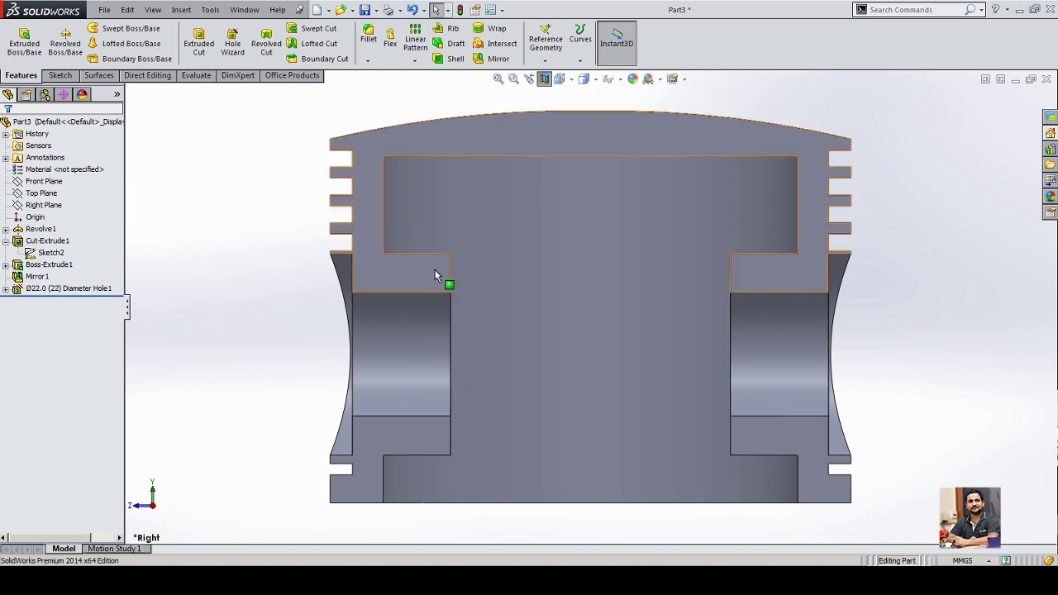
left_click(544, 78)
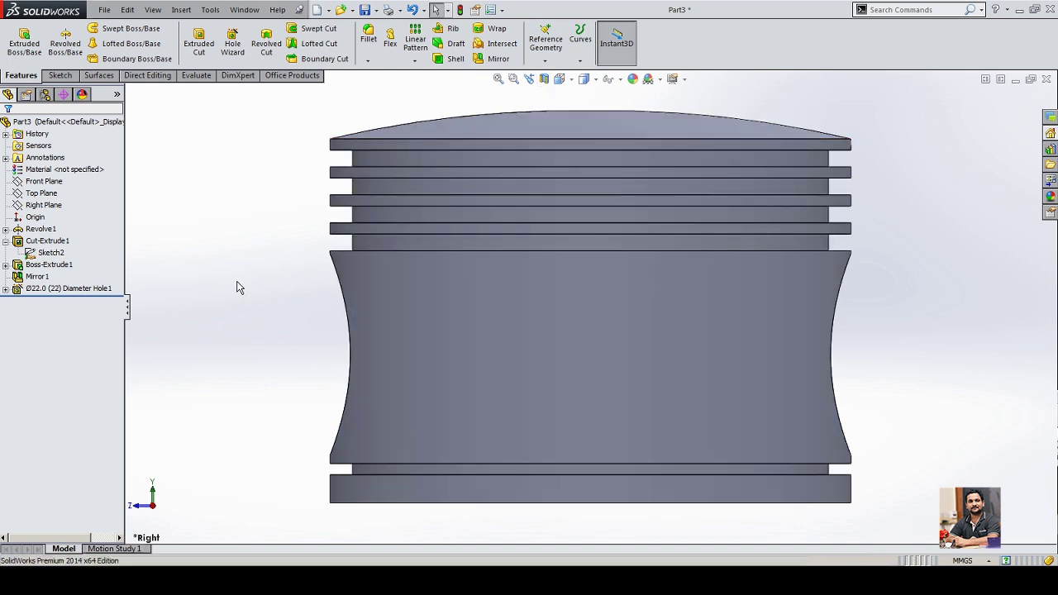
key("ctrl+7")
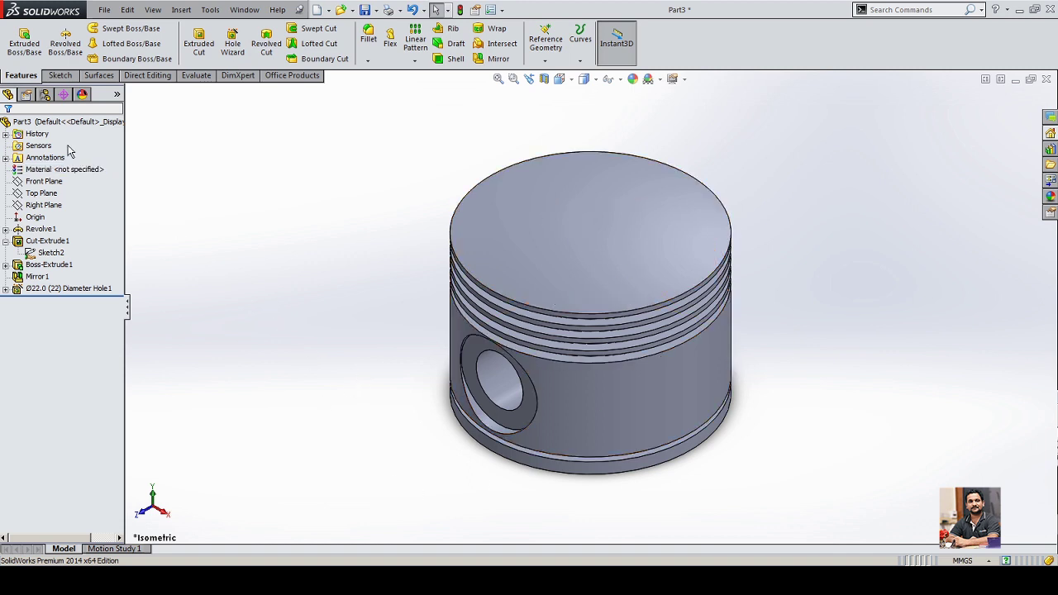
Assign the aluminium alloy 201.0-T43 Insulated Mold Casting (SS) as the part's material.
left_click(48, 182)
right_click(58, 172)
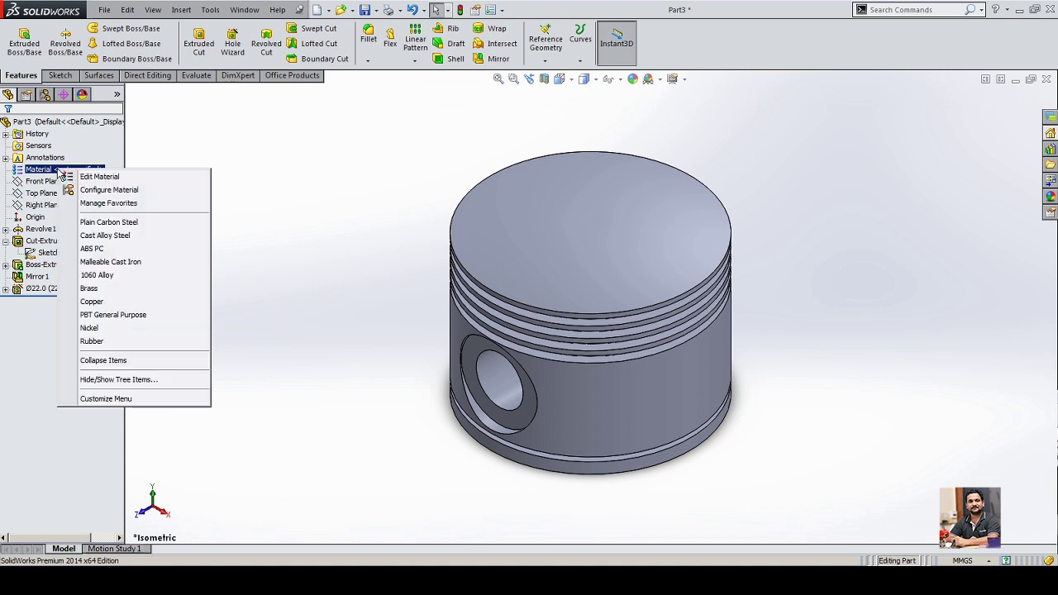
left_click(99, 177)
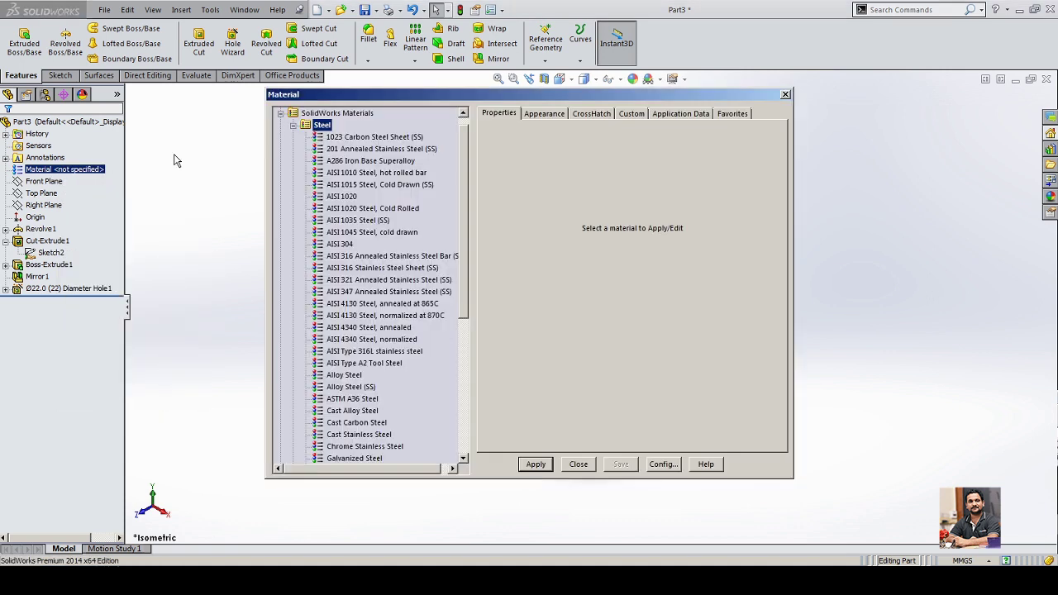
left_click(294, 125)
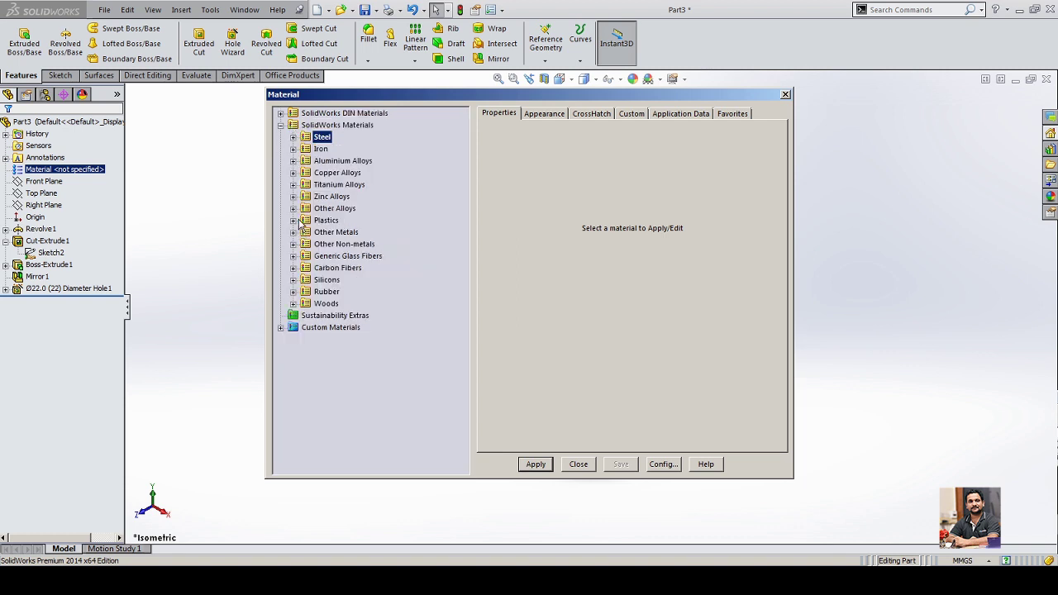
left_click(293, 163)
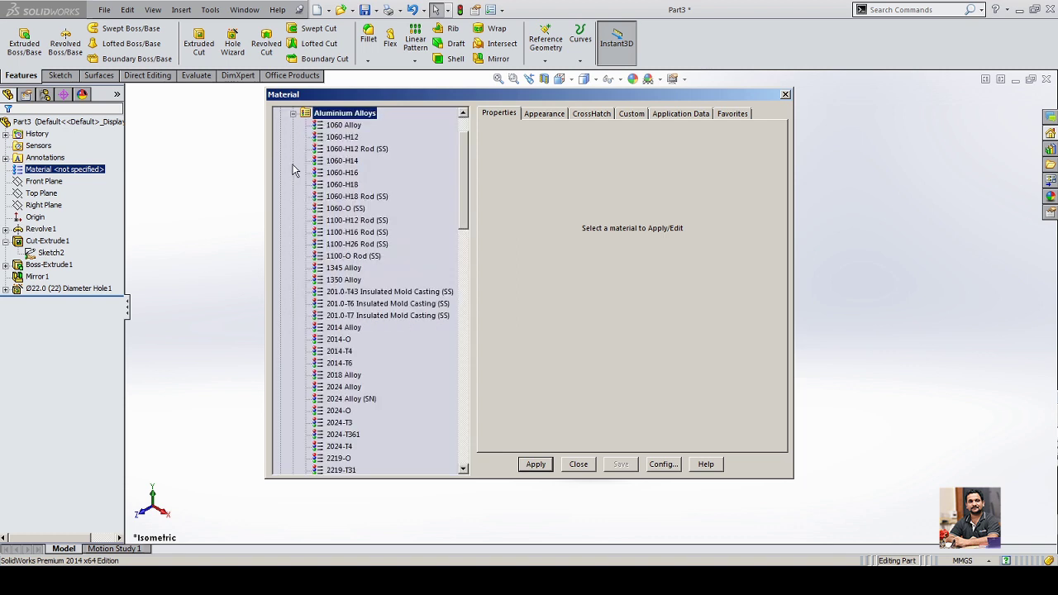
left_click(454, 292)
mouse_move(463, 195)
left_mouse_down()
mouse_move(454, 257)
mouse_move(467, 214)
left_mouse_up()
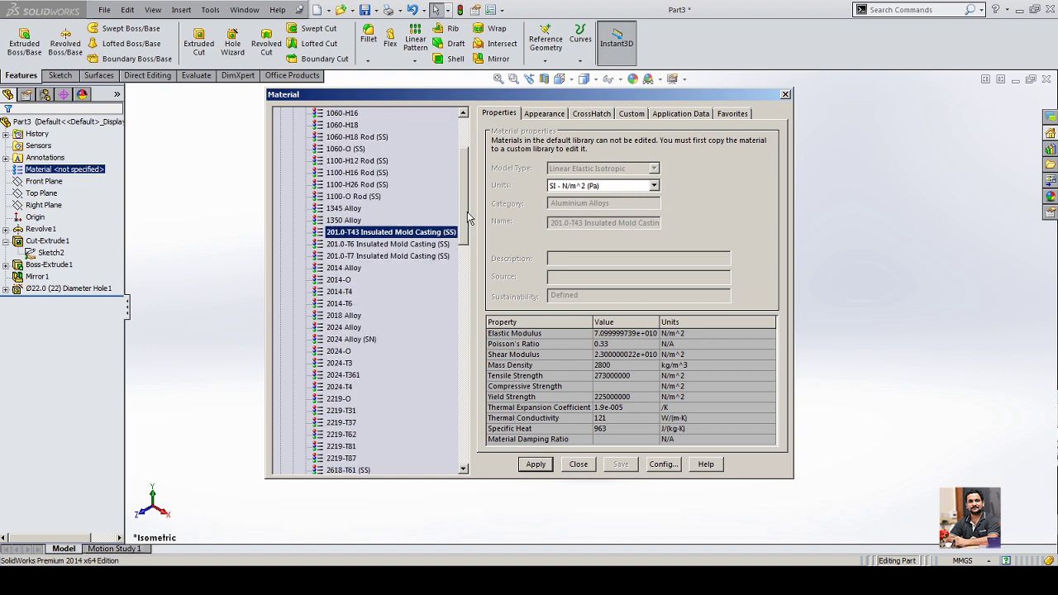
left_click(366, 244)
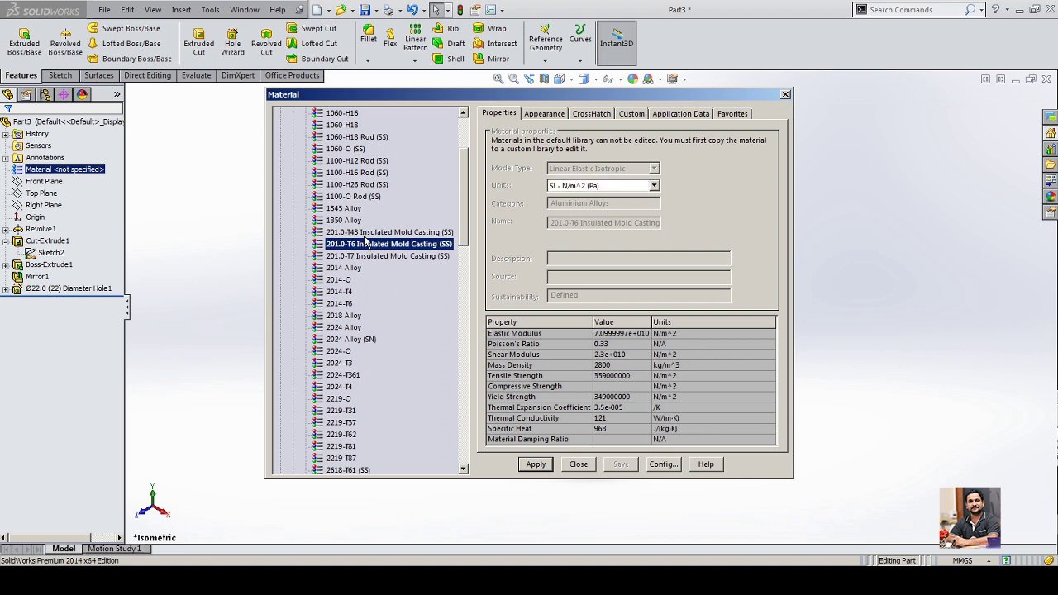
left_click(365, 236)
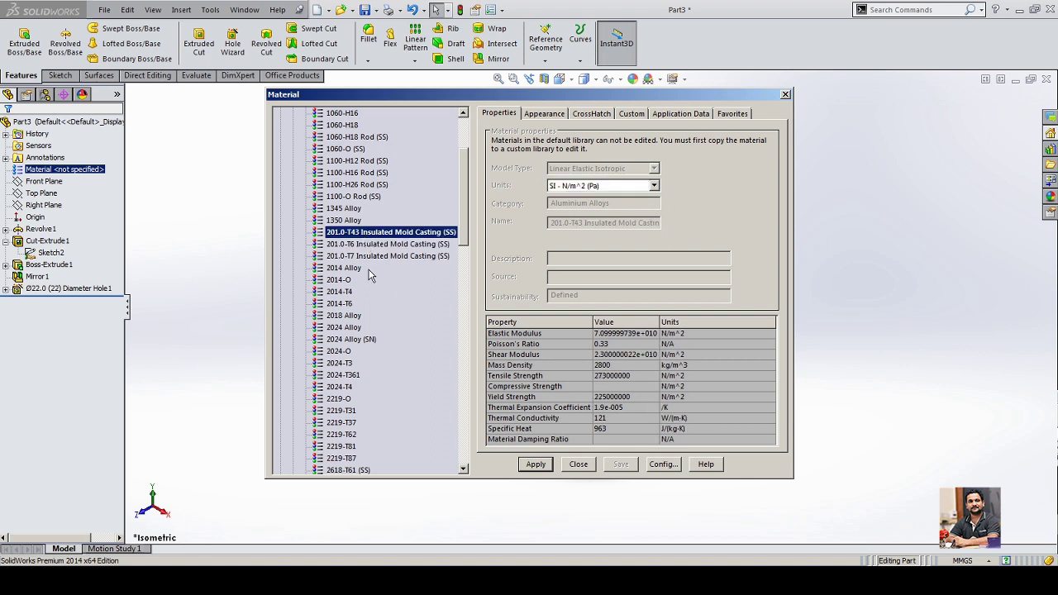
left_click(536, 465)
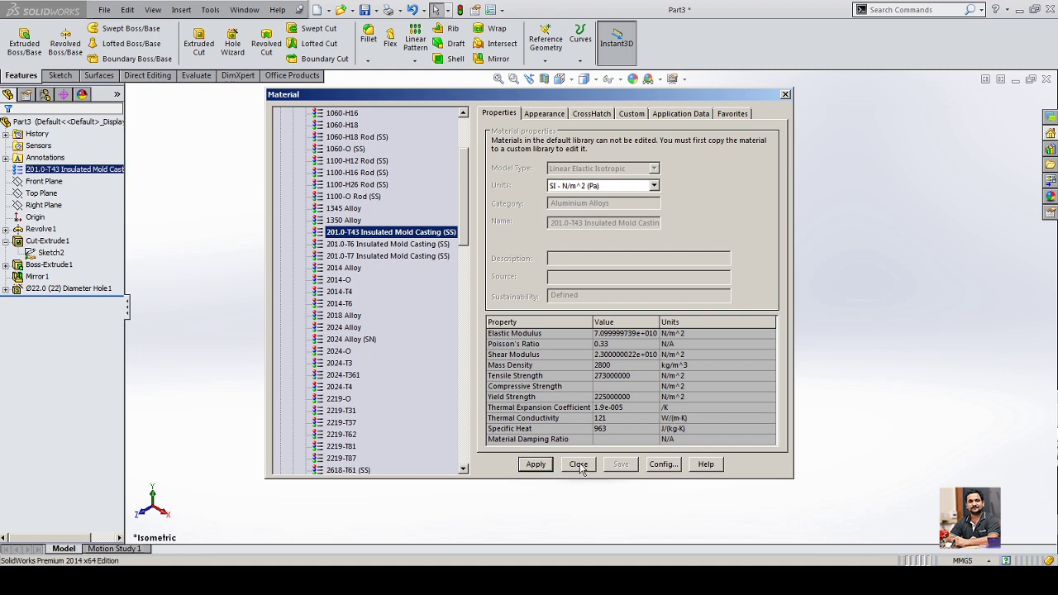
left_click(577, 465)
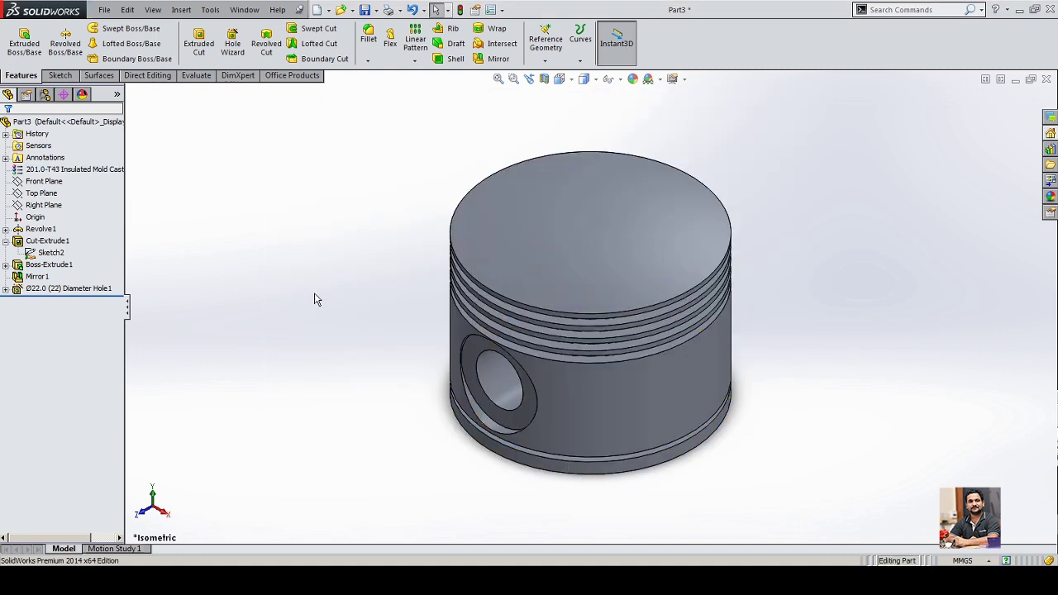
Save the part as PISTON in the ASSEMBLY_3 folder.
left_click(363, 10)
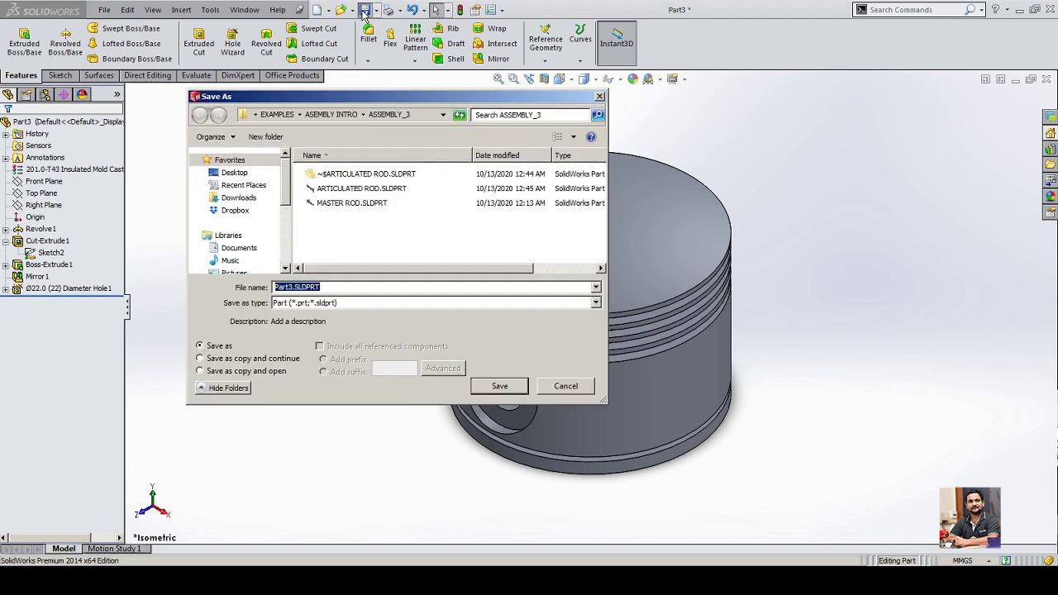
type("PISTON")
left_click(500, 387)
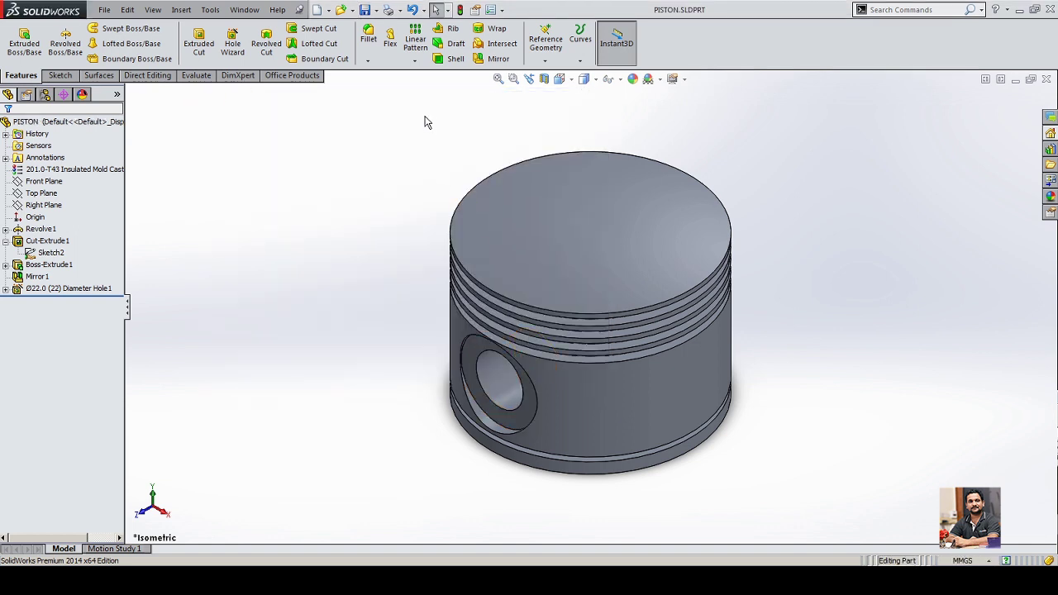
Add Material and Weight as text-type custom properties in the part's file properties.
left_click(476, 9)
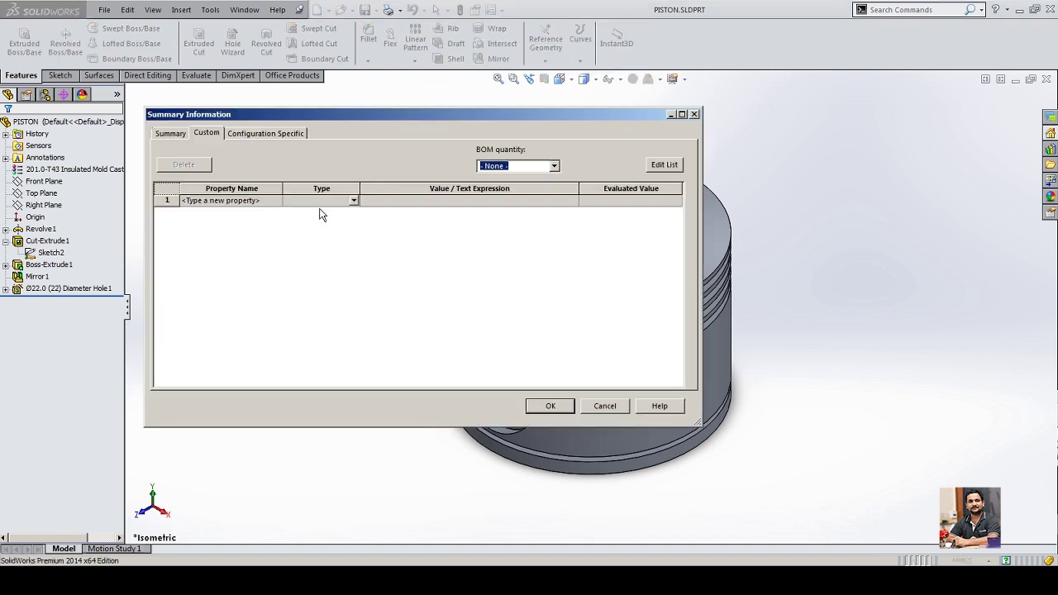
left_click(212, 138)
left_click(276, 200)
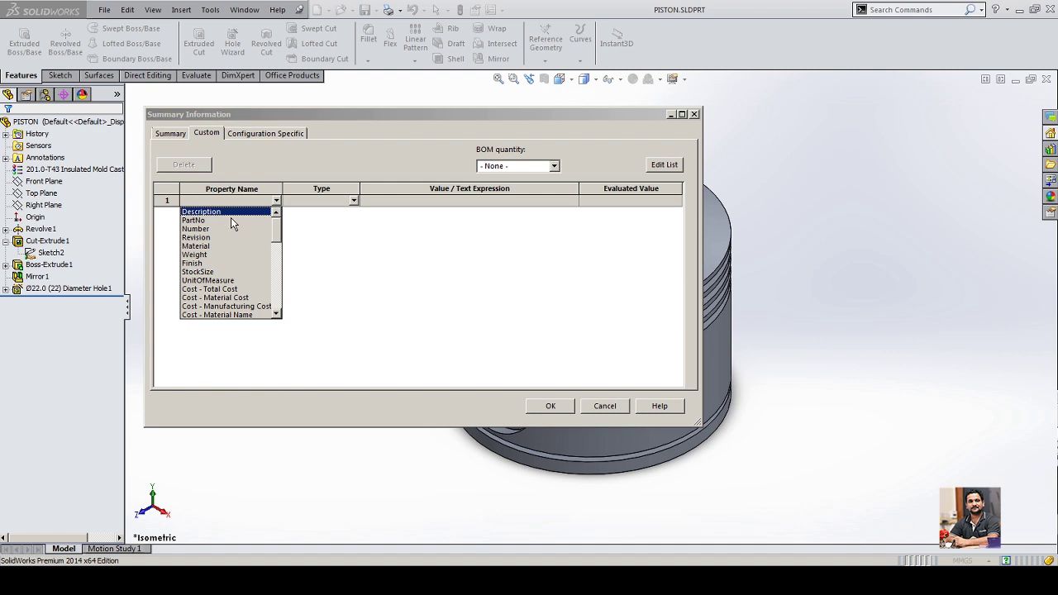
left_click(198, 245)
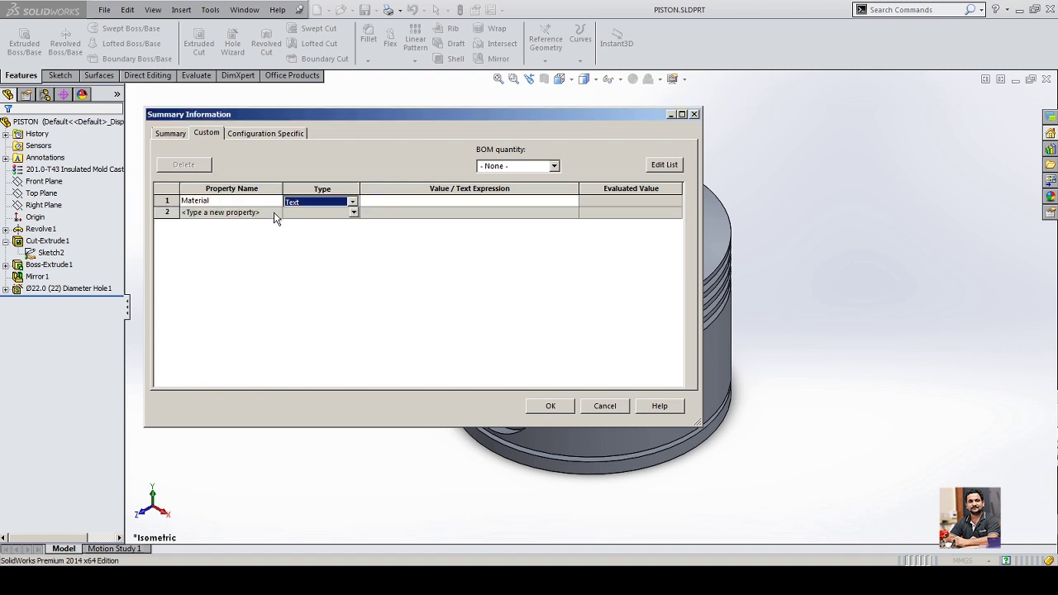
left_click(275, 213)
left_click(196, 266)
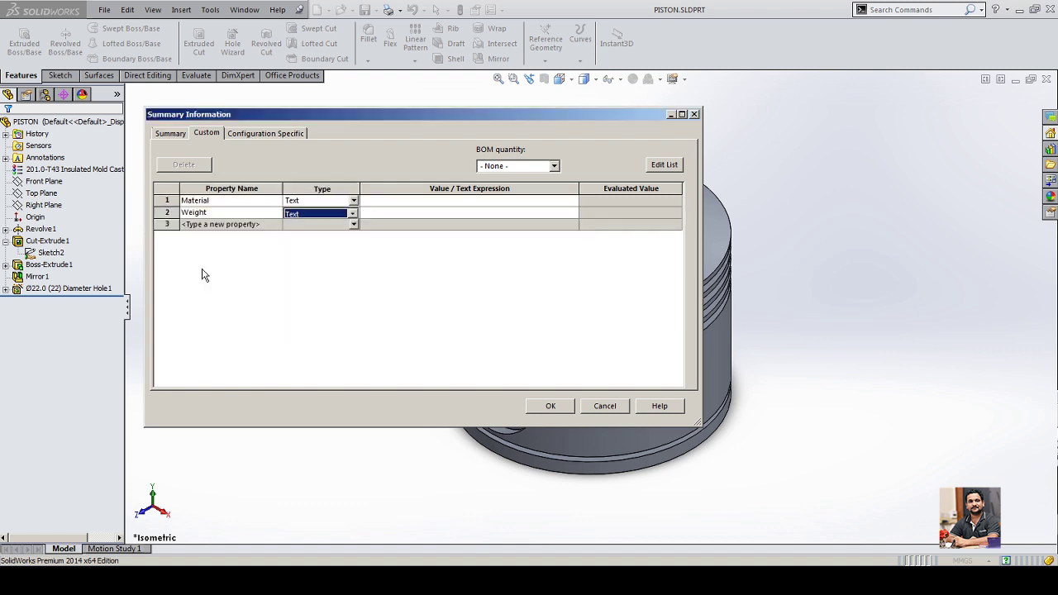
Link the Material property's value to the part's material and the Weight property's value to its mass, and accept the properties.
left_click(571, 201)
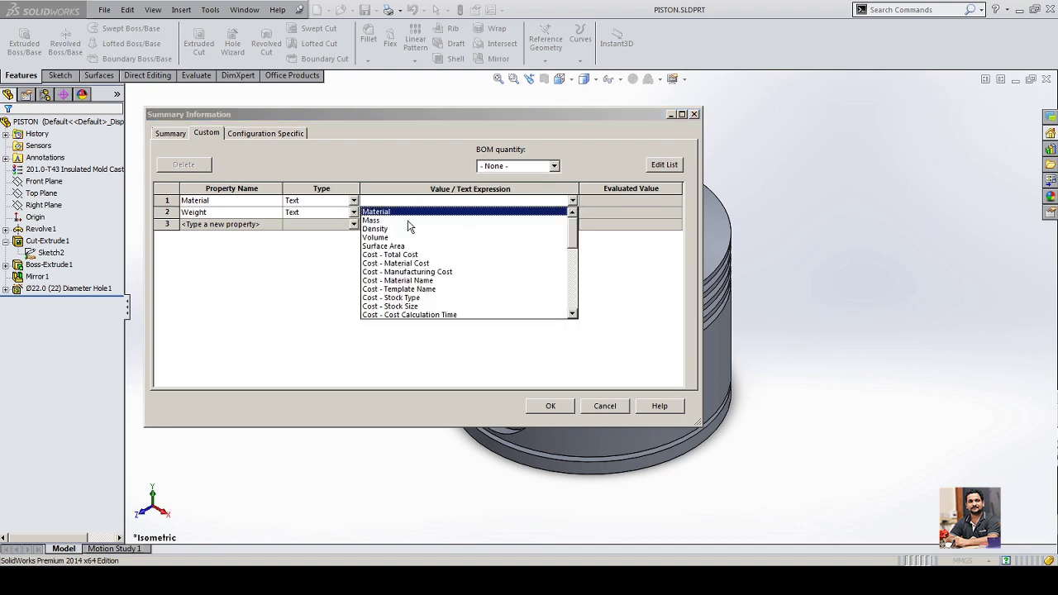
left_click(380, 212)
left_click(573, 213)
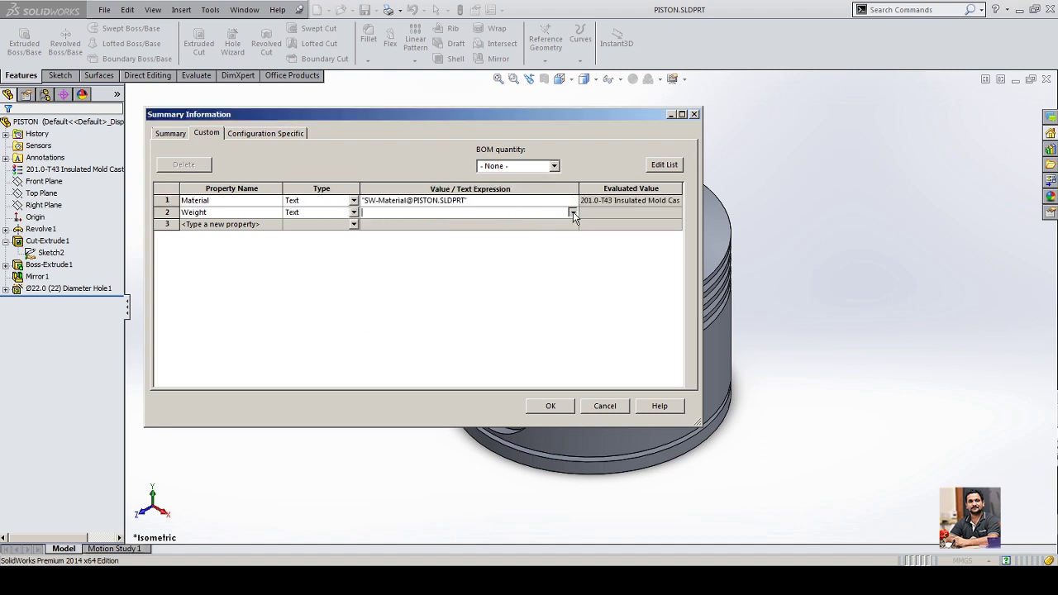
left_click(573, 213)
left_click(376, 234)
left_click(550, 406)
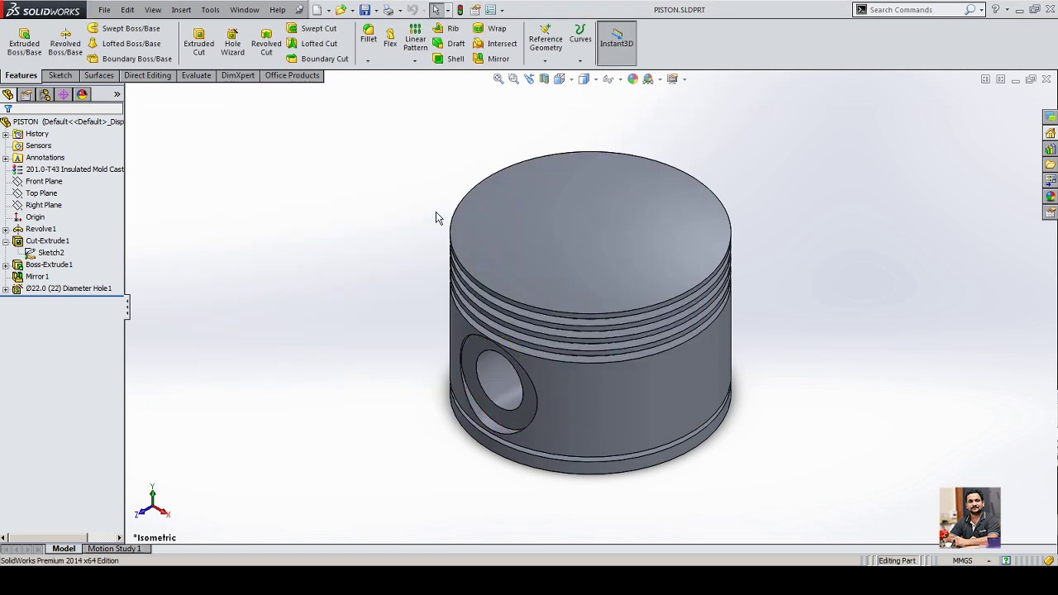
Save the piston part with its custom properties.
key("ctrl+s")
middle_click_drag(368, 426, 414, 388)
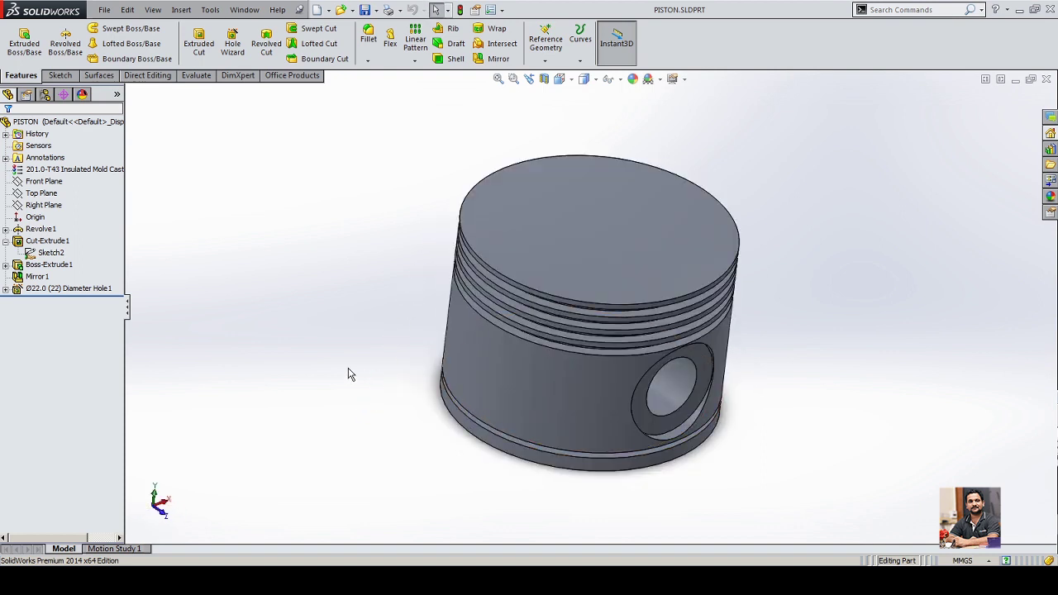
mouse_move(604, 426)
middle_mouse_down()
mouse_move(548, 336)
mouse_move(515, 173)
mouse_move(574, 392)
mouse_move(573, 441)
mouse_move(586, 404)
mouse_move(581, 420)
mouse_move(597, 420)
middle_mouse_up()
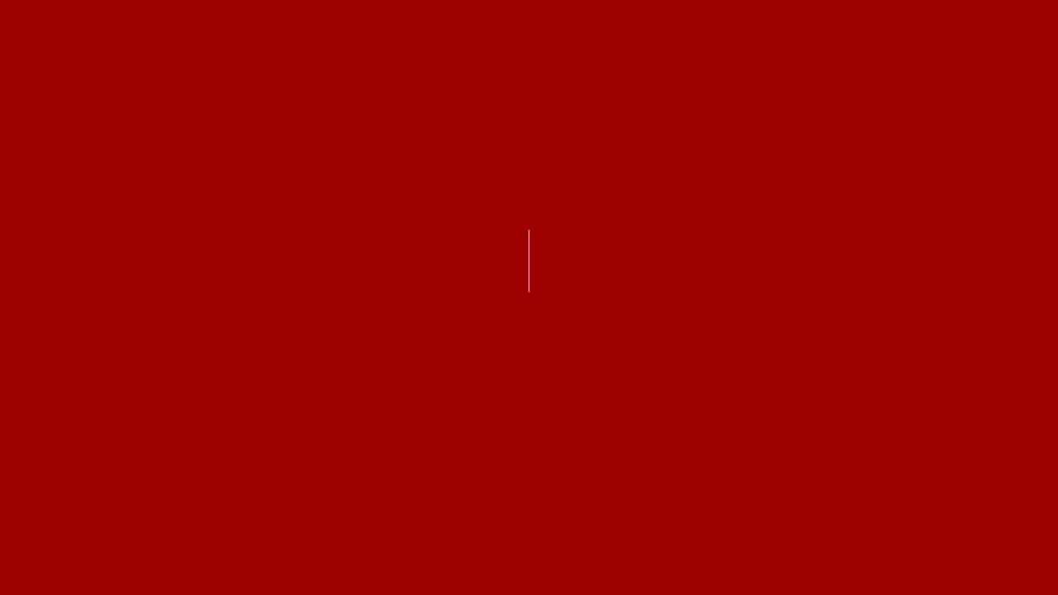